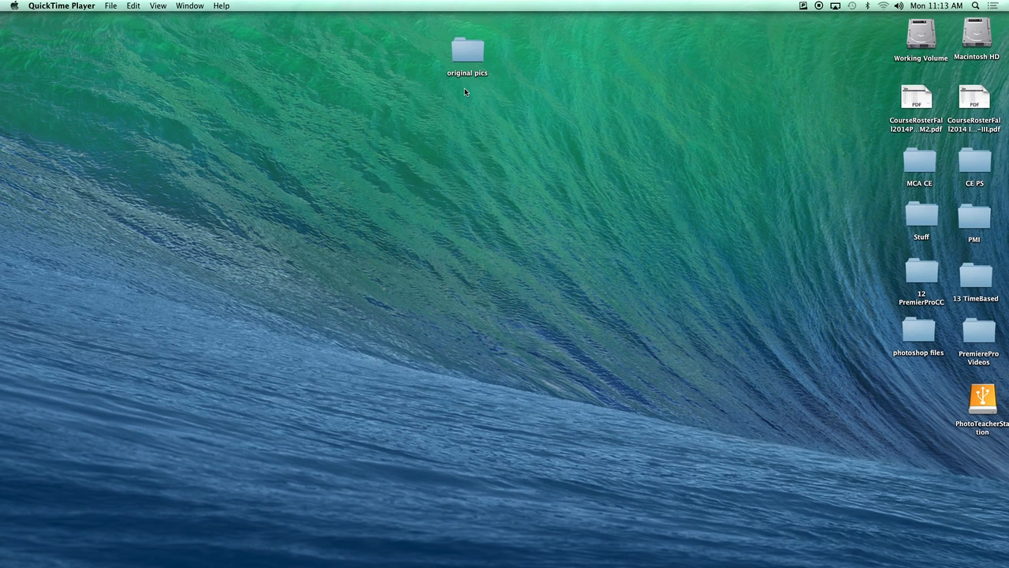
Browse the photos in the original pics folder, then close its window.
double_click(466, 53)
left_click(551, 127)
left_click(539, 136)
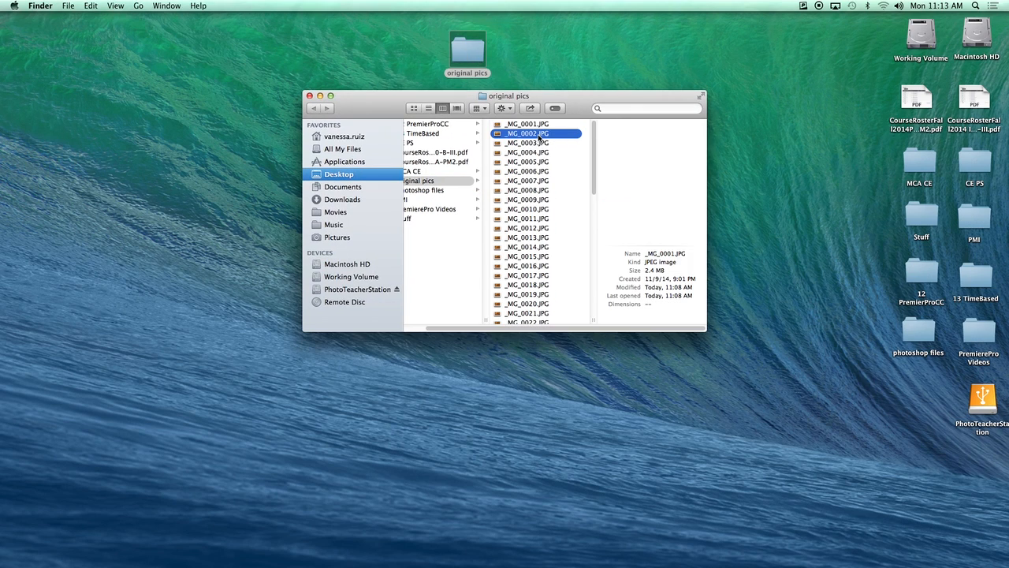
left_click(544, 163)
left_click(538, 191)
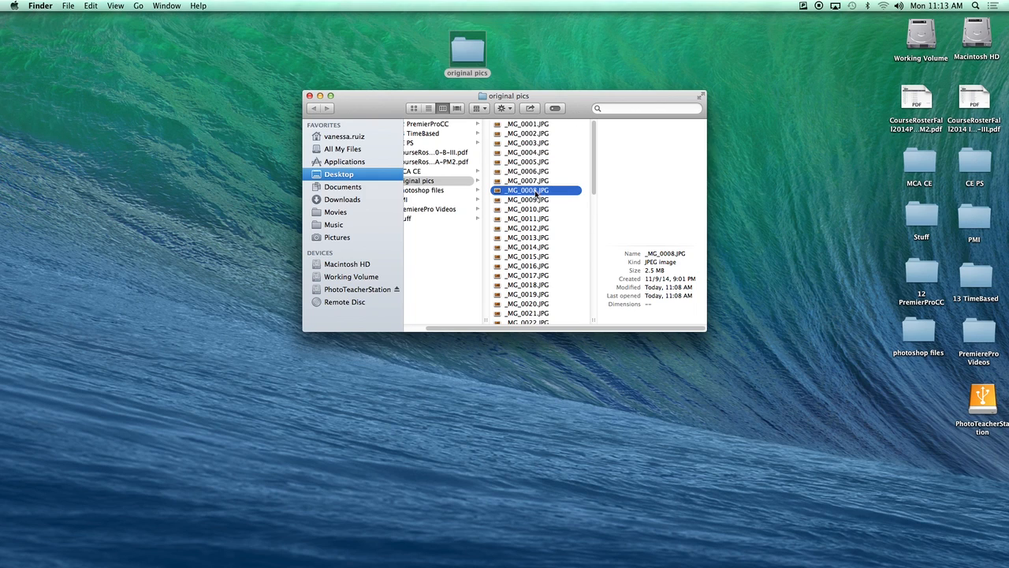
left_click(309, 95)
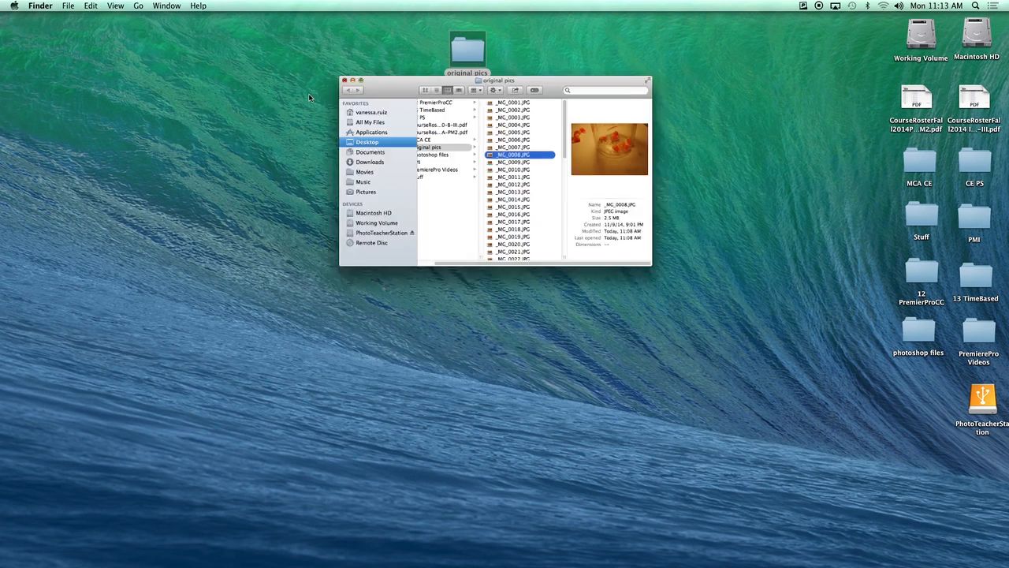
Create a new desktop folder and place it beside original pics.
left_click(86, 53)
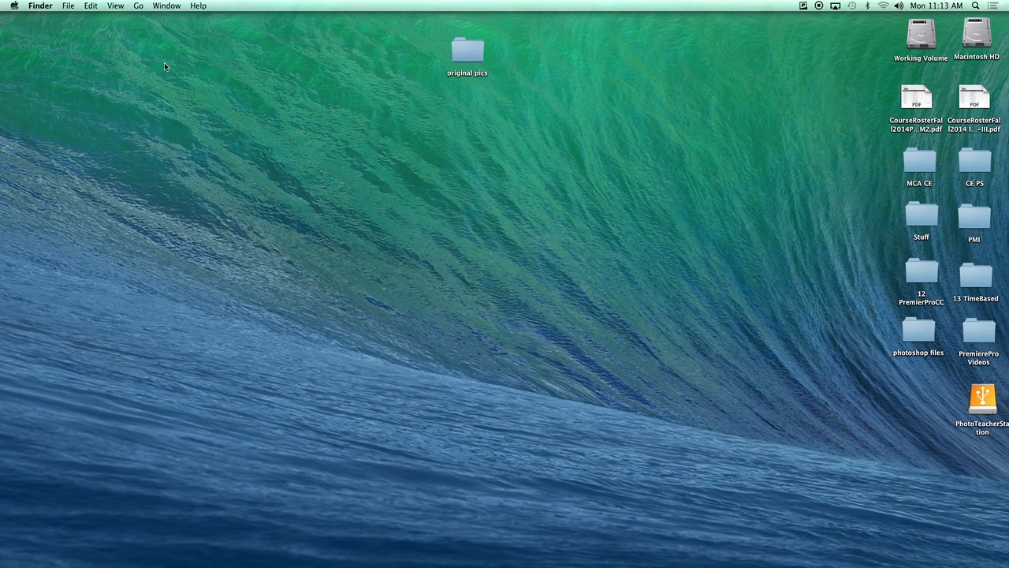
left_click(67, 7)
left_click(75, 29)
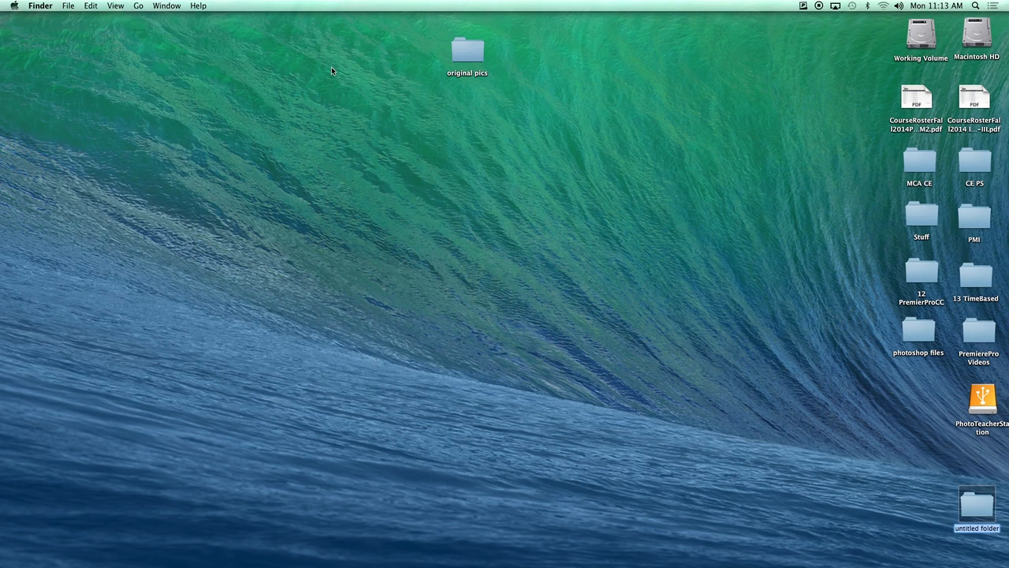
left_click_drag(971, 498, 390, 62)
Name the folder 'Stop Motion Narrative' and open it in a Finder window.
left_click(392, 65)
type("Stop M")
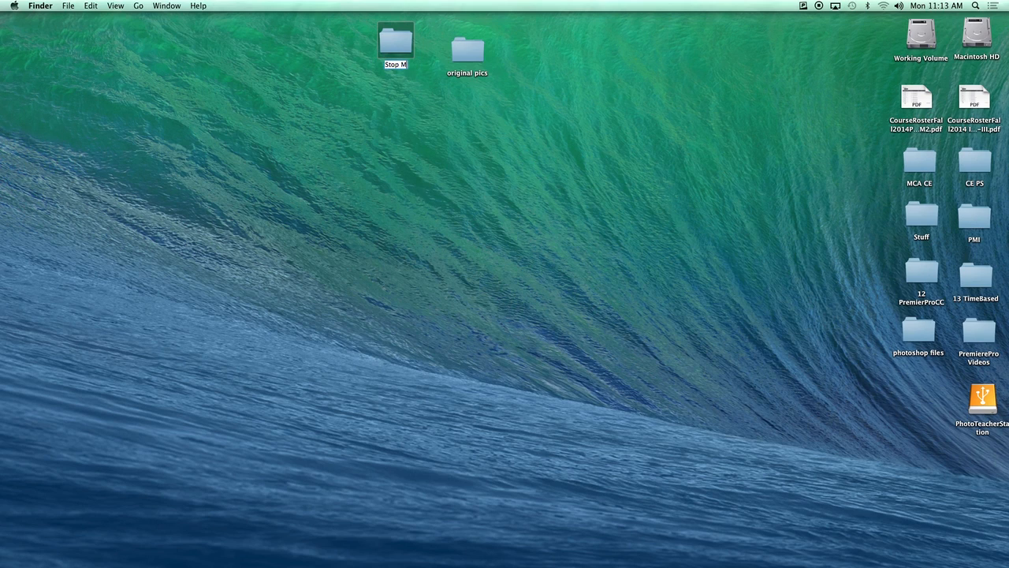
type("otion Narrative")
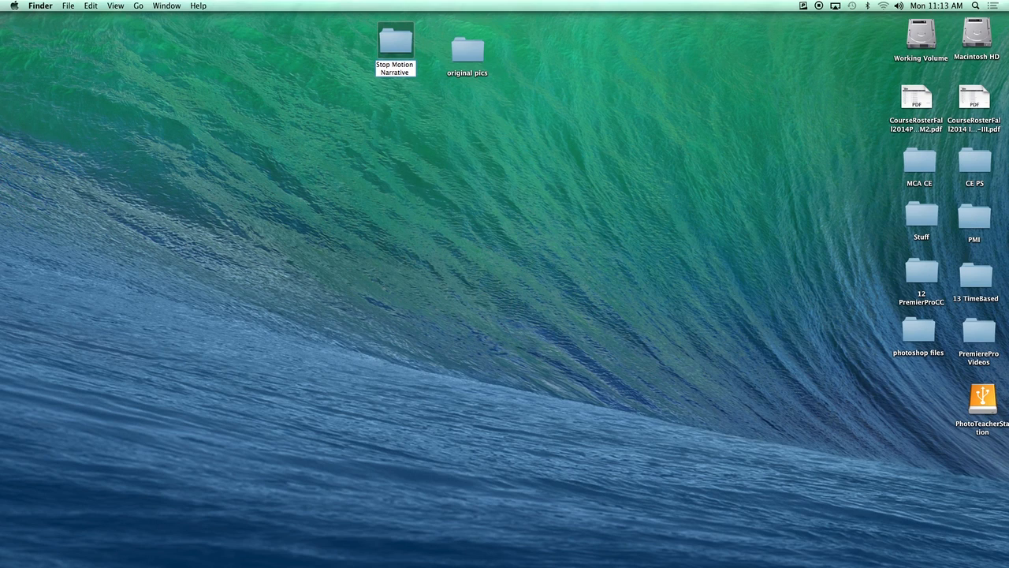
key("Return")
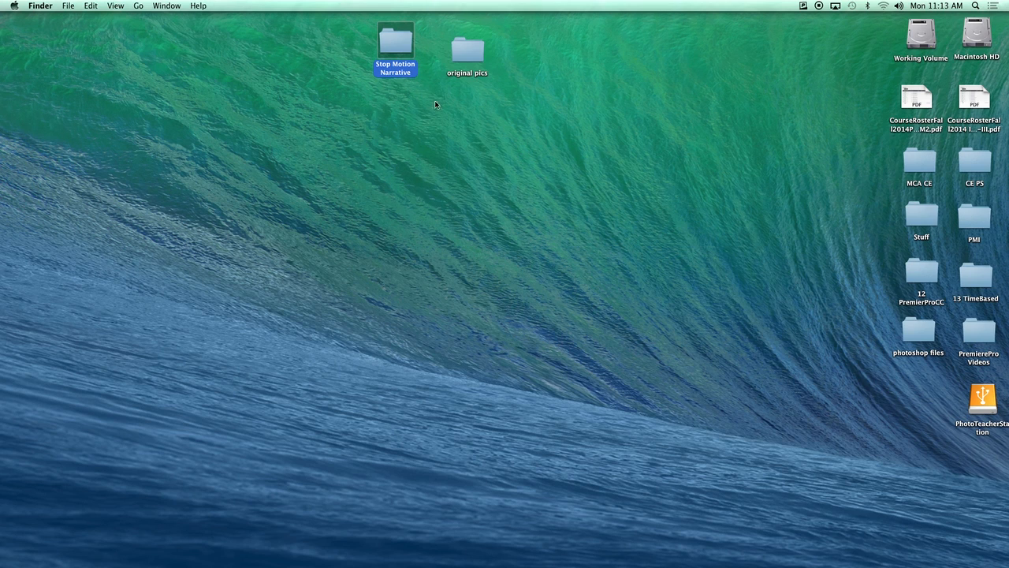
left_click_drag(398, 44, 285, 50)
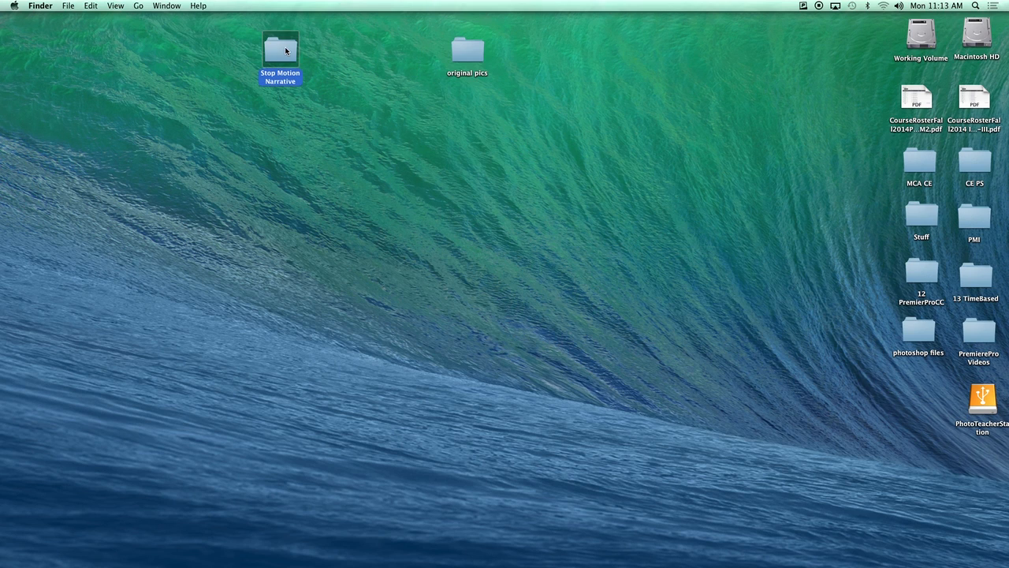
double_click(285, 50)
left_click_drag(445, 97, 288, 134)
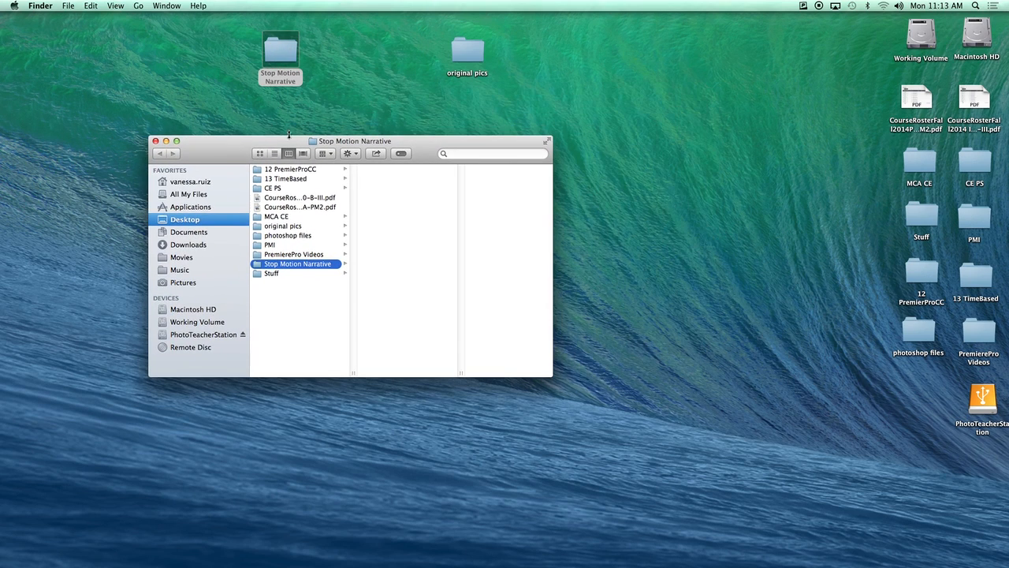
Create a subfolder named 'Stop Motion Media' inside Stop Motion Narrative.
left_click(67, 5)
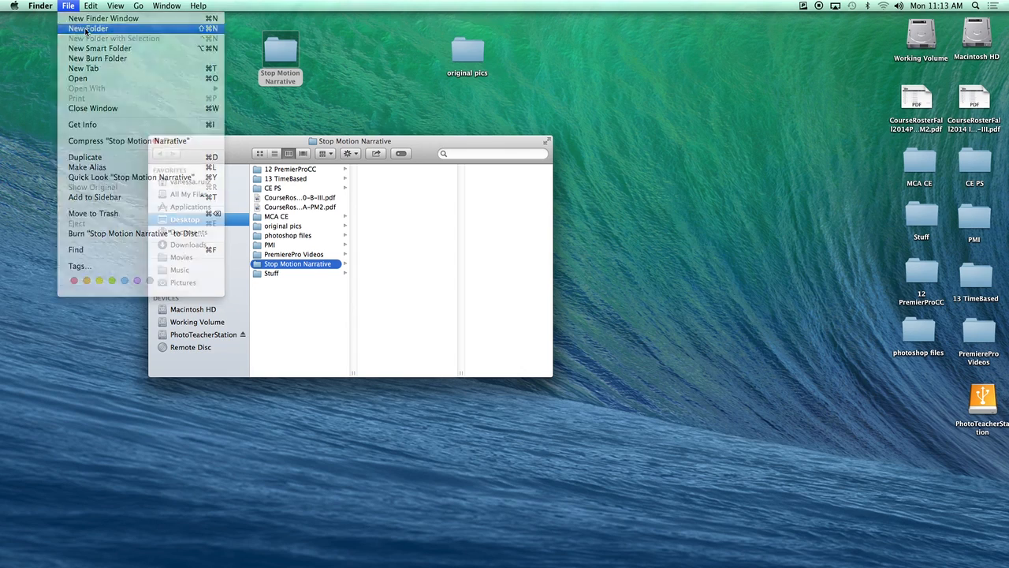
left_click(82, 29)
type("Stop Motion")
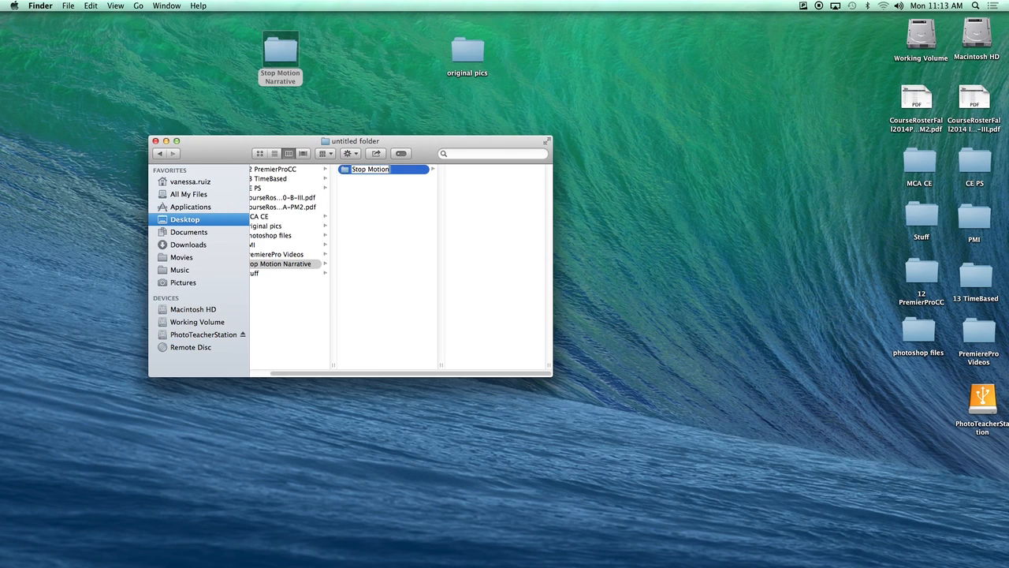
type(" Media")
key("Return")
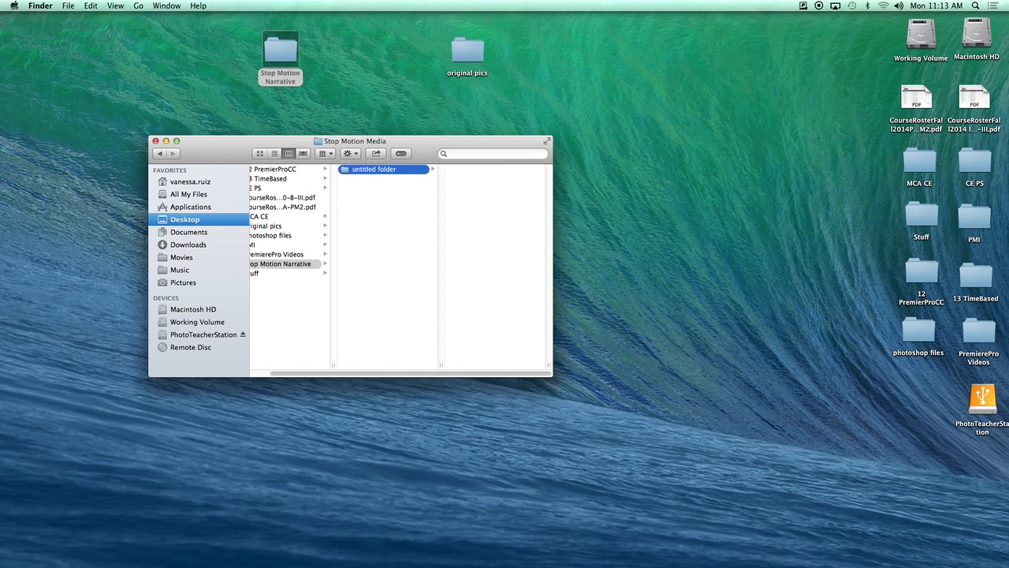
Add a second subfolder named 'Stop Motion Projects' at the same level.
left_click(363, 201)
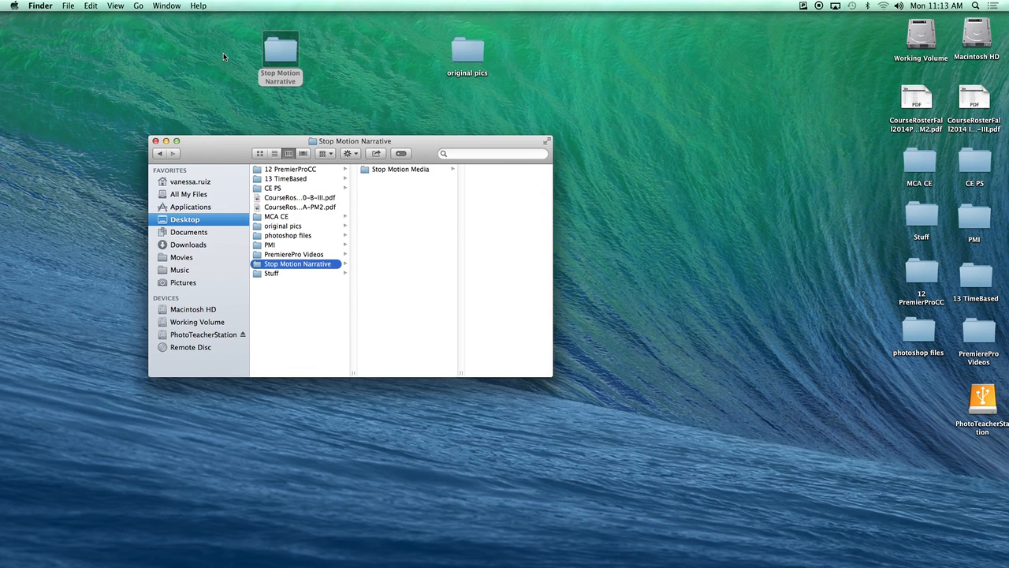
left_click(68, 6)
left_click(97, 30)
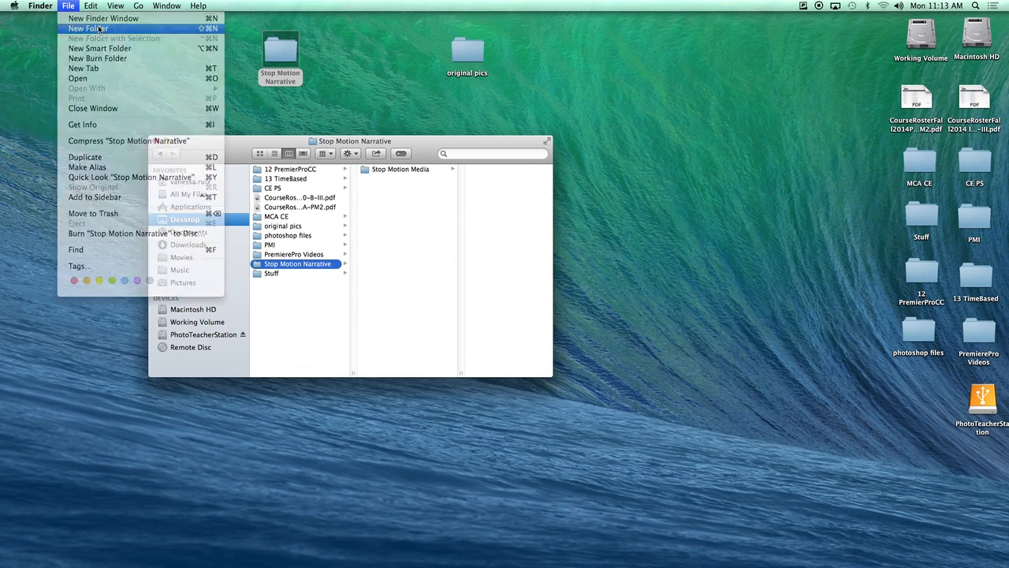
type("Stop Motion Pro")
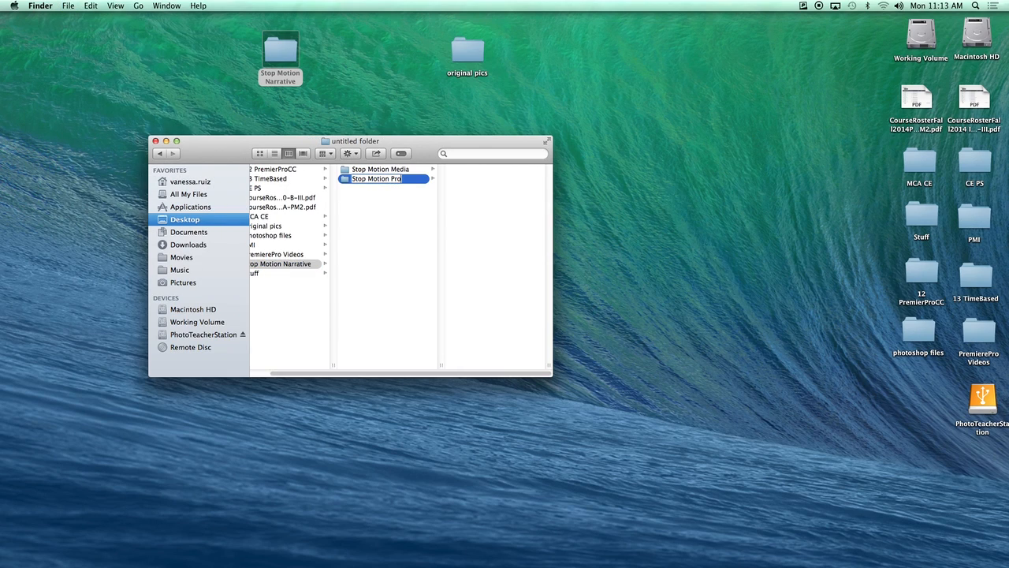
key("Return")
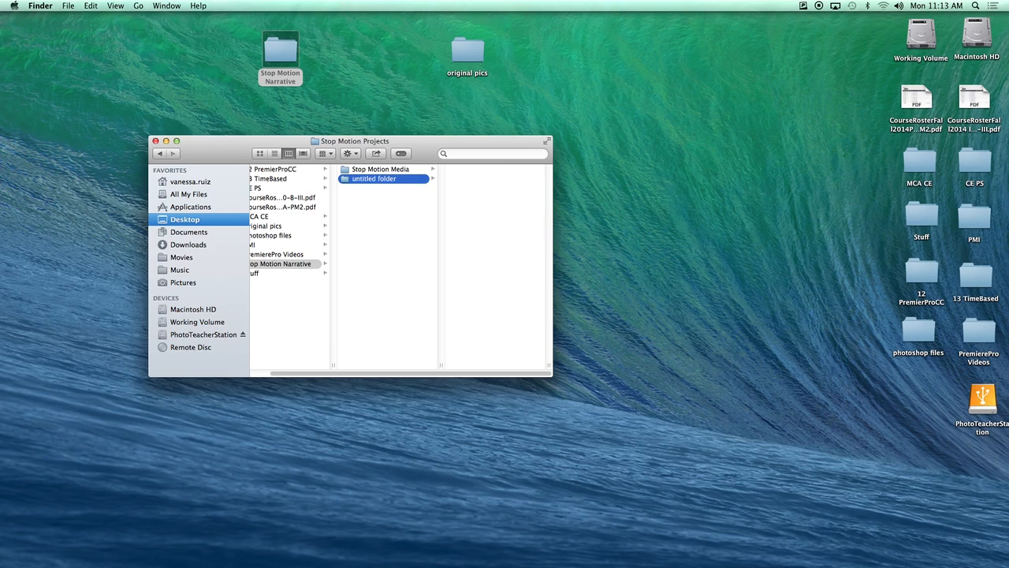
Tidy the desktop layout and close the folder window.
left_click(391, 170)
left_click_drag(428, 145, 343, 137)
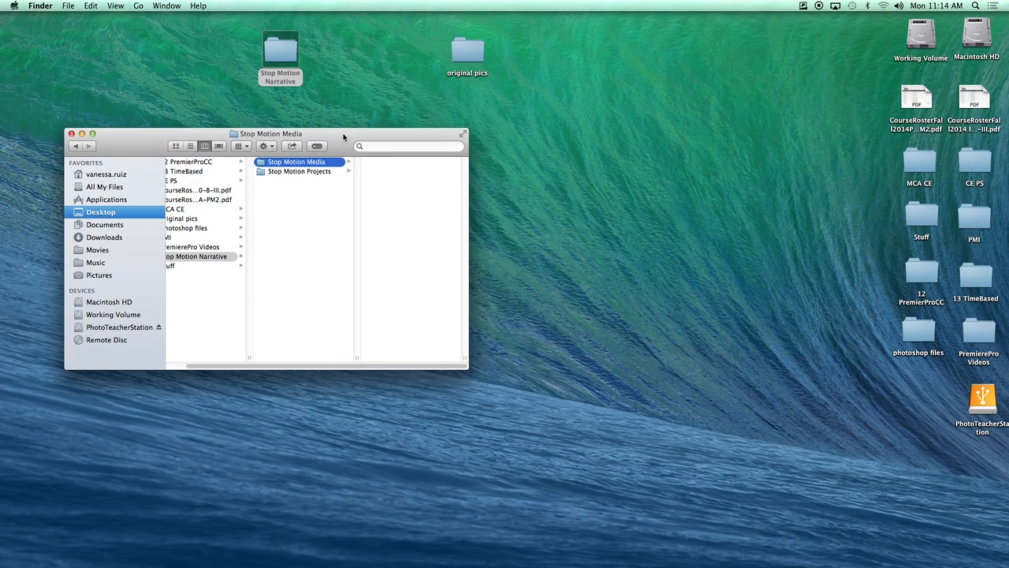
left_click_drag(459, 58, 617, 69)
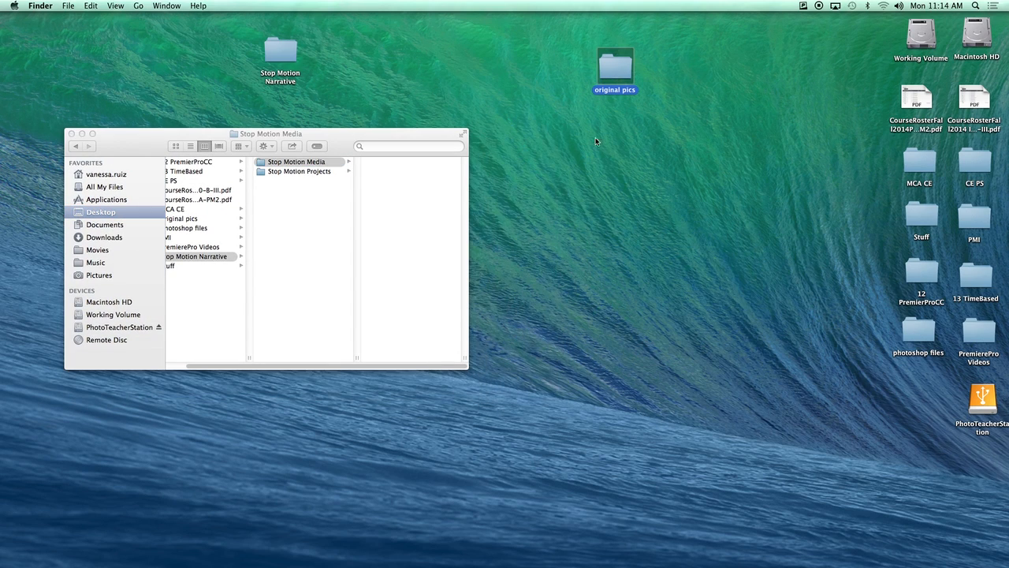
left_click(71, 133)
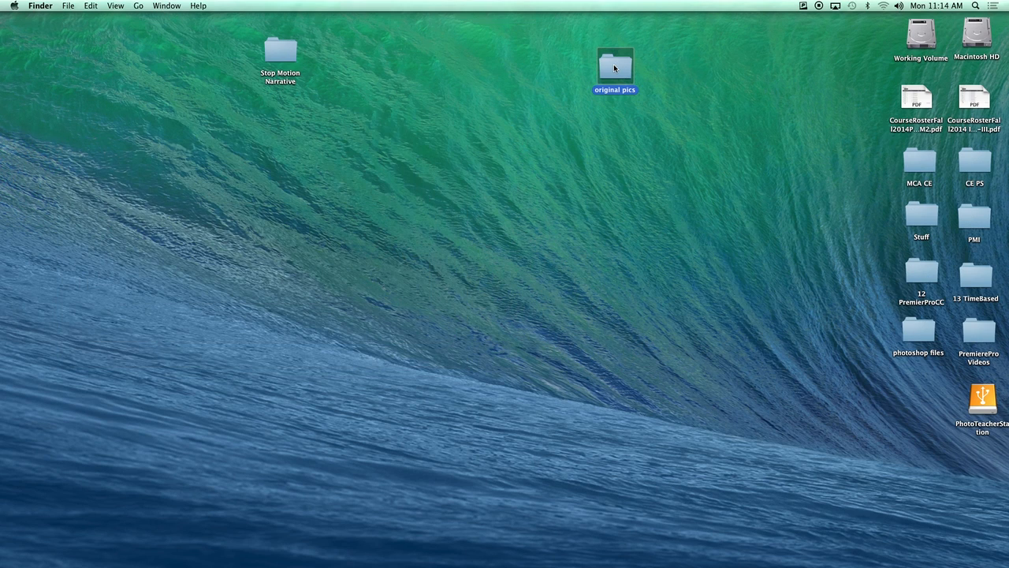
Load original pics into Bridge, select all 56 photos, and open them in Camera Raw.
left_click_drag(616, 71, 313, 547)
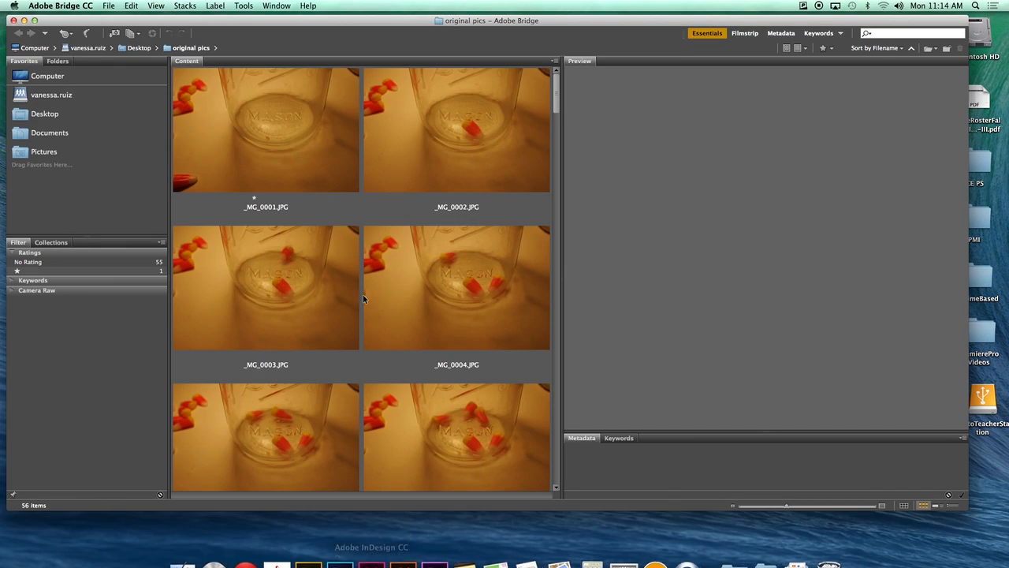
left_click_drag(555, 103, 546, 81)
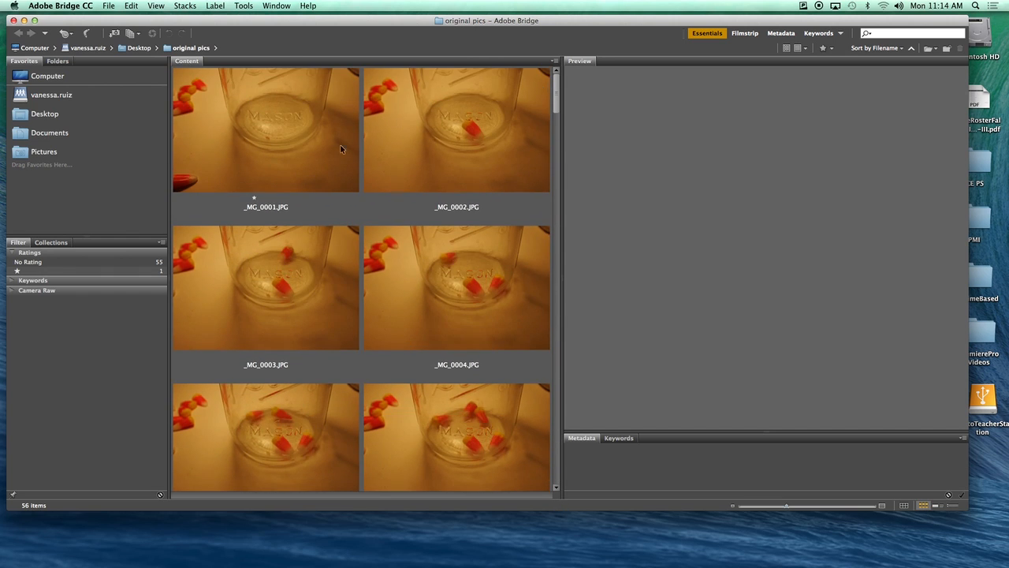
left_click(268, 134)
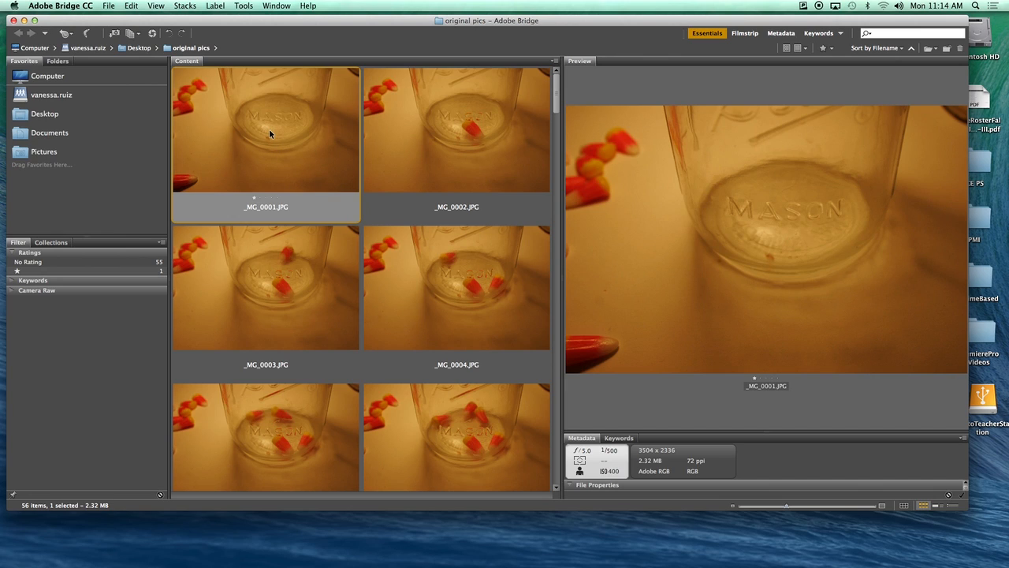
key("super+a")
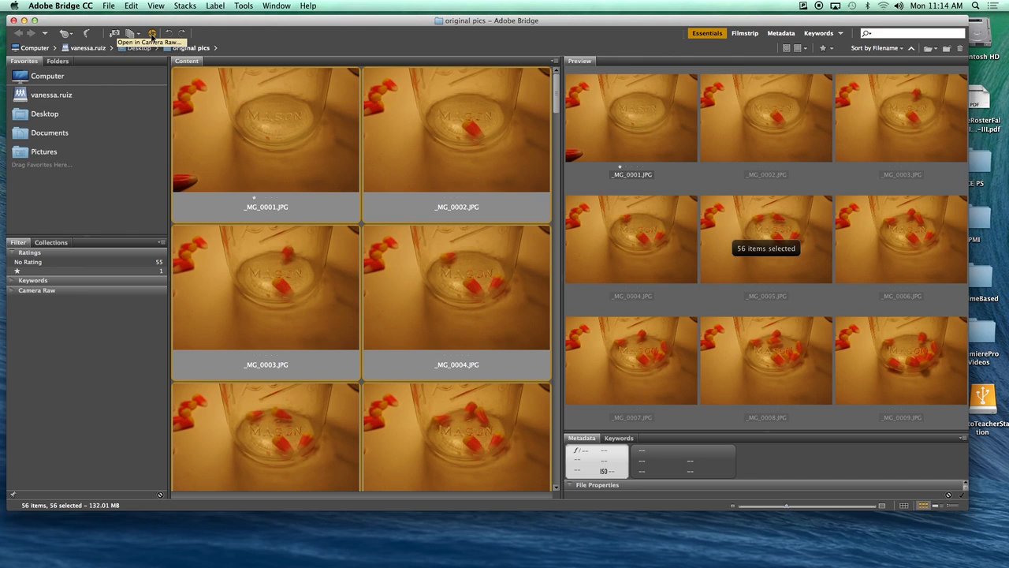
left_click(152, 34)
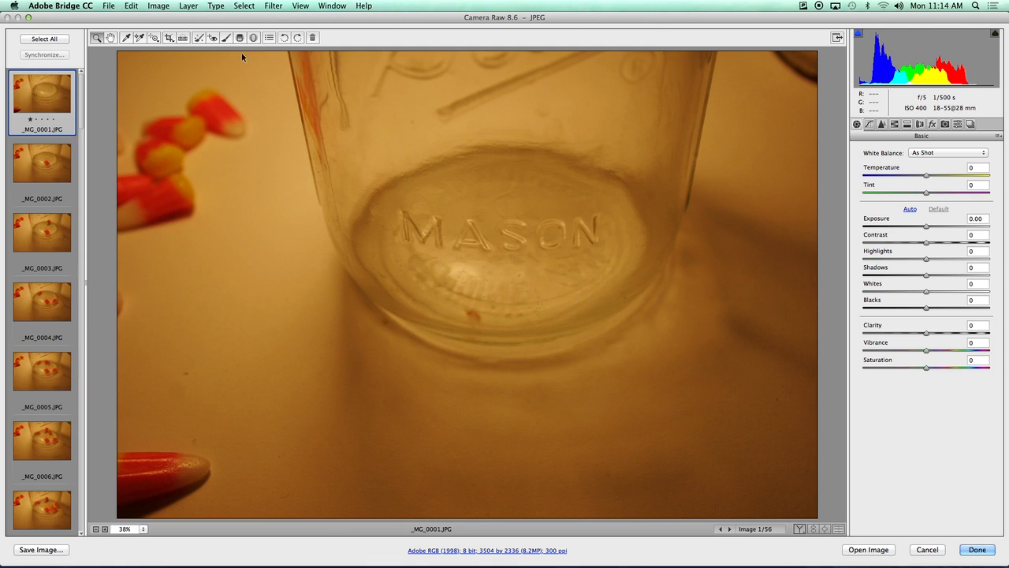
Neutralise _MG_0001's white balance; set exposure +0.40, contrast +15, shadows -35, vibrance +5, saturation -19.
left_click(126, 38)
left_click(281, 189)
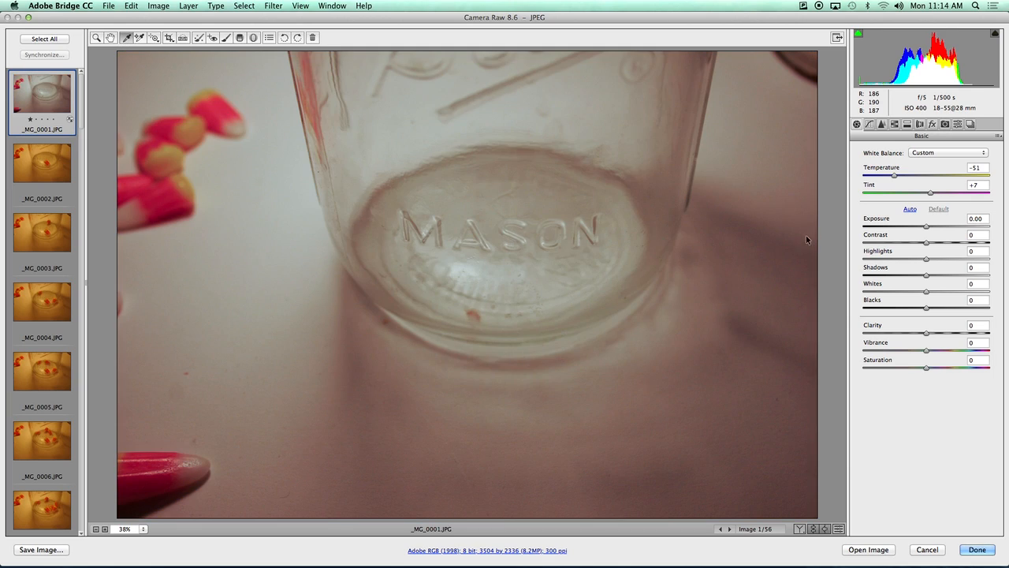
left_click_drag(929, 228, 905, 280)
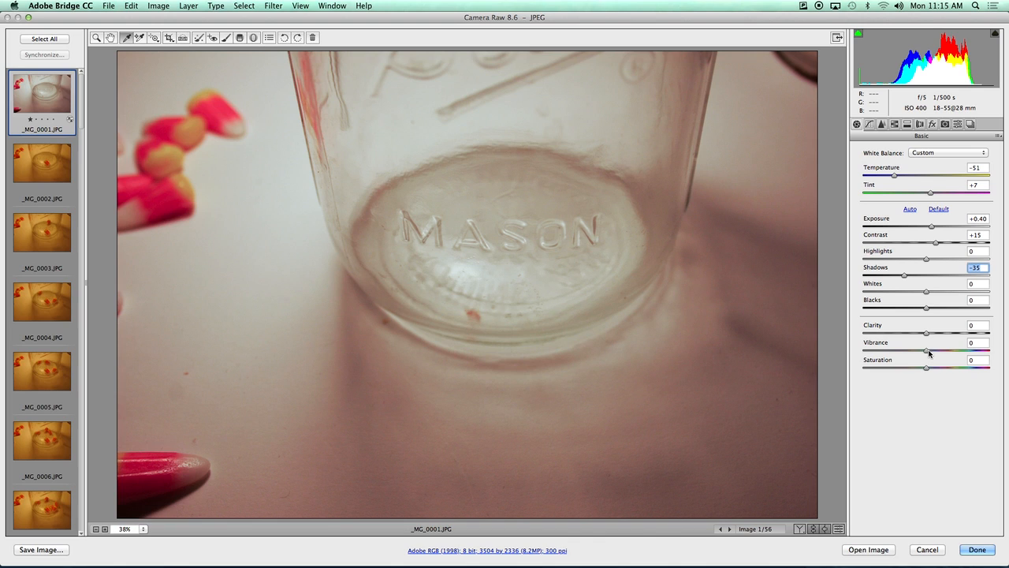
left_click_drag(927, 352, 915, 374)
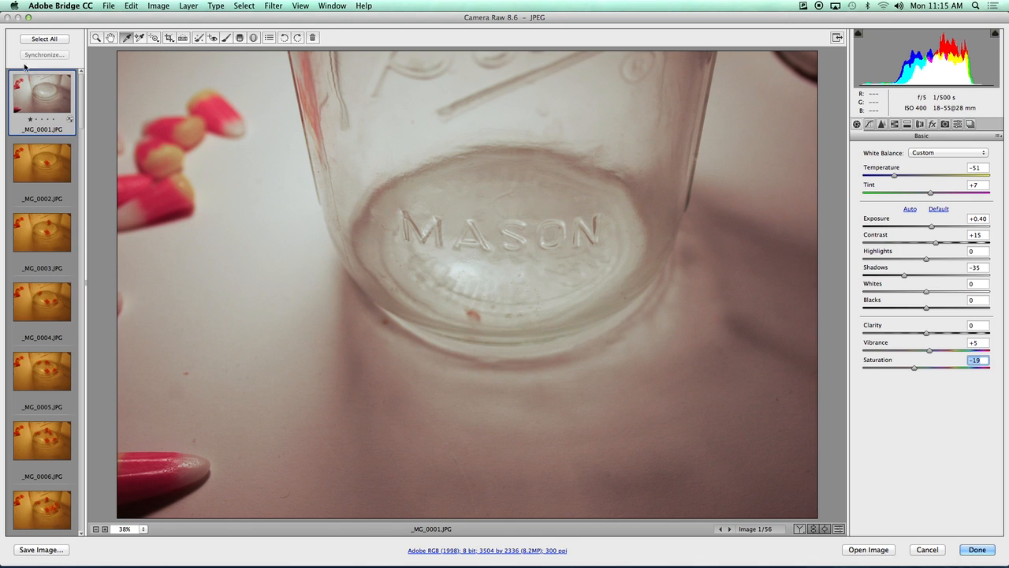
left_click(45, 38)
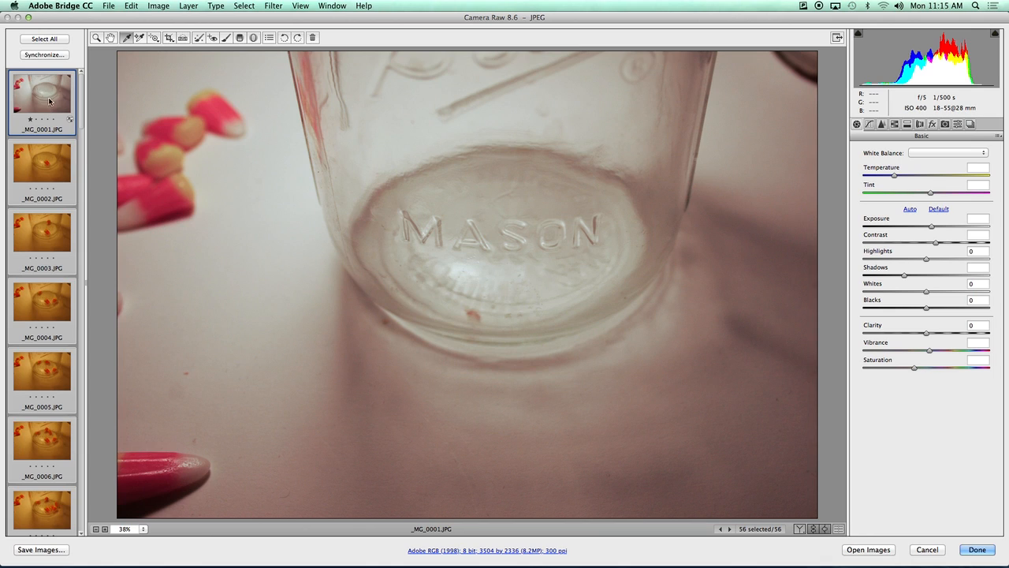
Synchronize only the Basic adjustments from _MG_0001 across all 56 frames.
left_click(42, 55)
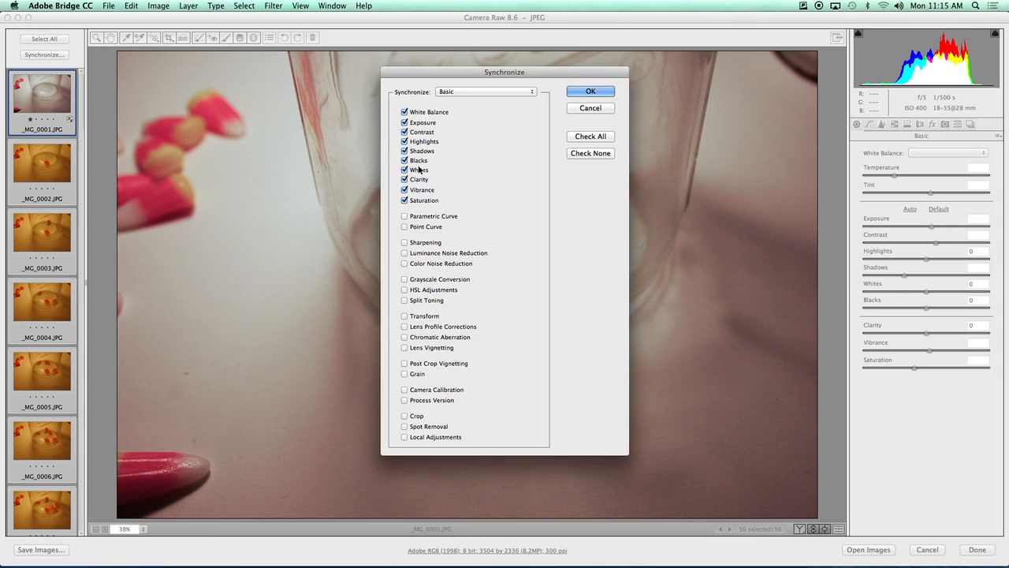
left_click(459, 93)
left_click(462, 92)
left_click(458, 92)
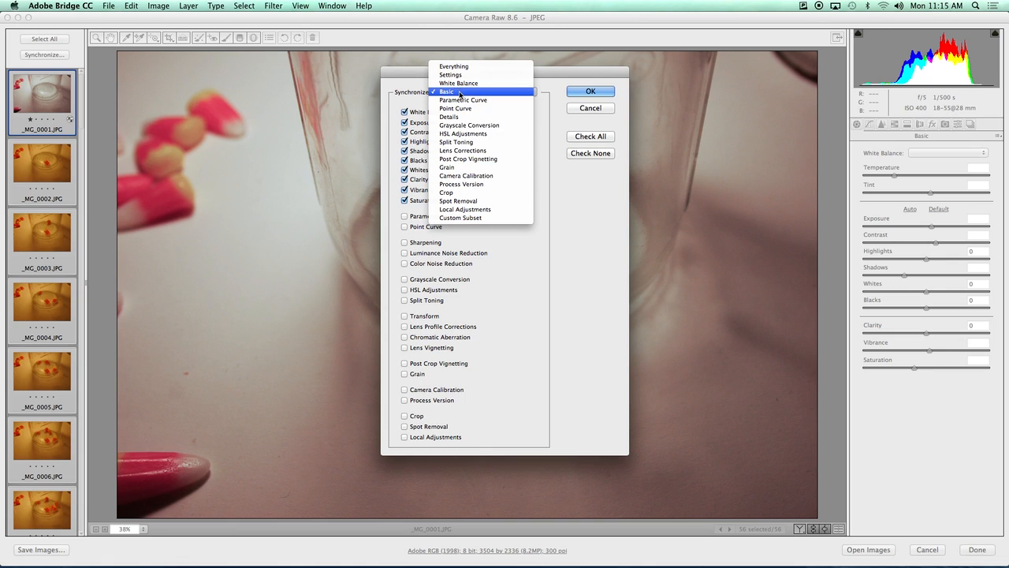
left_click(458, 92)
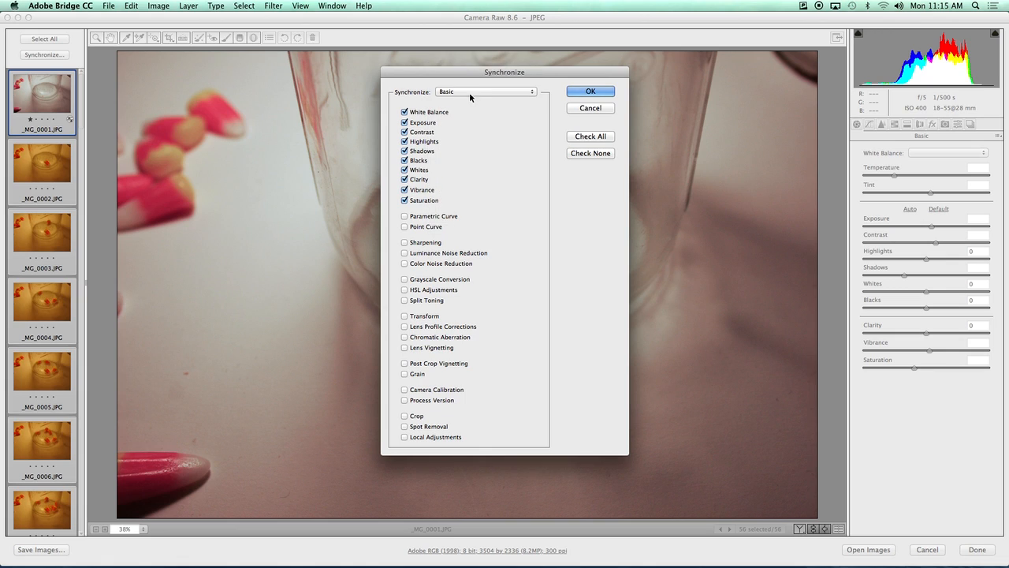
left_click(593, 92)
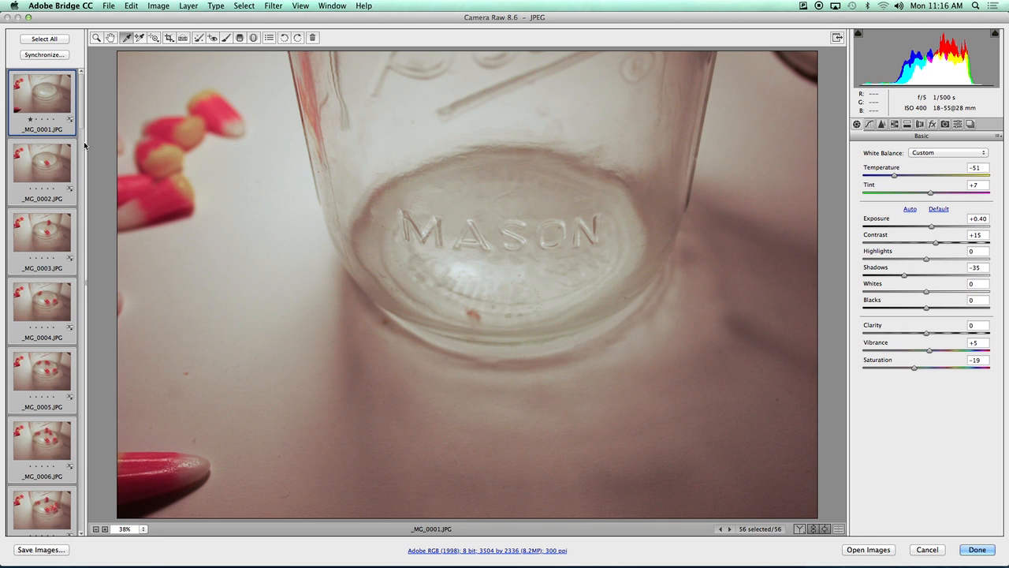
left_click_drag(82, 122, 87, 451)
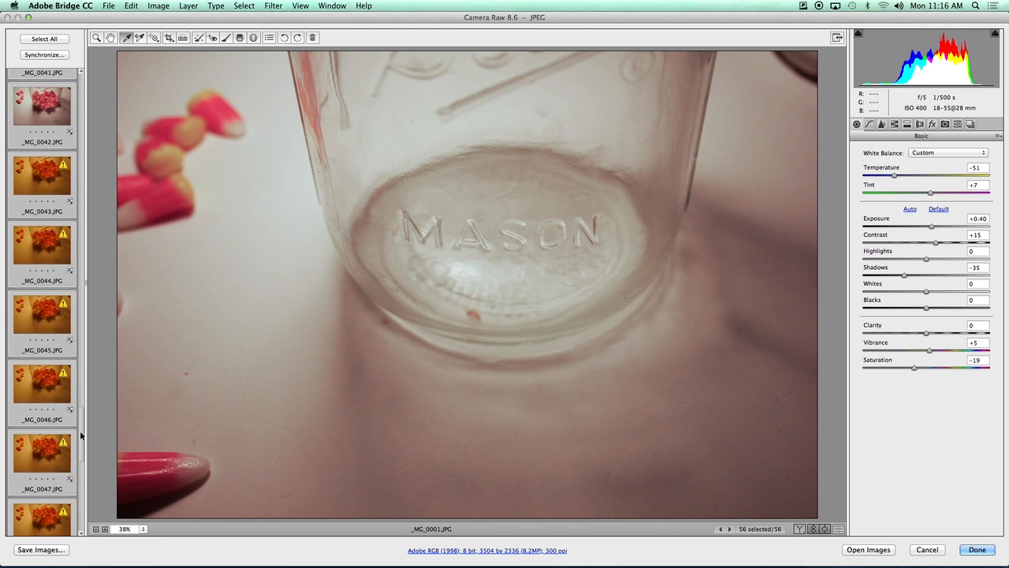
left_click_drag(82, 432, 88, 492)
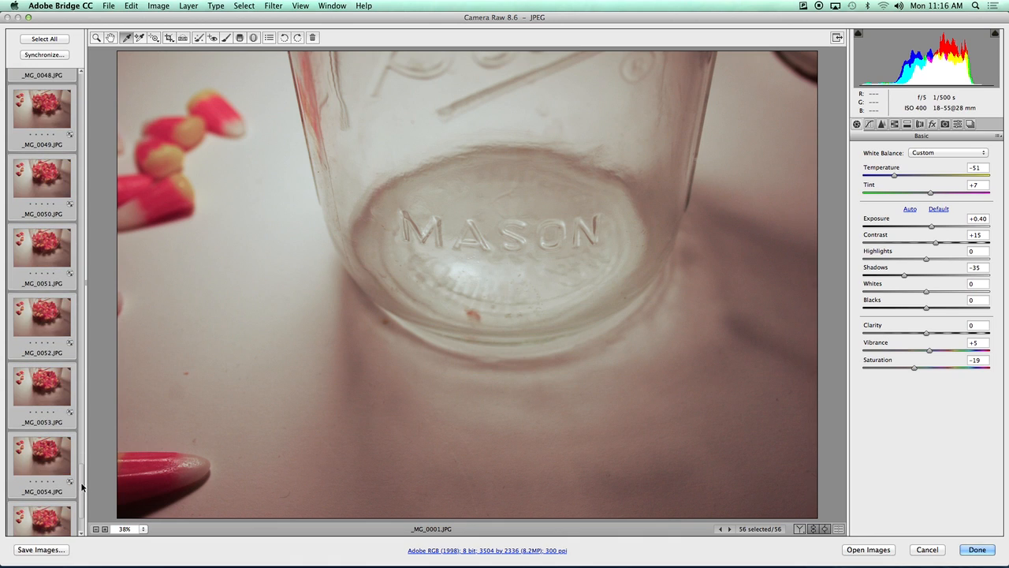
left_click_drag(81, 484, 82, 506)
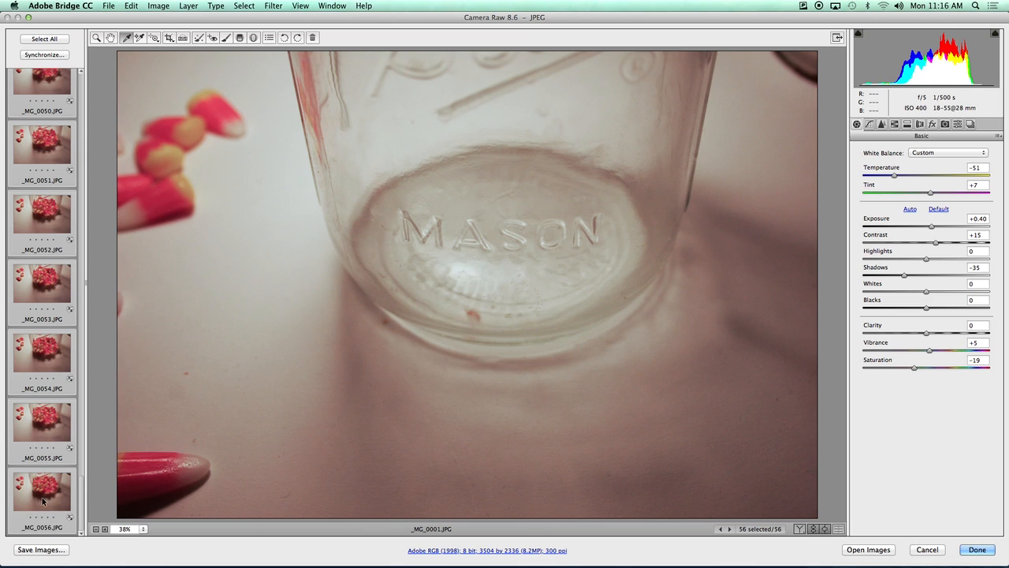
Set Stop Motion Narrative/Stop Motion Media as the save destination.
left_click(53, 552)
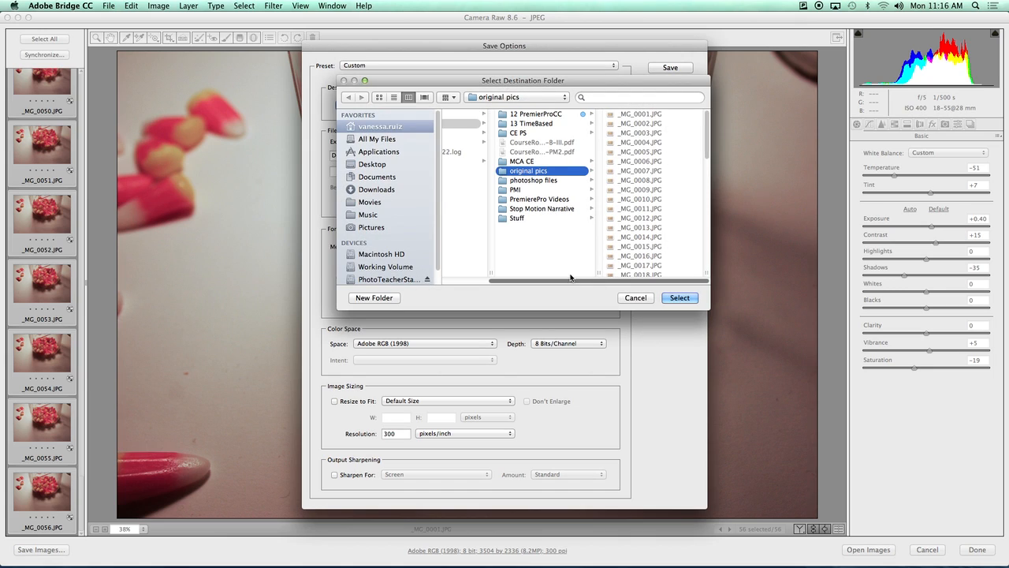
mouse_move(540, 281)
left_mouse_down()
mouse_move(468, 281)
mouse_move(552, 288)
left_mouse_up()
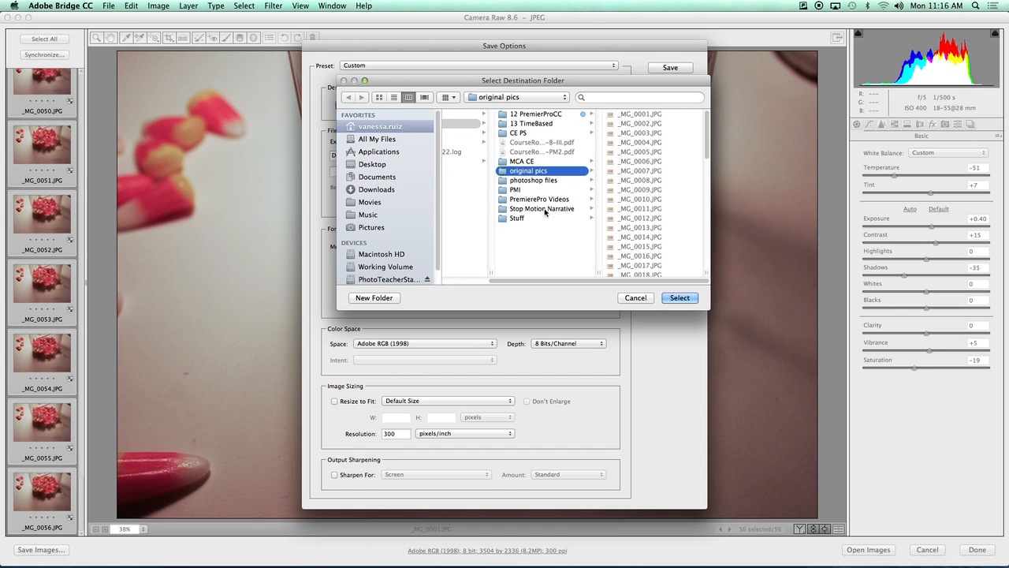
left_click(527, 210)
left_click(626, 115)
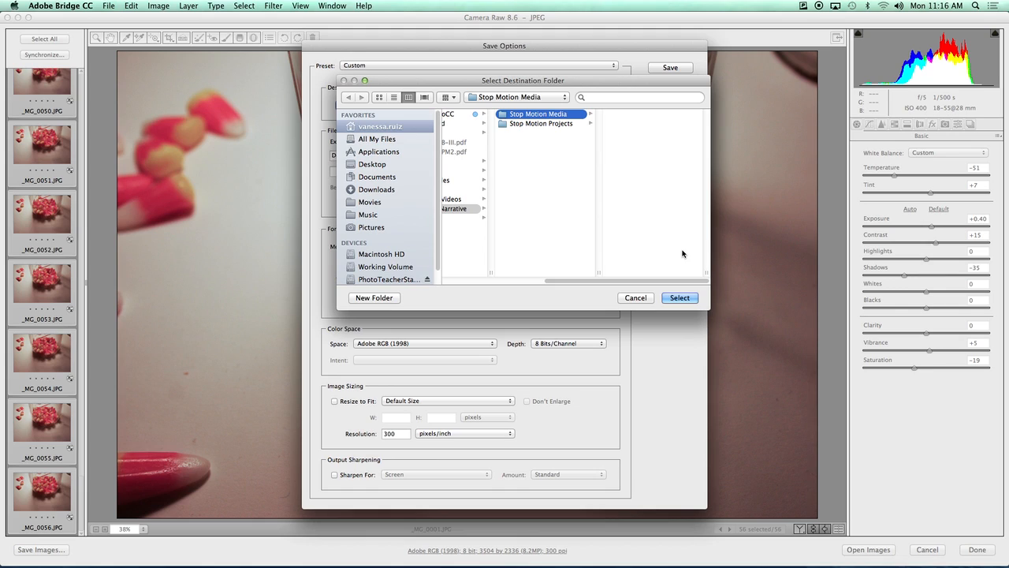
left_click(679, 297)
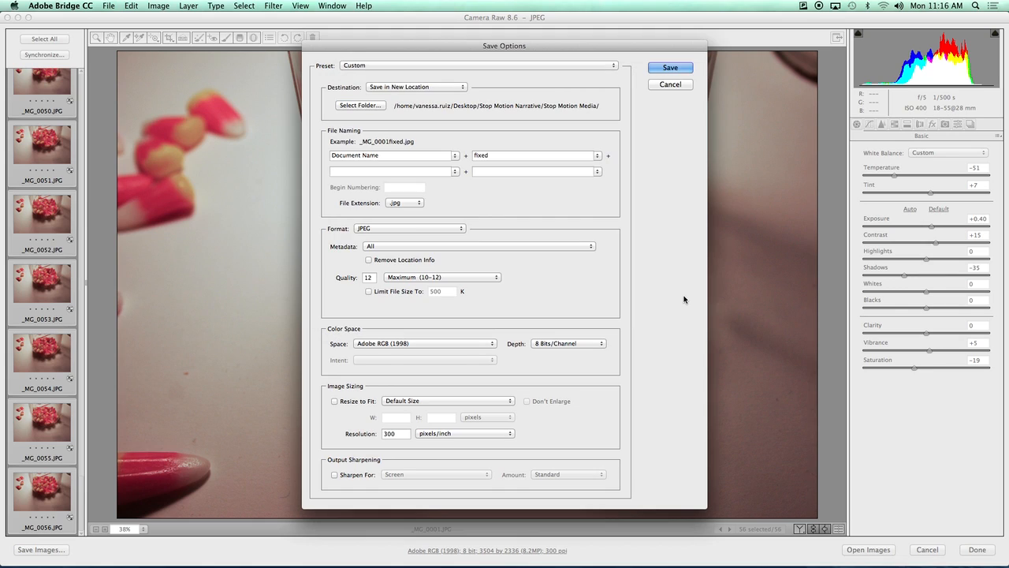
Save the frames as lowercase .jpg files at JPEG quality 12.
left_click(400, 202)
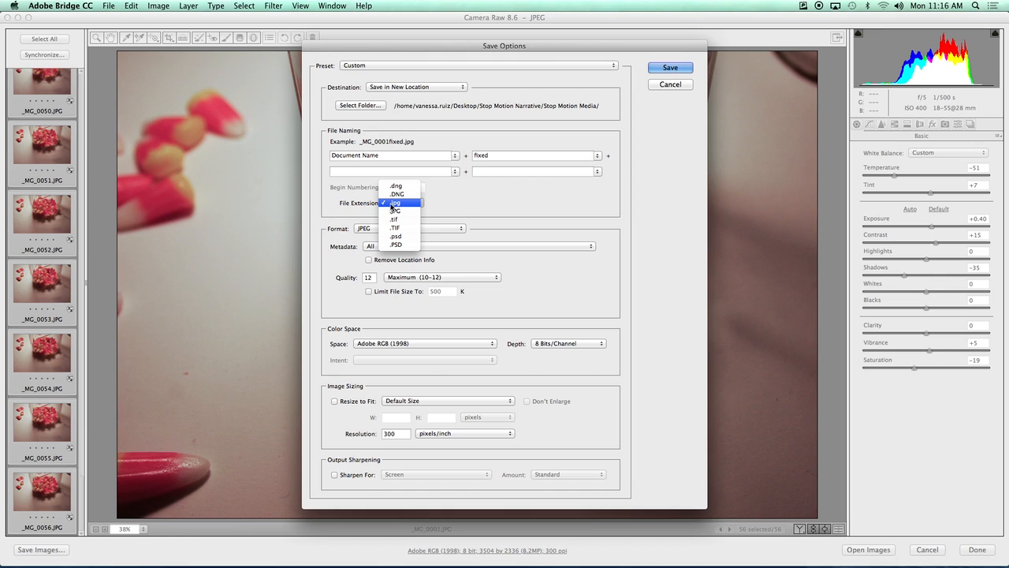
left_click(414, 203)
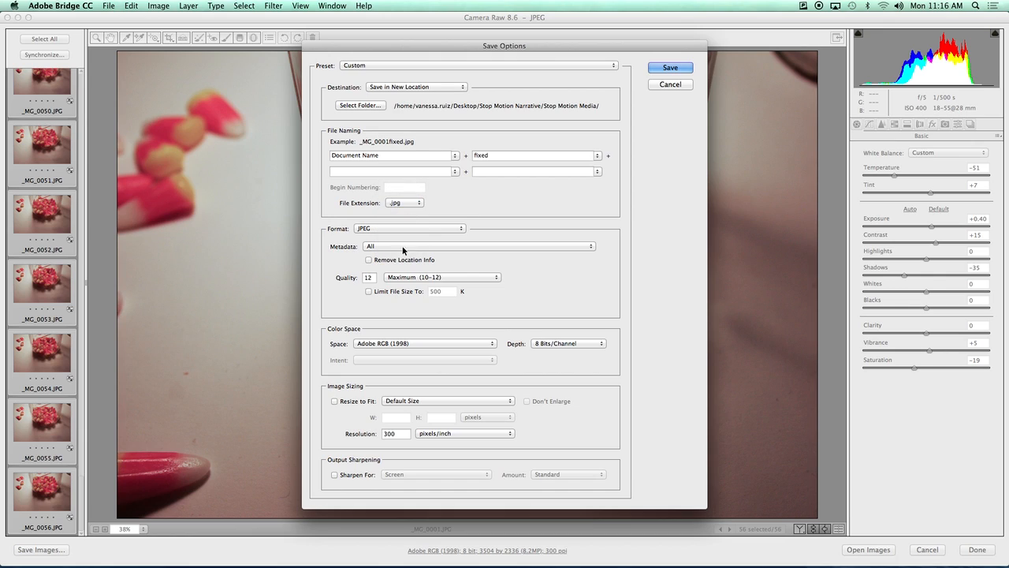
left_click(369, 278)
left_click(678, 67)
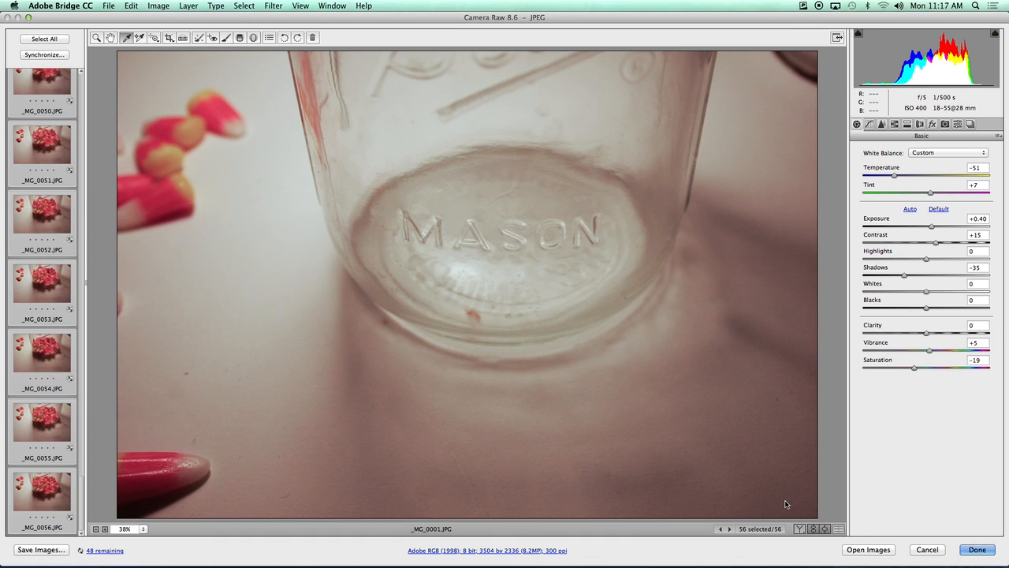
Close Camera Raw, quit Adobe Bridge CC, and move the save progress window aside.
left_click(977, 550)
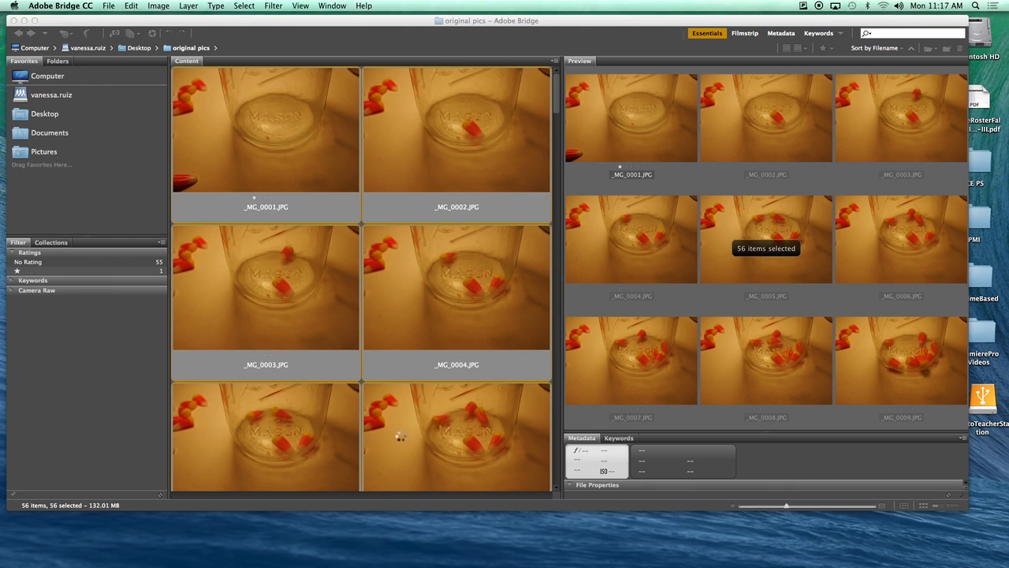
left_click(48, 6)
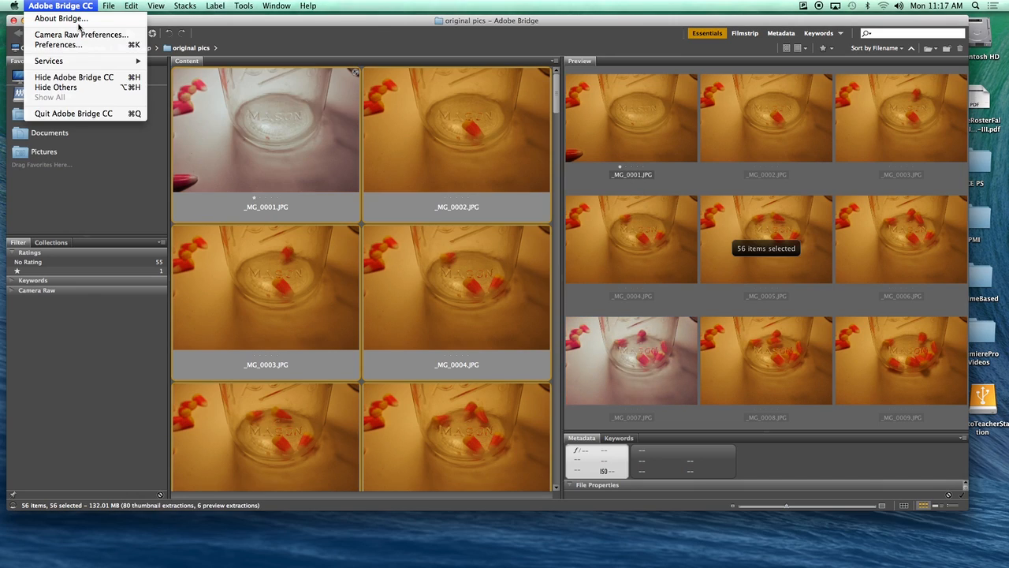
left_click(68, 116)
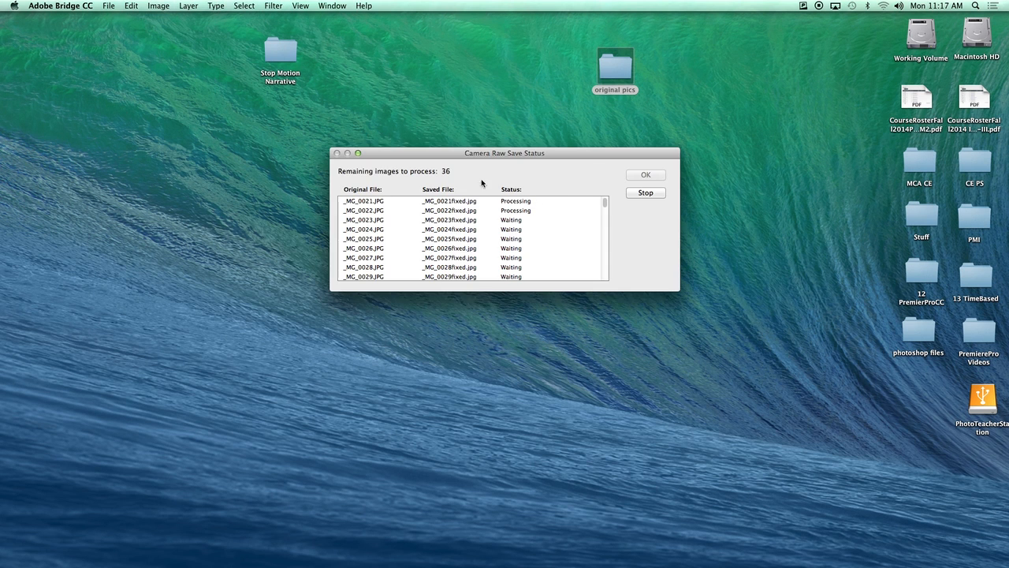
left_click_drag(455, 153, 522, 296)
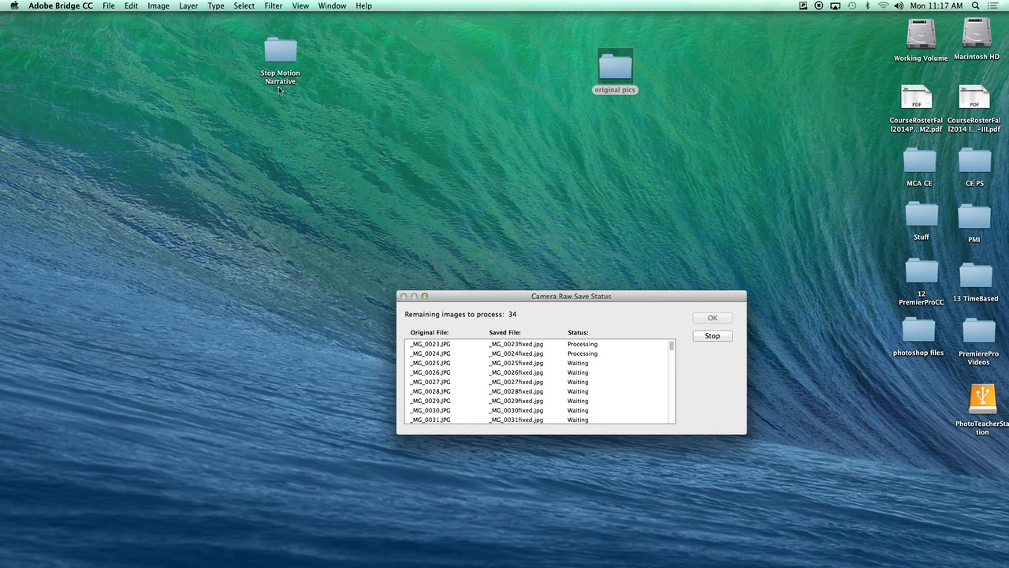
Review the saved fixed JPEGs in Stop Motion Media, then close the window.
double_click(284, 51)
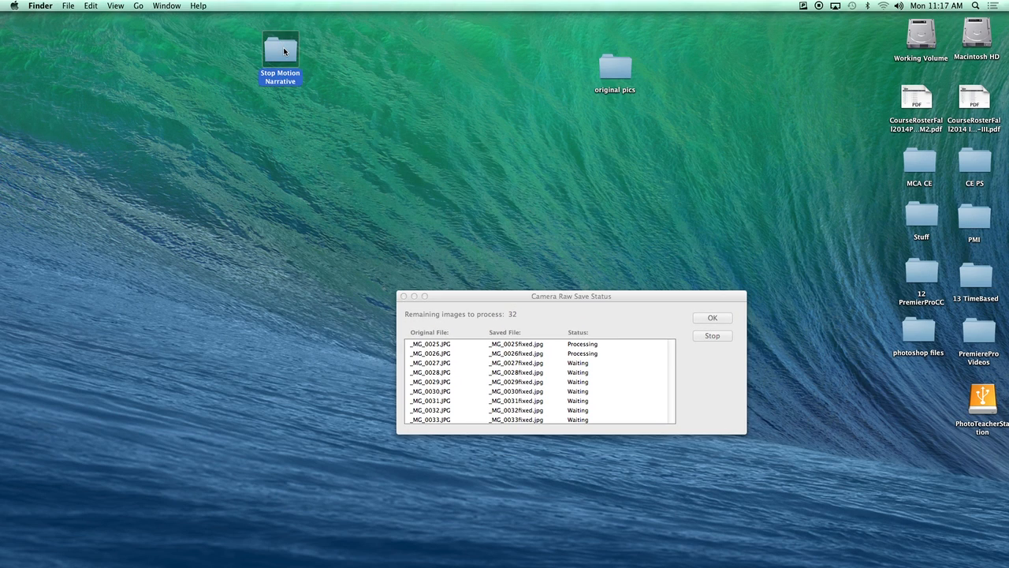
left_click_drag(420, 144, 421, 132)
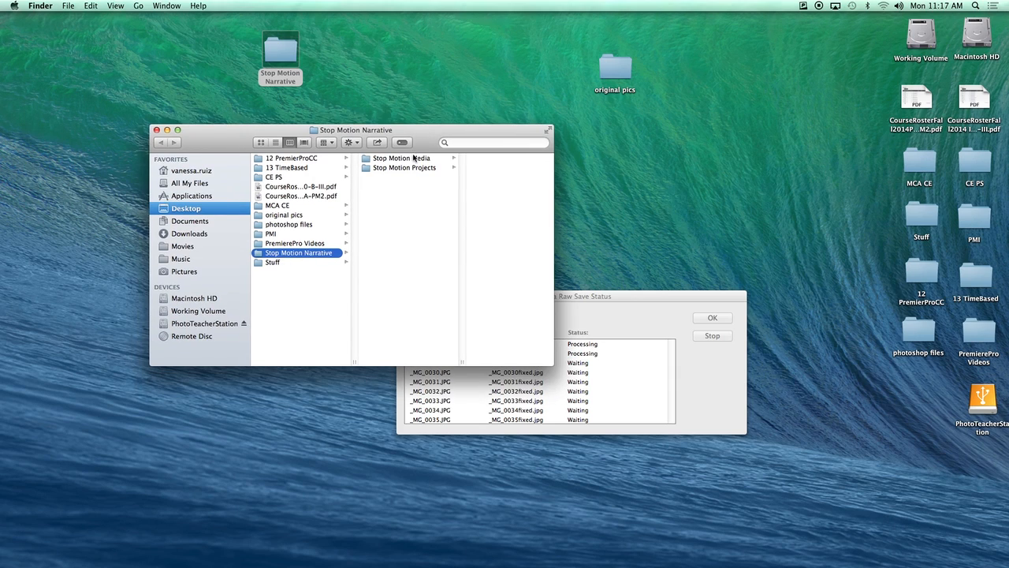
left_click(418, 158)
scroll(543, 214, "down", 5)
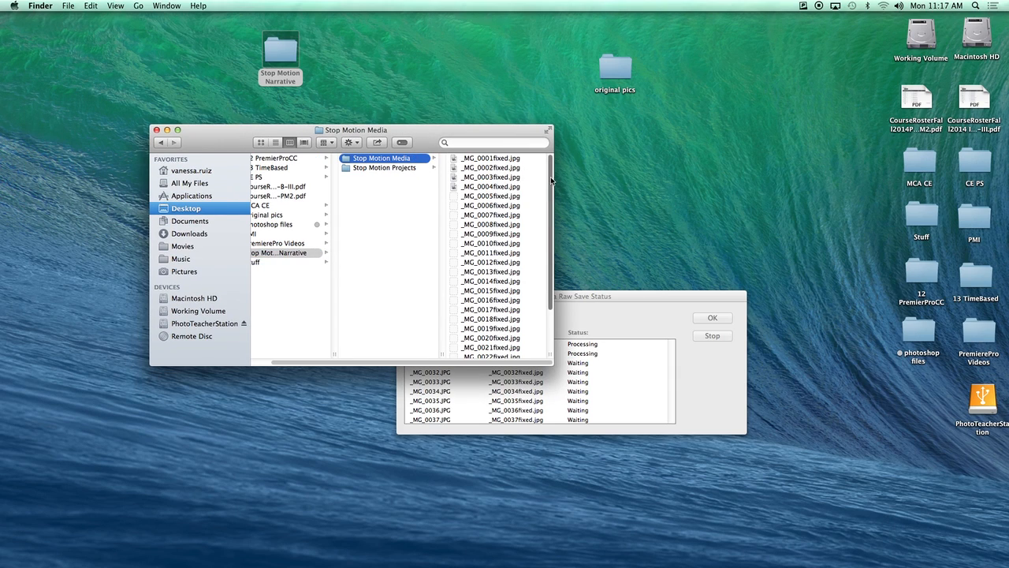
scroll(543, 327, "down", 1)
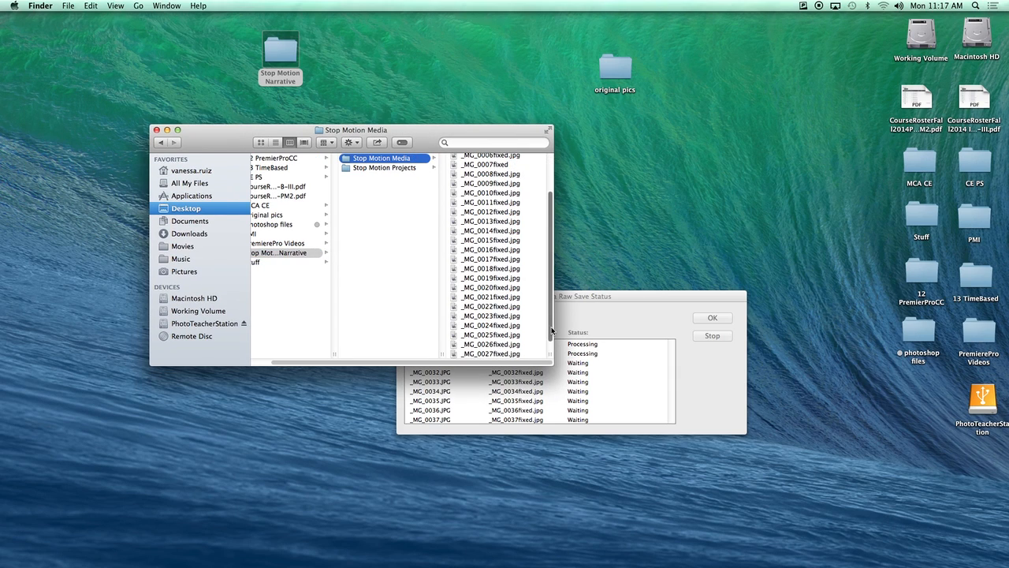
scroll(551, 339, "down", 2)
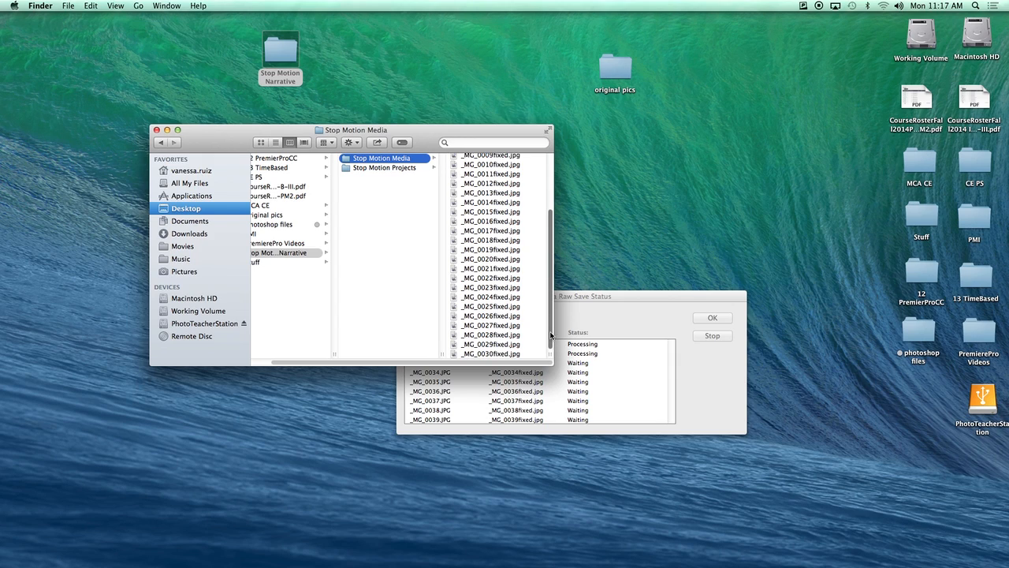
left_click_drag(551, 253, 552, 160)
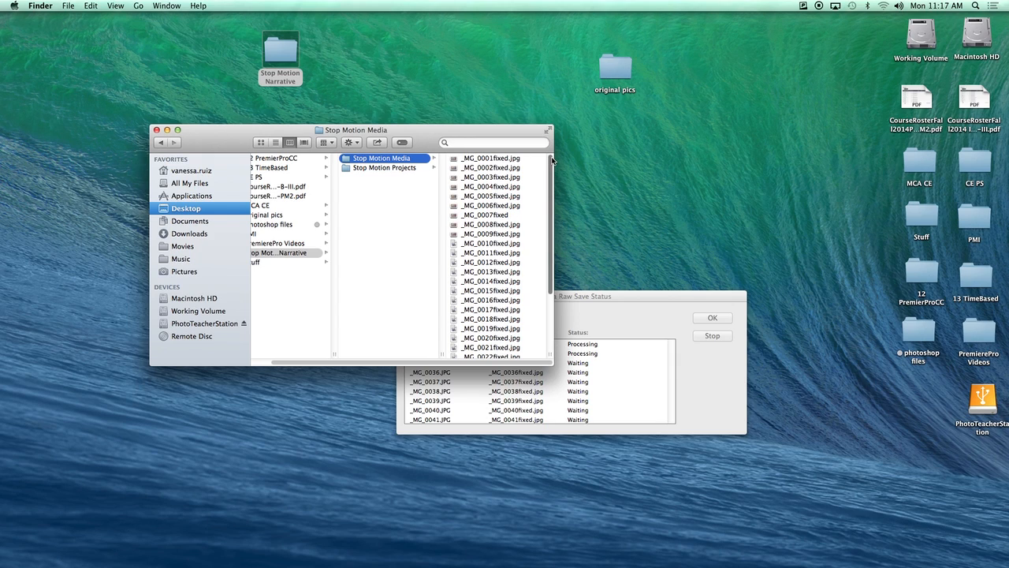
left_click(156, 130)
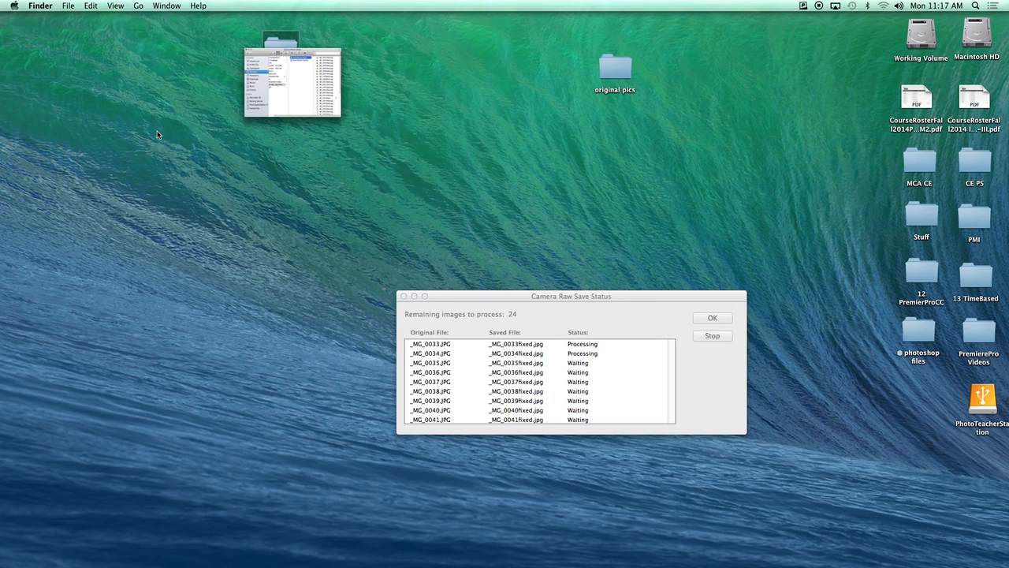
Move Stop Motion Narrative to the top left, reopen it, and open Stop Motion Projects.
left_click_drag(576, 300, 583, 157)
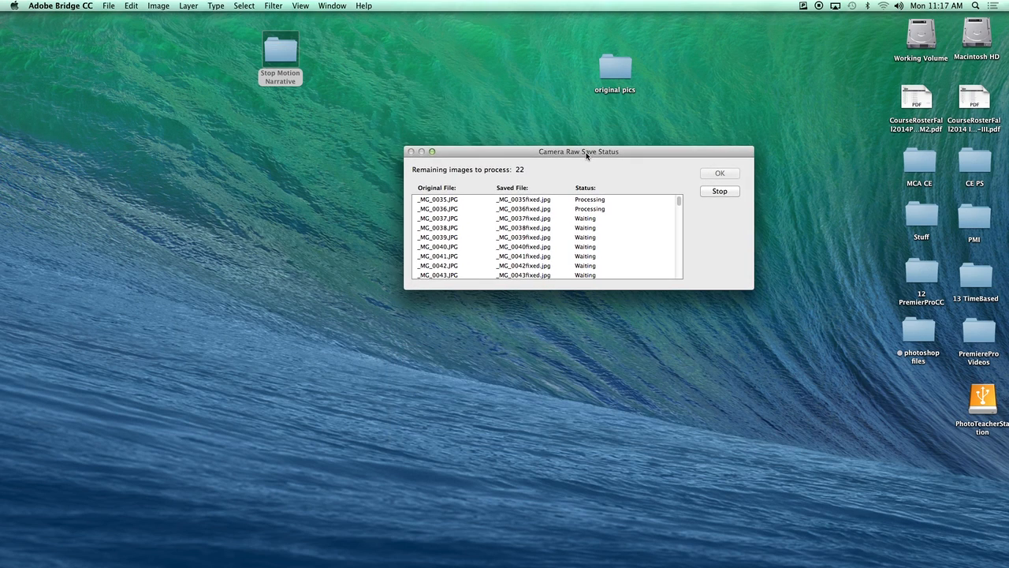
left_click_drag(607, 69, 853, 38)
left_click_drag(268, 55, 171, 62)
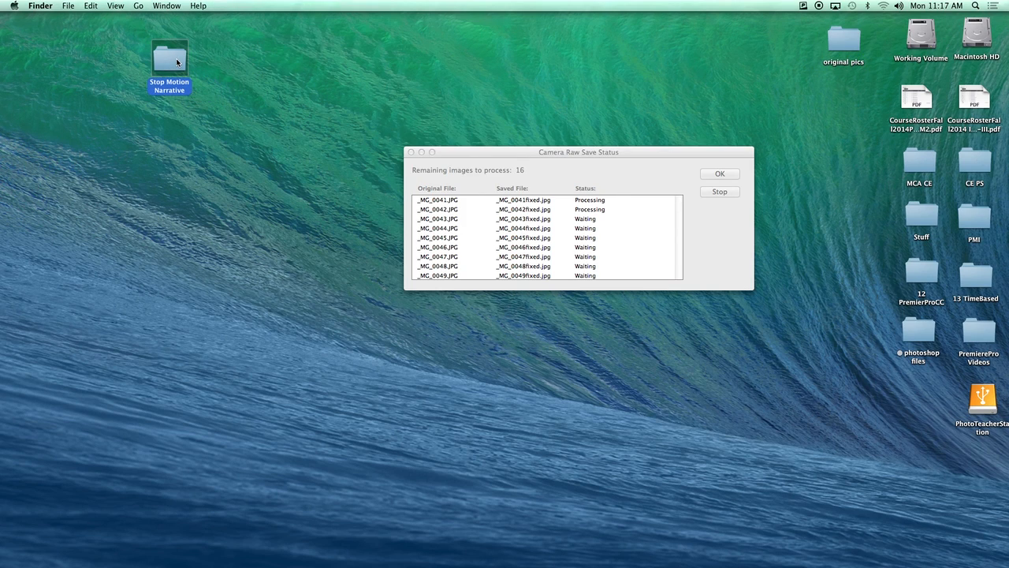
double_click(177, 62)
left_click(382, 159)
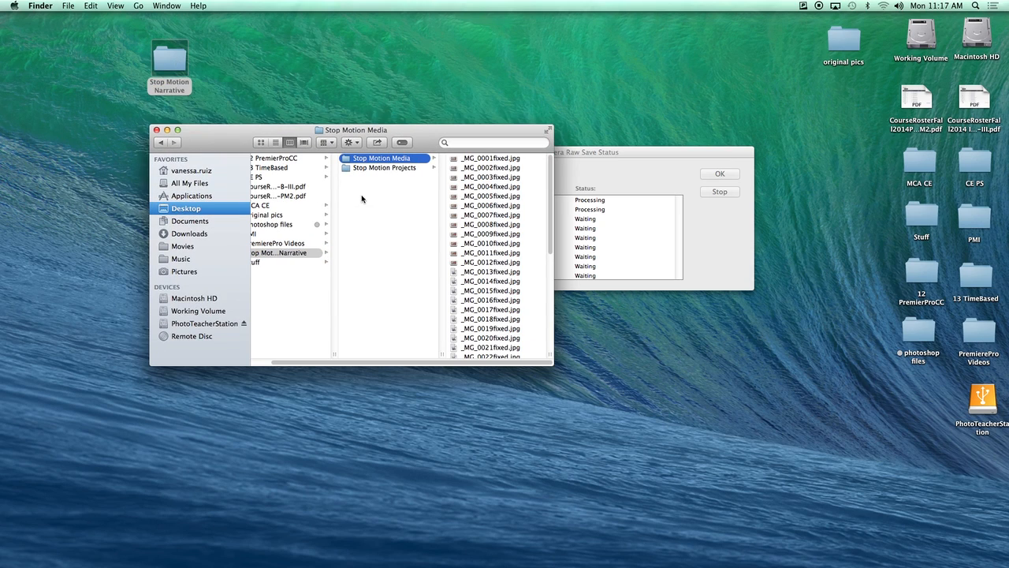
left_click(356, 169)
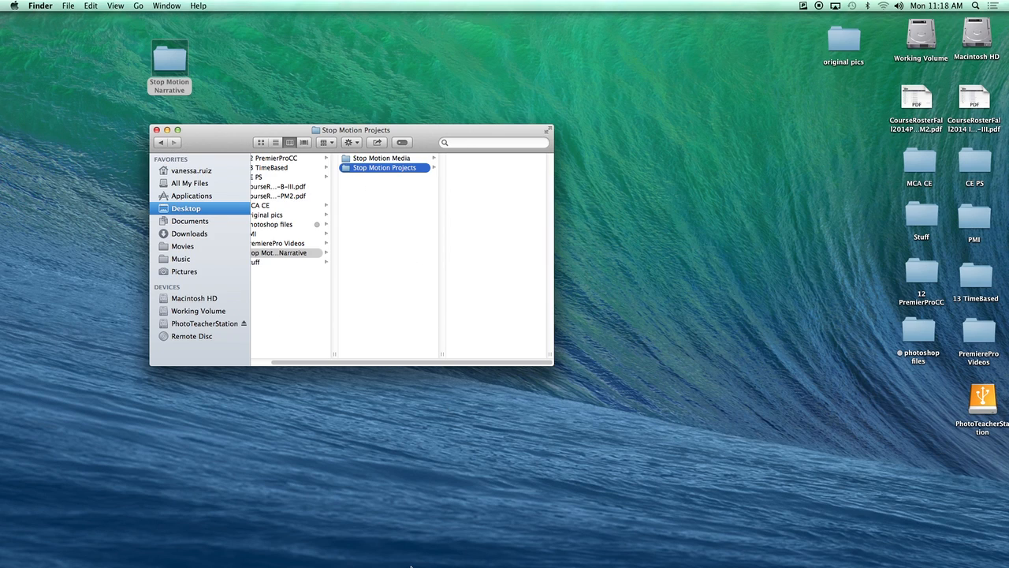
Launch Premiere Pro and start a new project named 'Stop Action'.
mouse_move(411, 565)
left_click(433, 544)
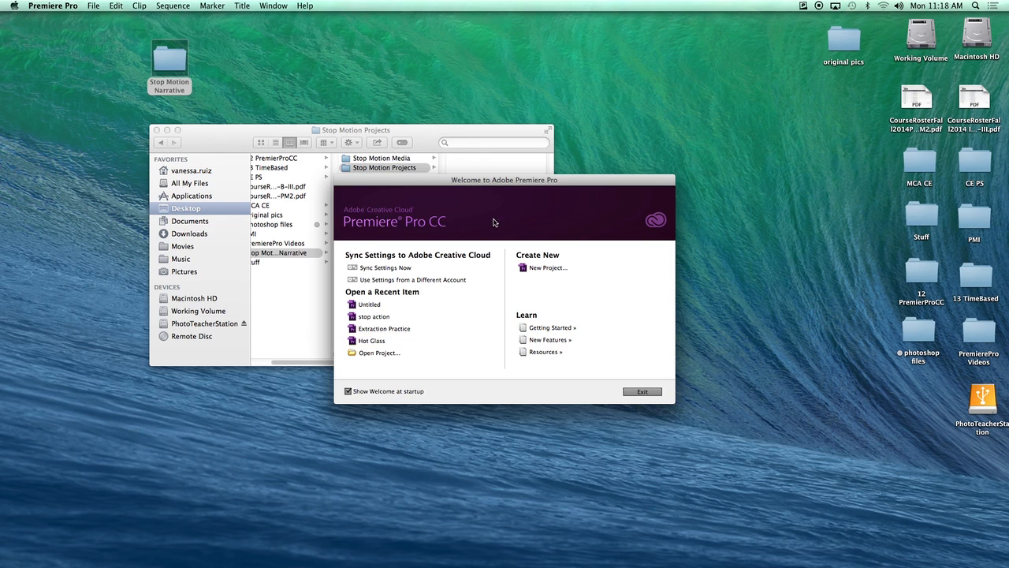
left_click_drag(524, 183, 514, 69)
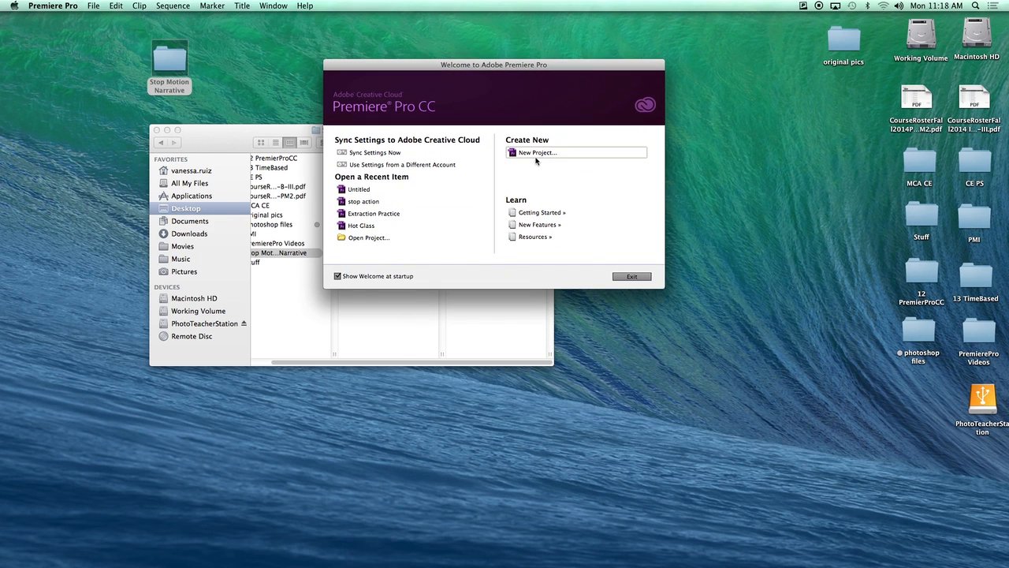
left_click(543, 155)
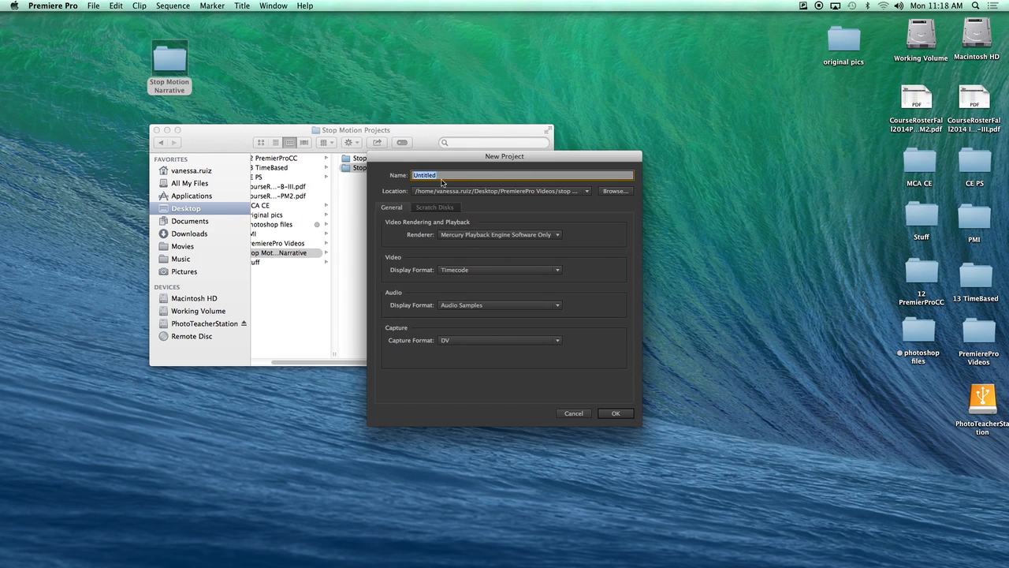
type("Stop Action")
Set the project location to Stop Motion Narrative/Stop Motion Projects.
left_click(615, 191)
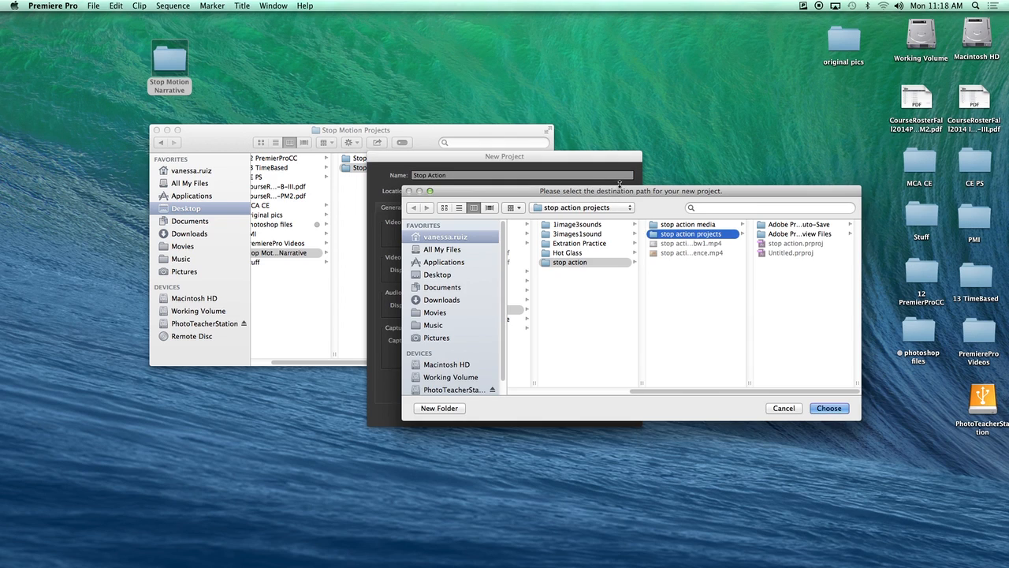
left_click_drag(667, 391, 554, 392)
left_click(638, 319)
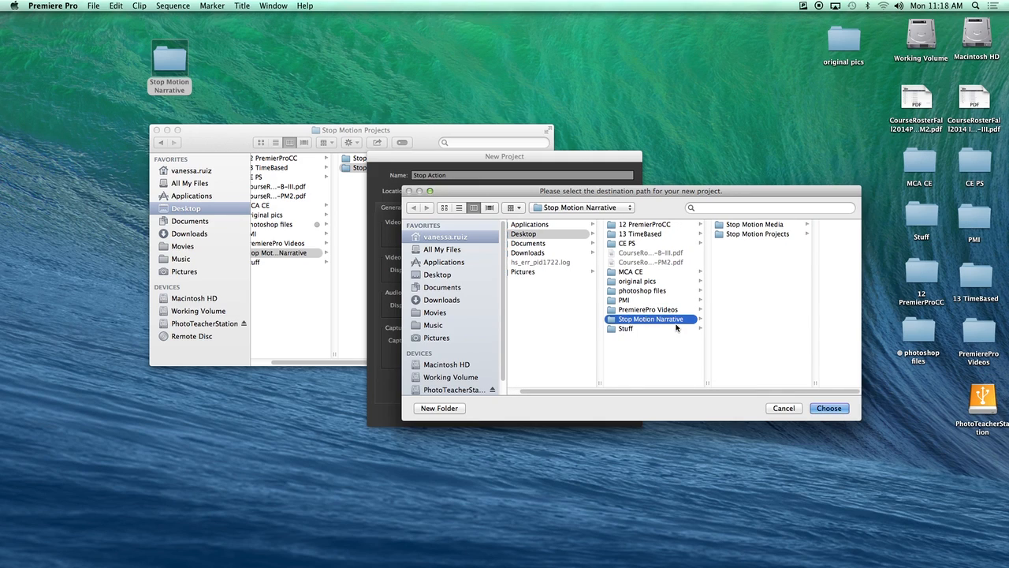
left_click(758, 234)
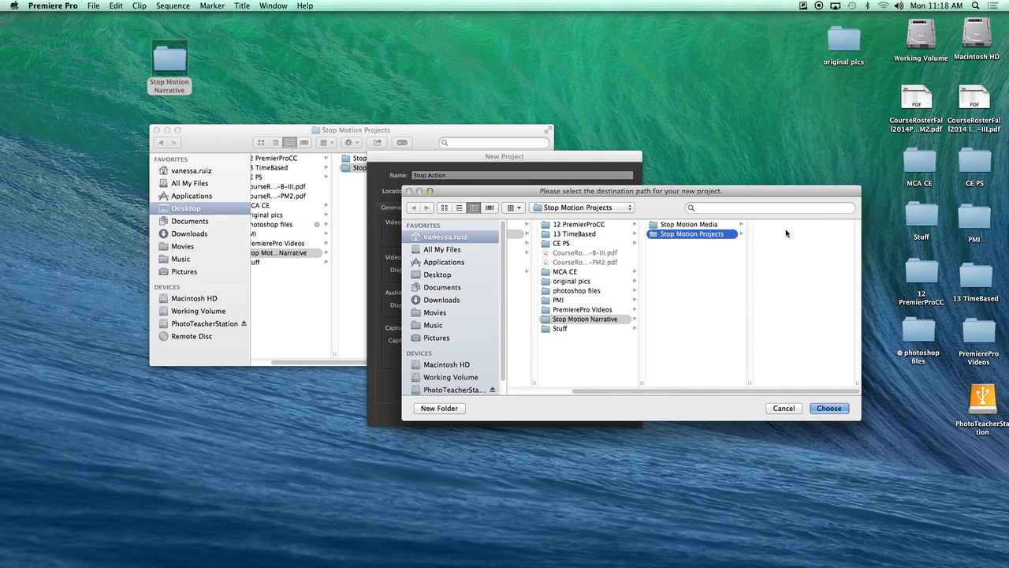
left_click(828, 408)
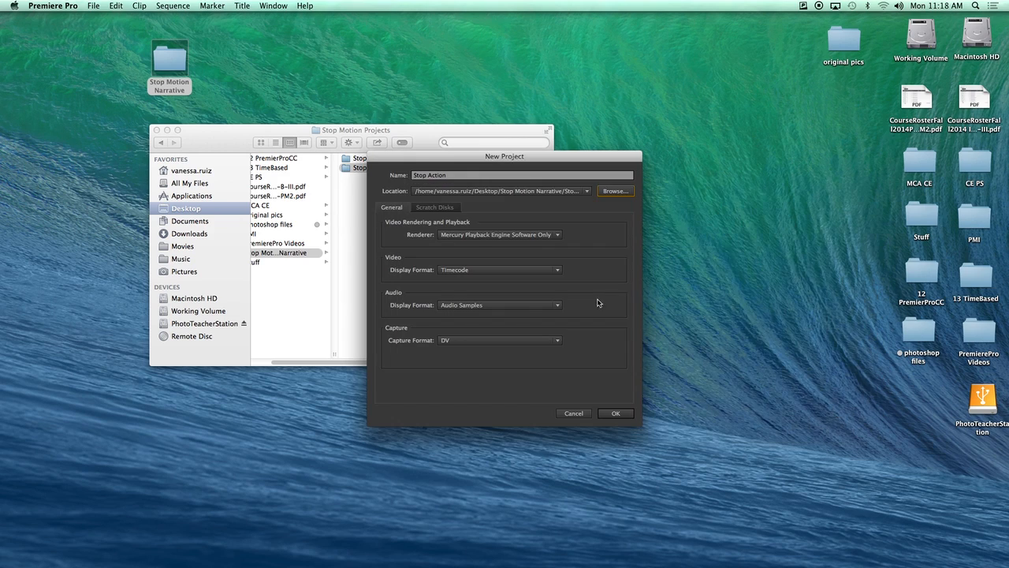
Create the Stop Action project and bring up the File menu for importing.
left_click(615, 415)
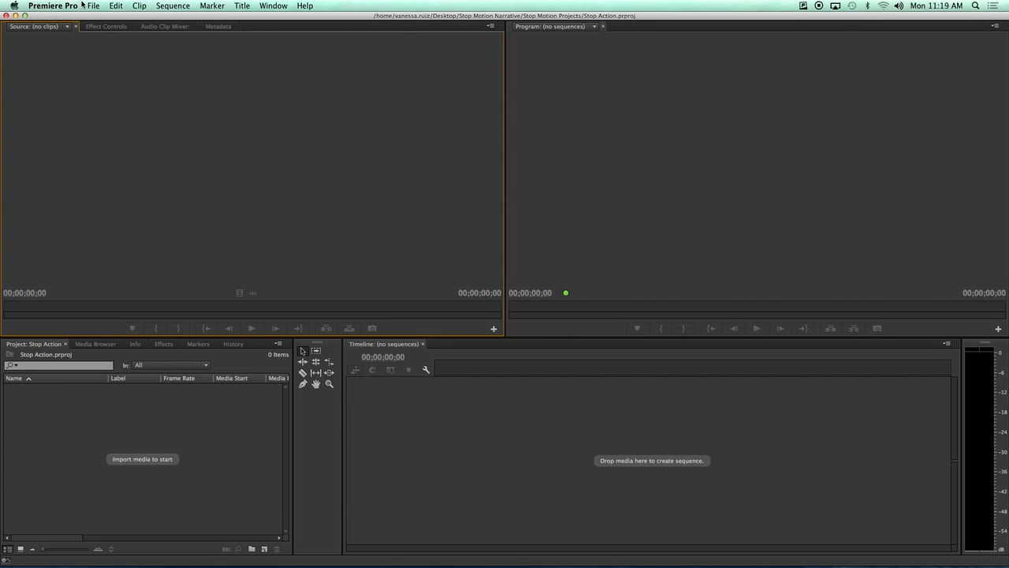
left_click(93, 7)
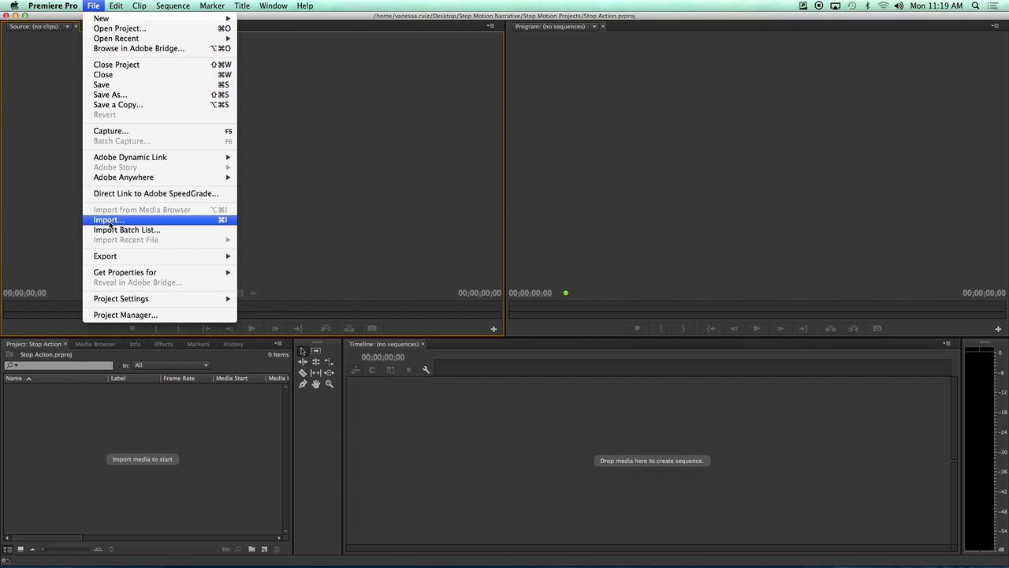
Import every _MG_ fixed JPG frame, from _MG_0001fixed.jpg onward, out of the Stop Motion Media folder.
left_click(109, 221)
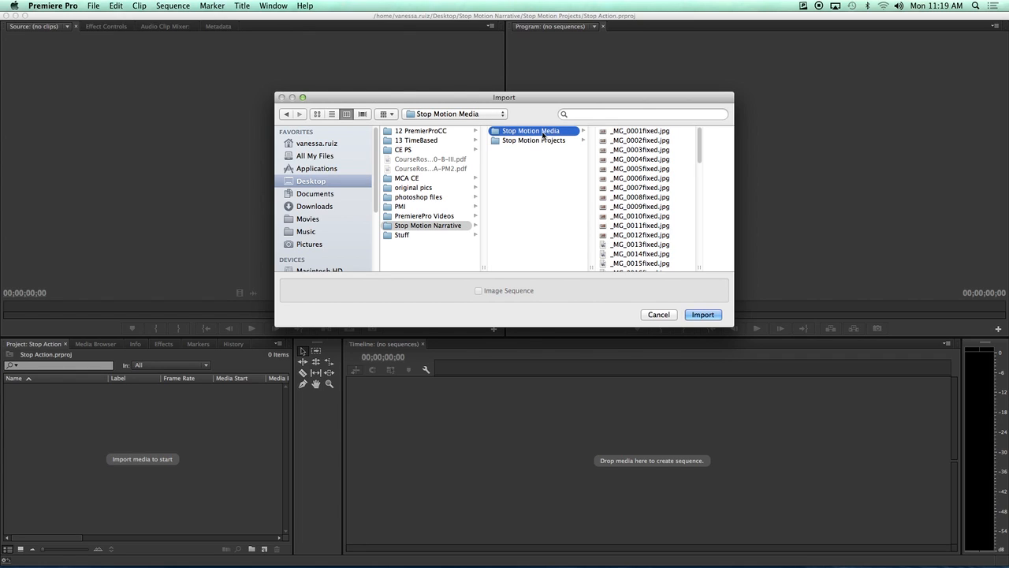
left_click(612, 133)
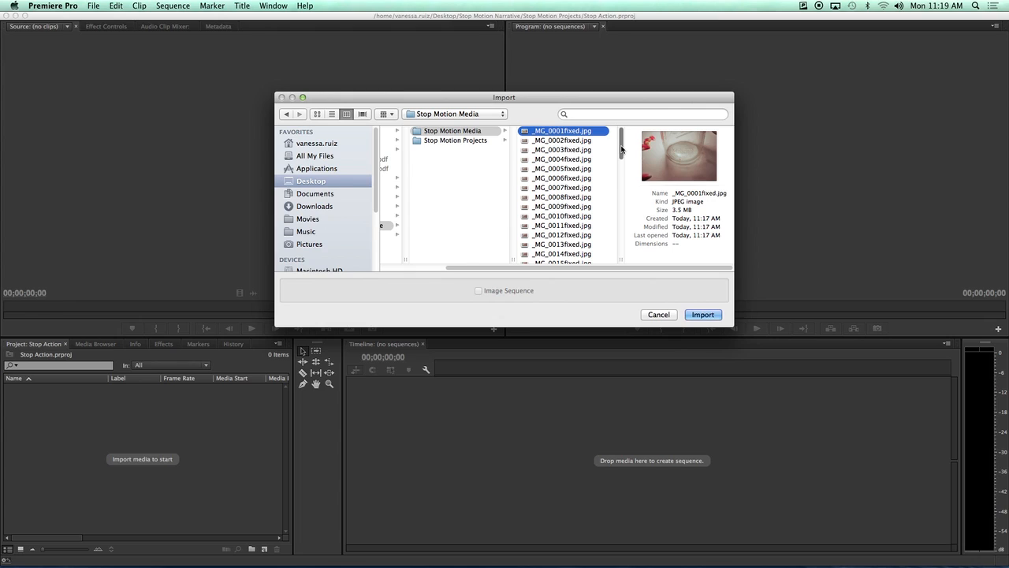
key("super+a")
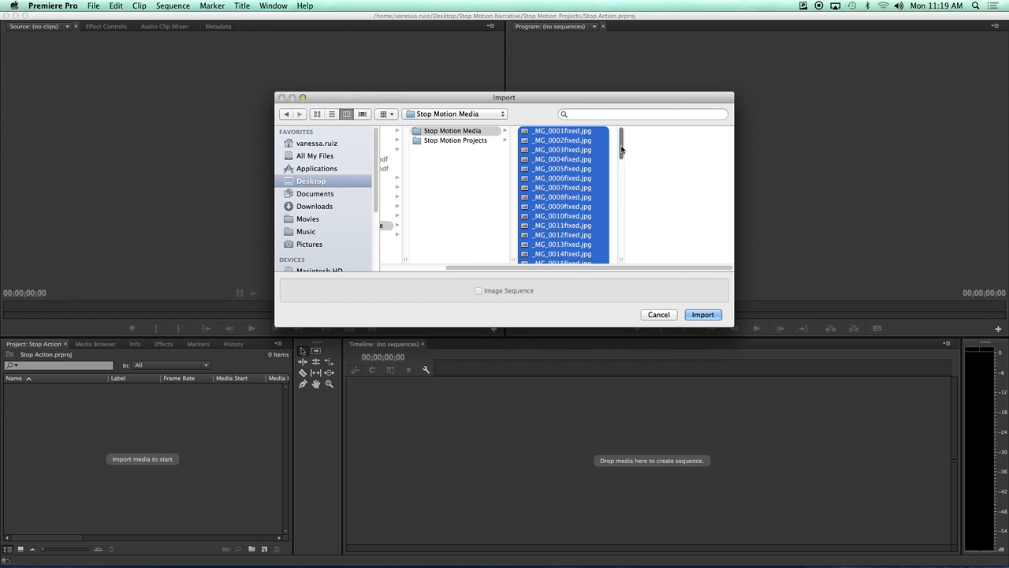
left_click(702, 315)
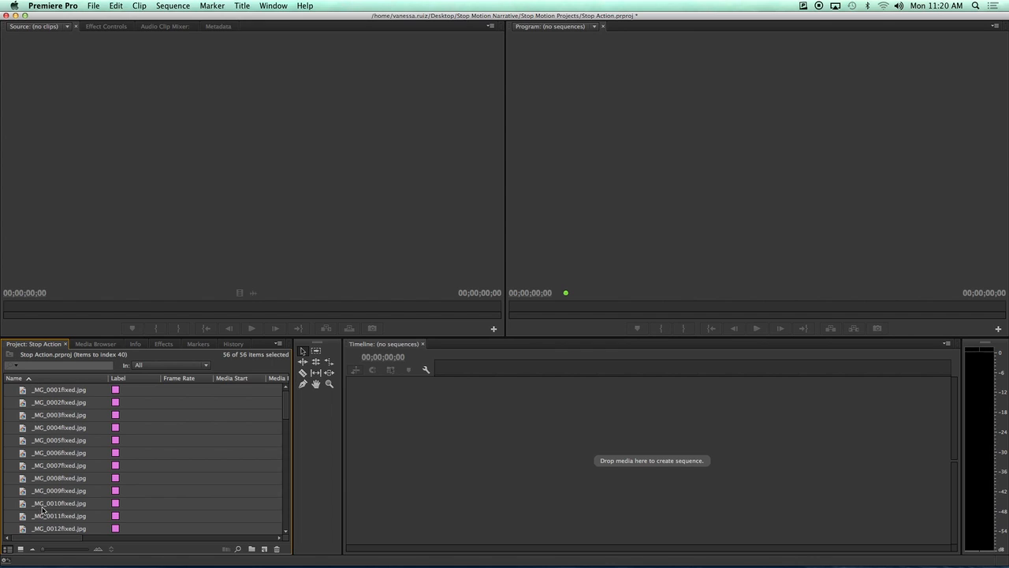
Drag _MG_0001fixed.jpg onto the empty Timeline to create a 29.97 fps sequence named after it.
mouse_move(286, 403)
left_mouse_down()
mouse_move(285, 530)
mouse_move(287, 406)
left_mouse_up()
left_click(53, 391)
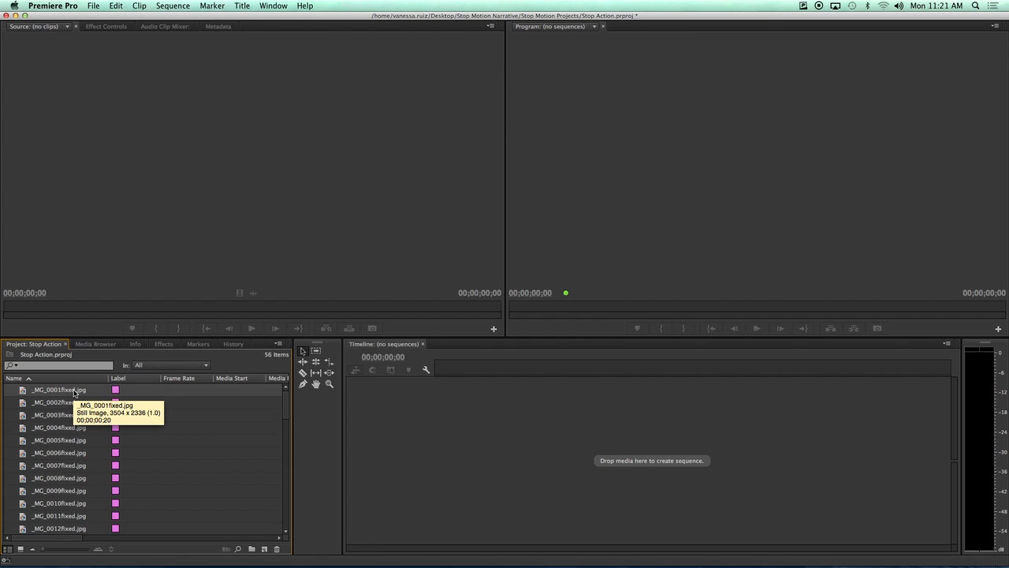
left_click_drag(75, 392, 473, 438)
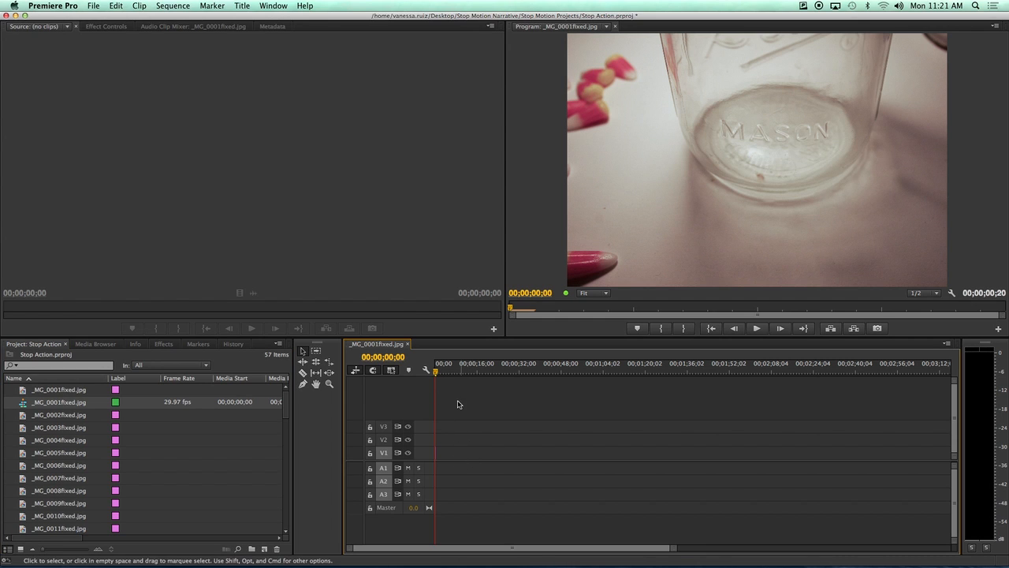
Delete the lone _MG_0001fixed.jpg clip from track V1 and begin renaming the sequence.
left_click_drag(434, 376, 472, 374)
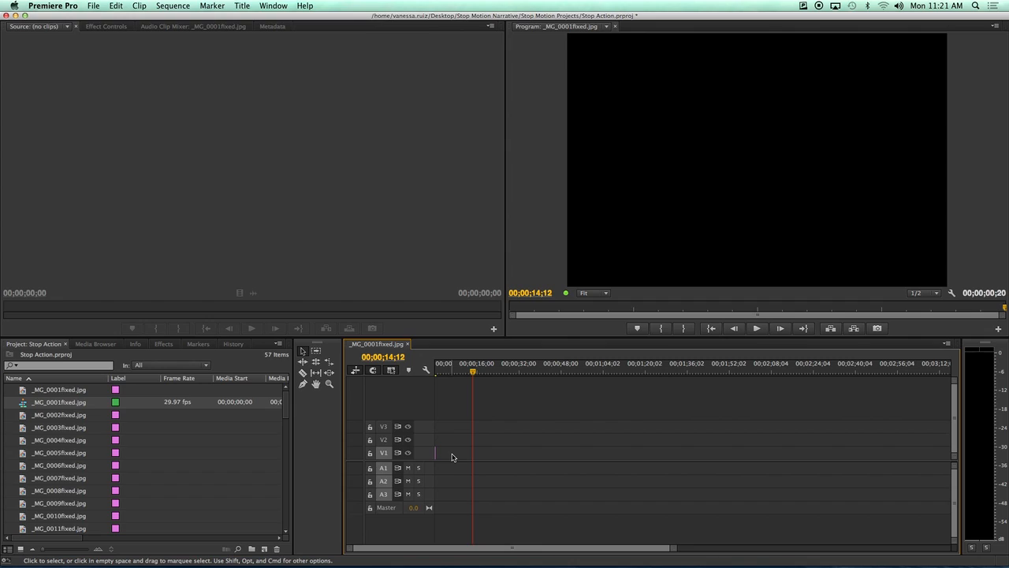
key("equal")
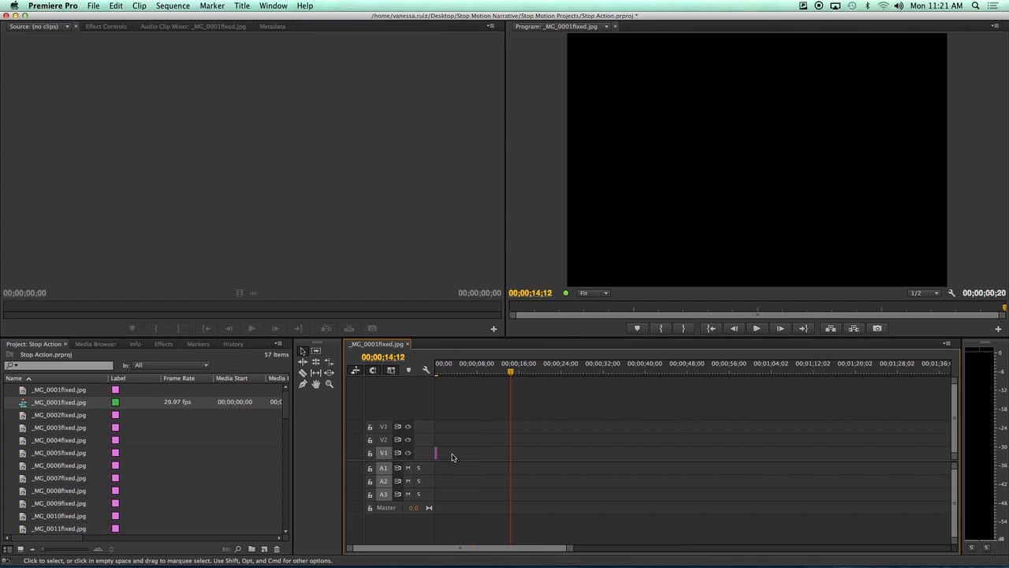
key("equal")
key("equal")
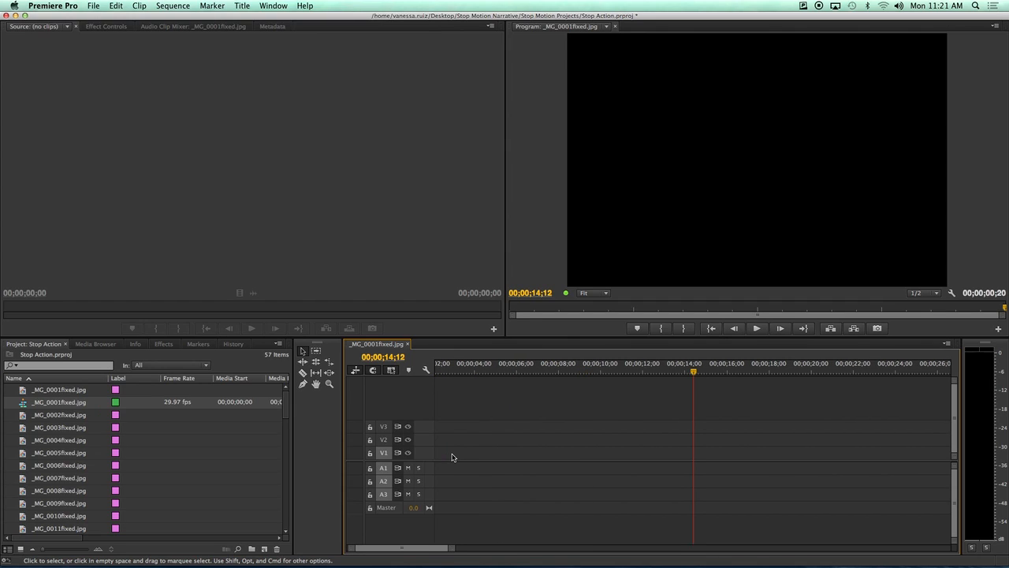
left_click_drag(448, 547, 430, 550)
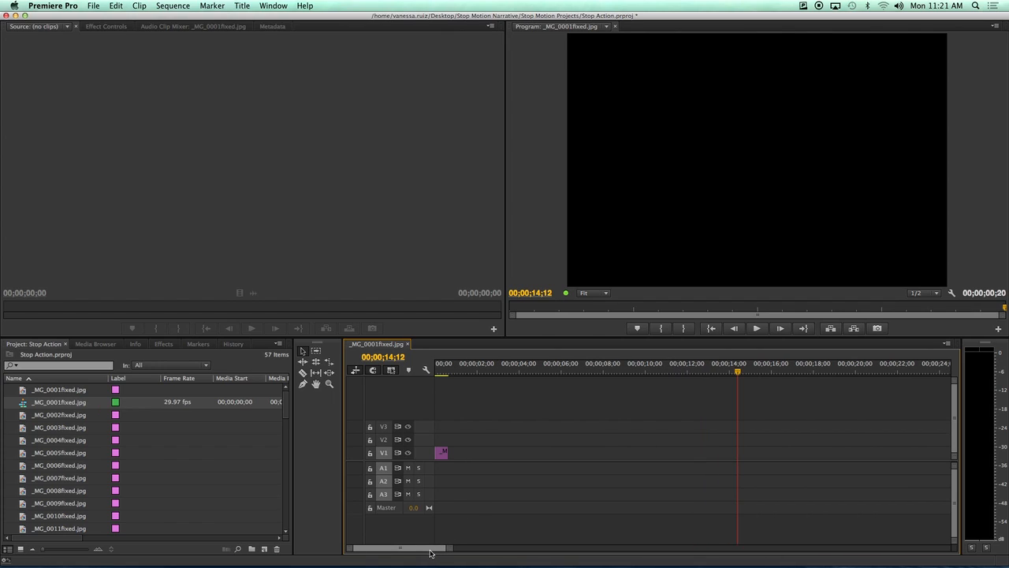
key("minus")
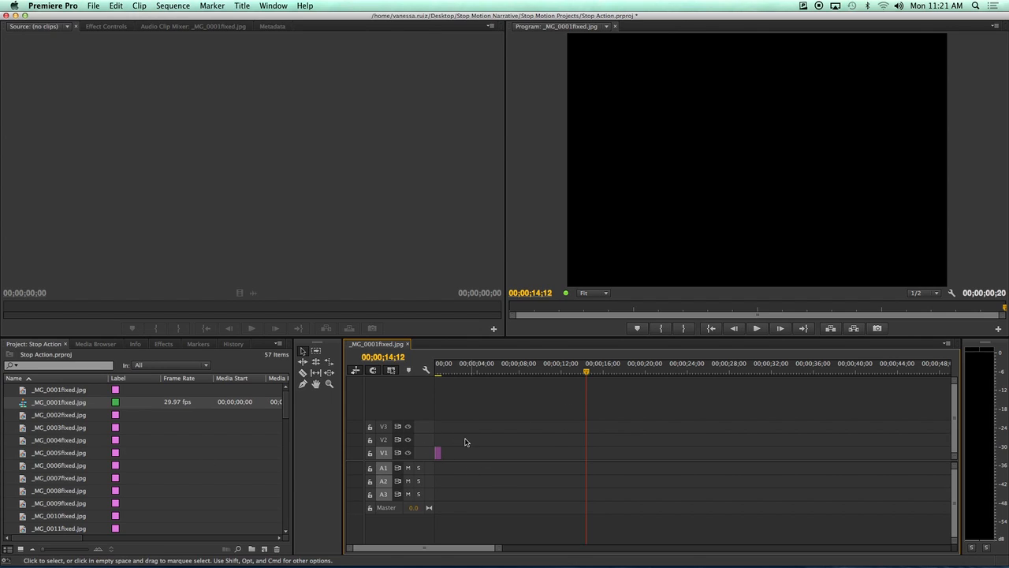
left_click(438, 455)
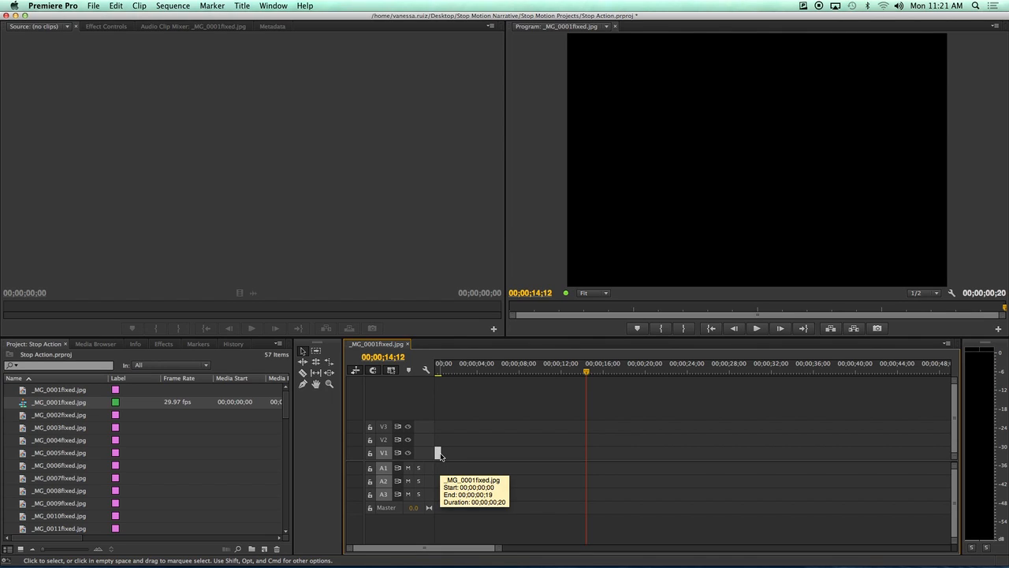
key("equal")
scroll(441, 457, "left", 2)
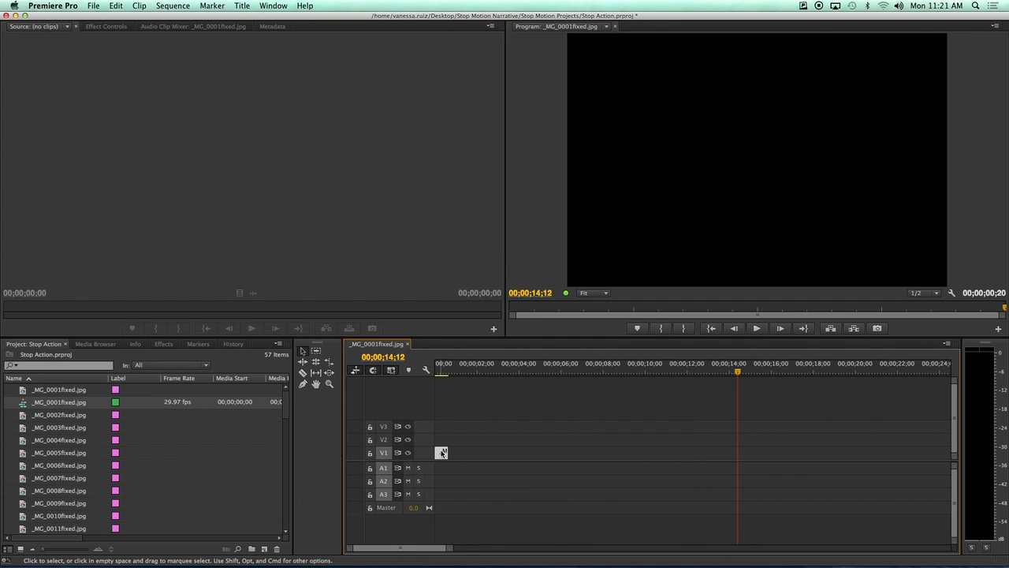
key("Delete")
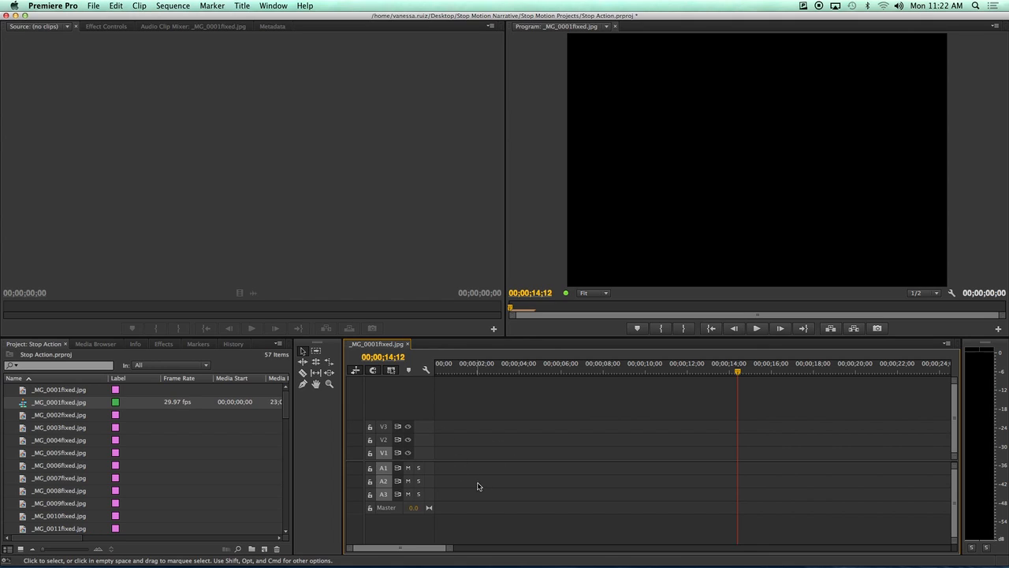
left_click(58, 404)
Rename the sequence to 'sequence'.
type("seque")
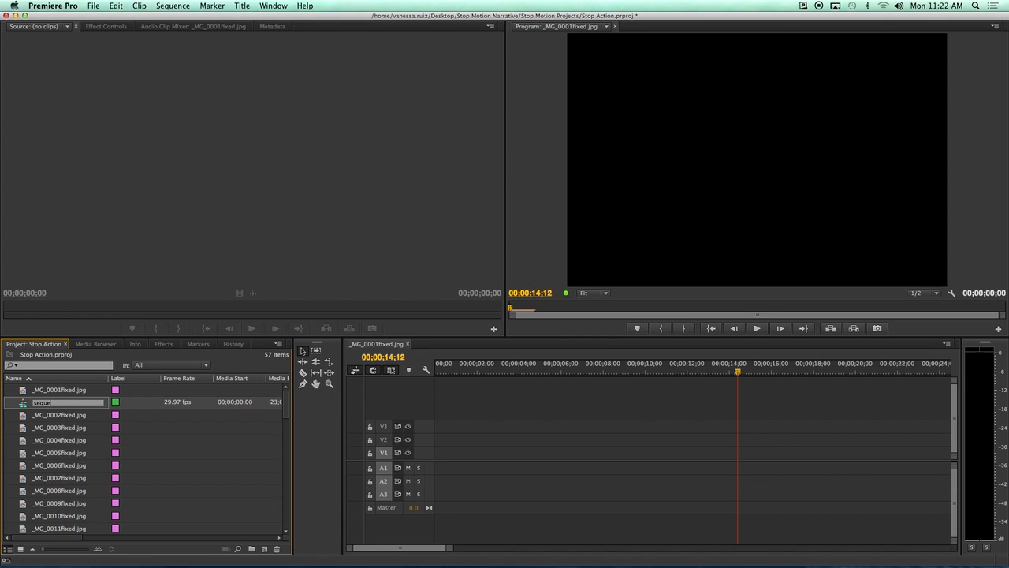
type("nce")
key("Tab")
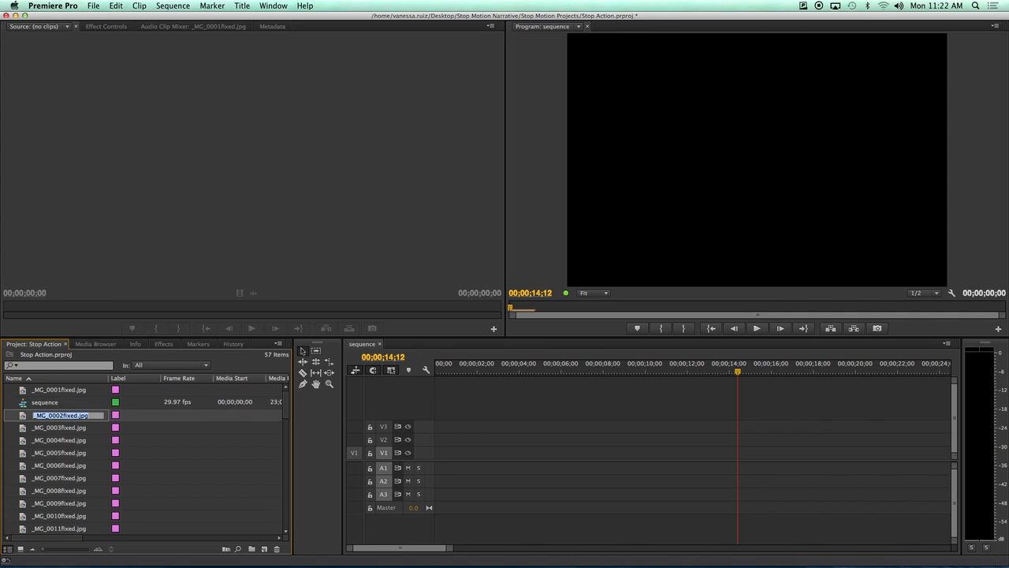
scroll(24, 422, "right", 1)
left_click(32, 403)
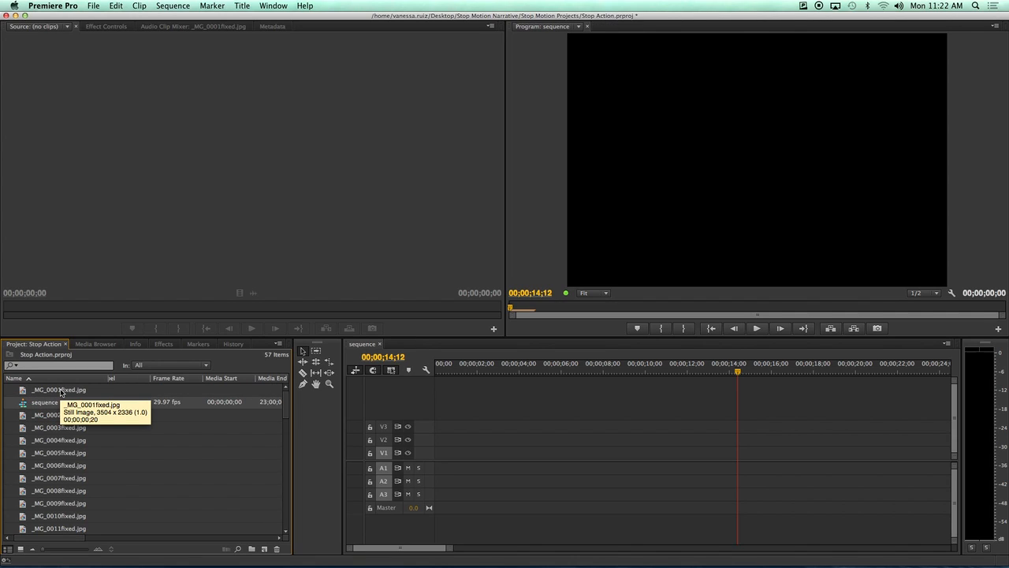
Select all 57 items in the Project panel.
left_click(61, 390)
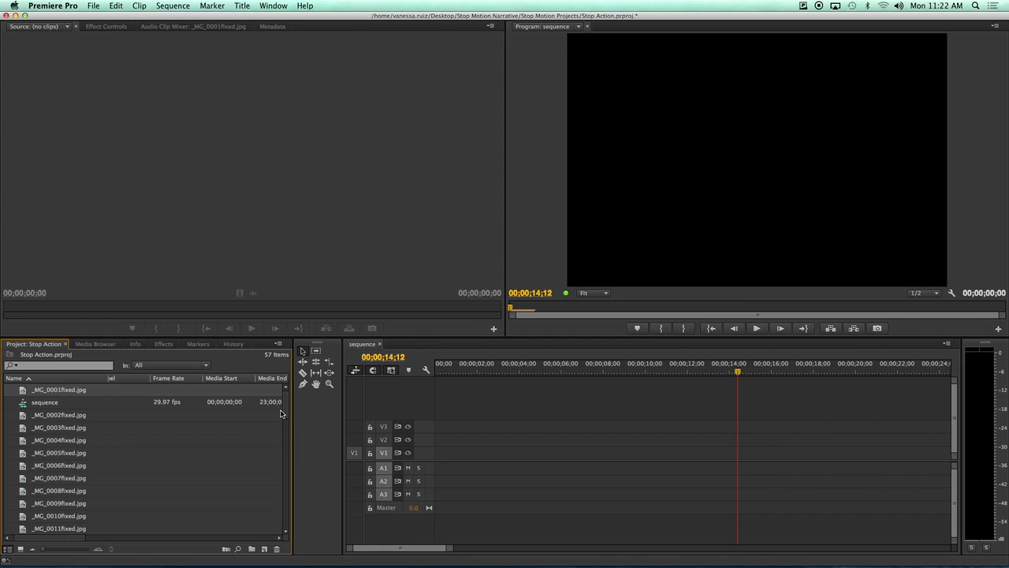
left_click_drag(285, 406, 291, 528)
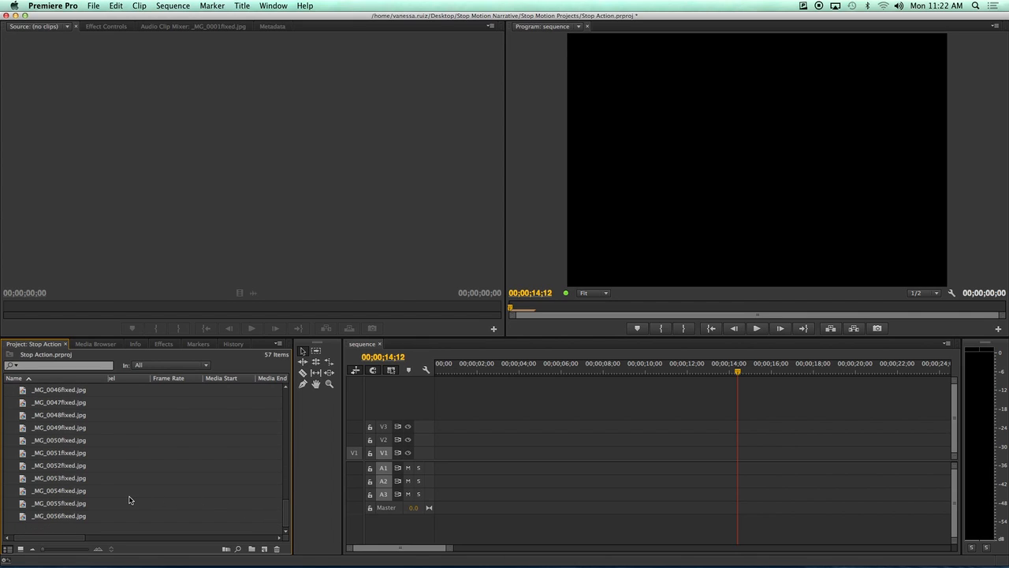
key("super+a")
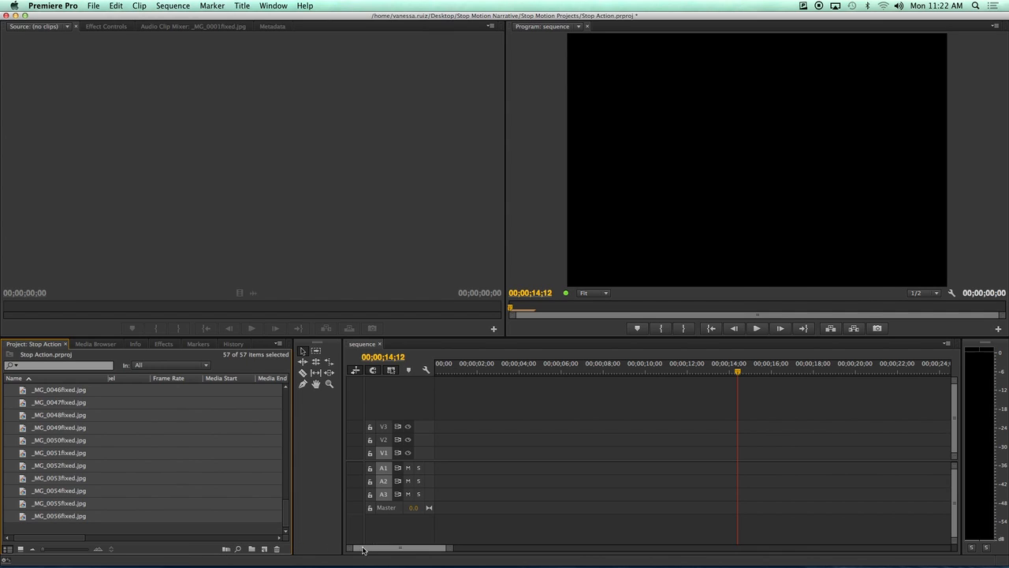
Park the timeline playhead at about 00;00;05;00 in the empty sequence.
left_click(414, 549)
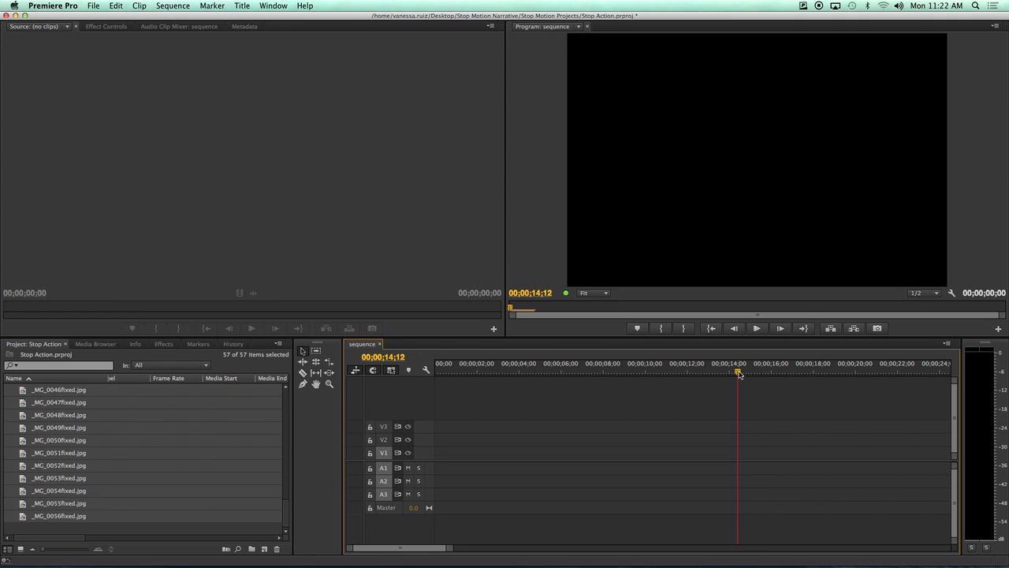
left_click_drag(738, 373, 533, 373)
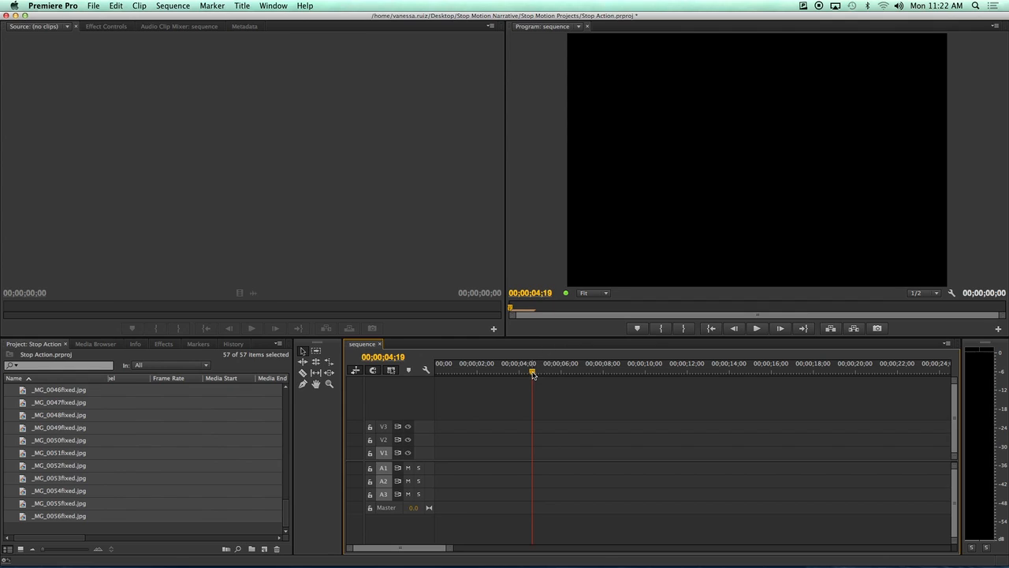
left_click_drag(532, 373, 540, 376)
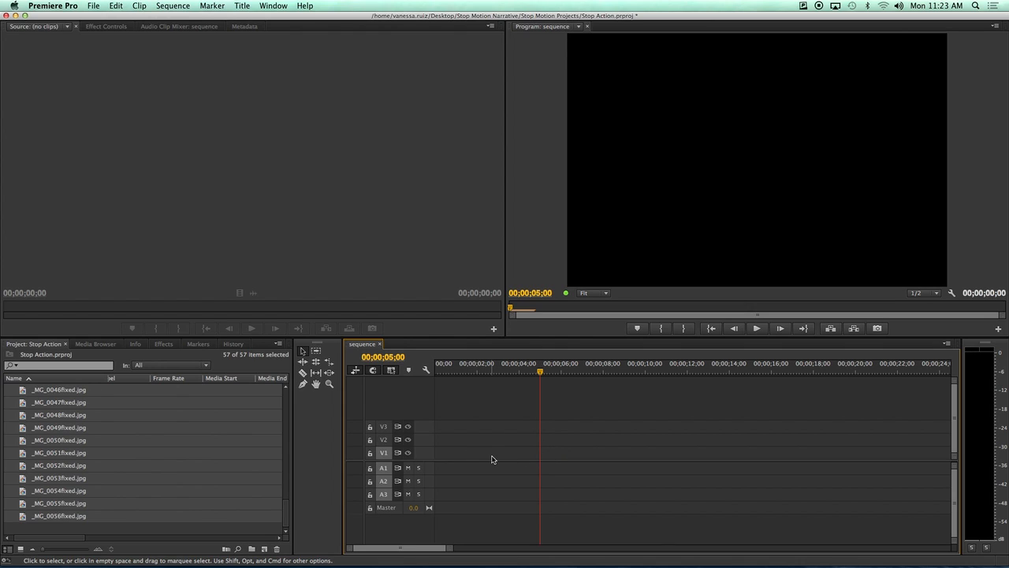
Automate the stills to the sequence in Sort Order, placed sequentially at 15 frames each.
left_click(226, 550)
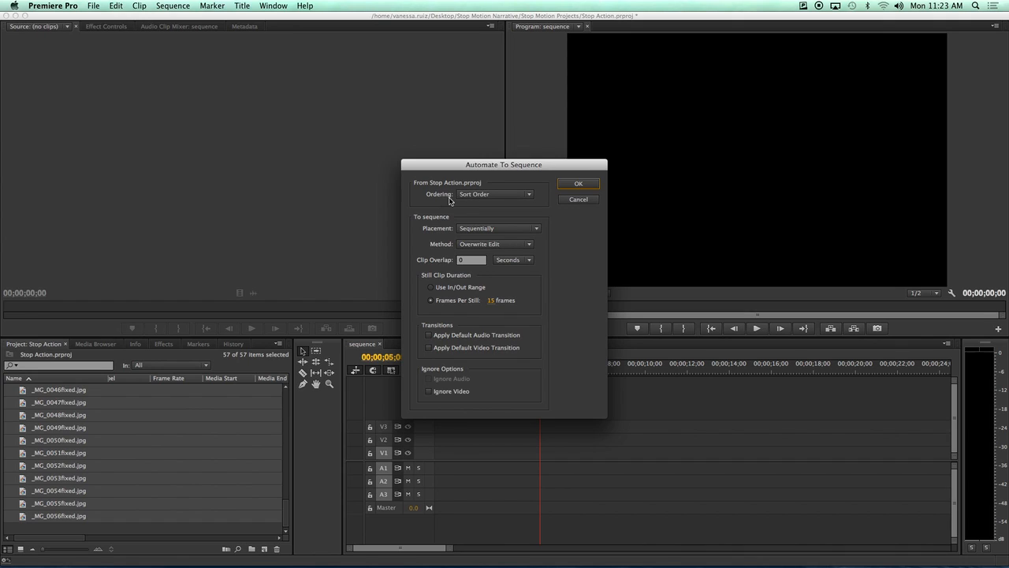
left_click(479, 195)
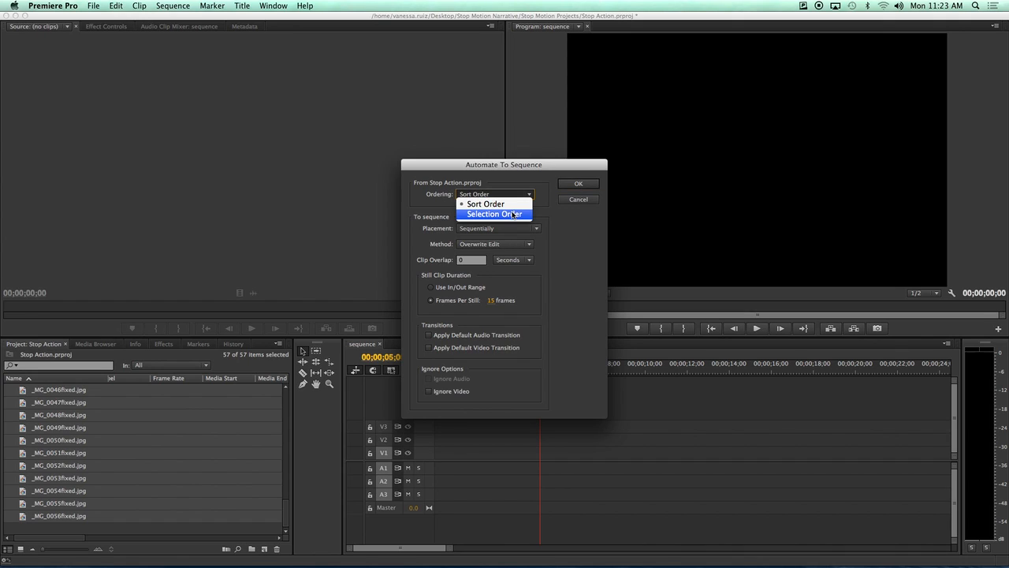
left_click(493, 215)
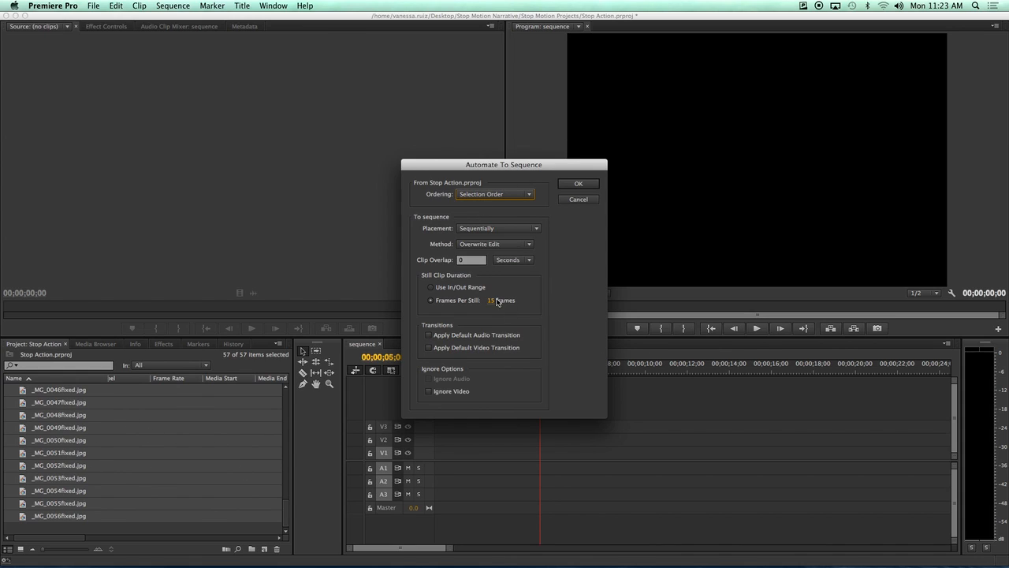
left_click(479, 197)
left_click(479, 204)
left_click(579, 184)
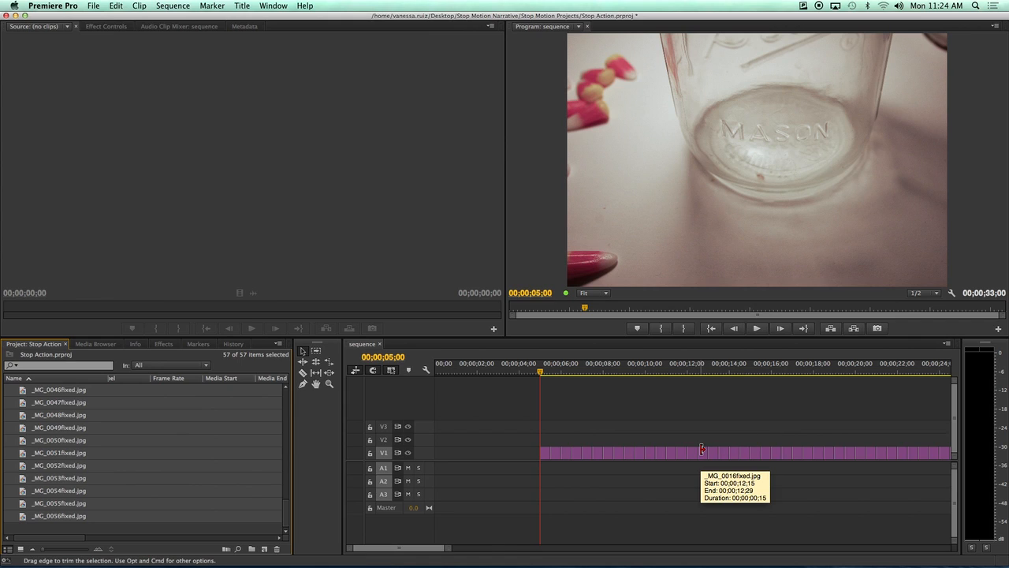
key("minus")
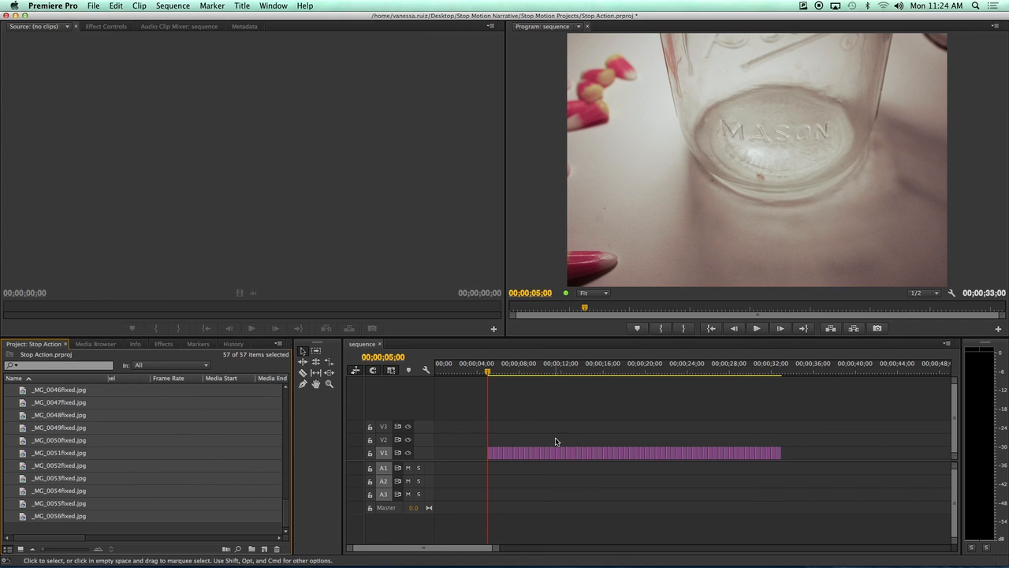
key("minus")
key("minus")
key("equal")
key("equal")
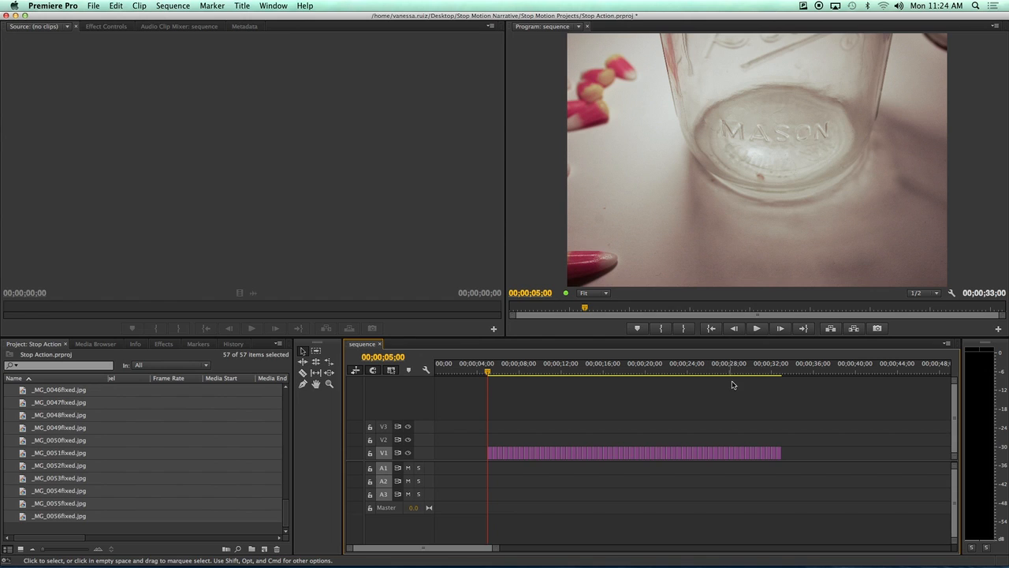
left_click(757, 328)
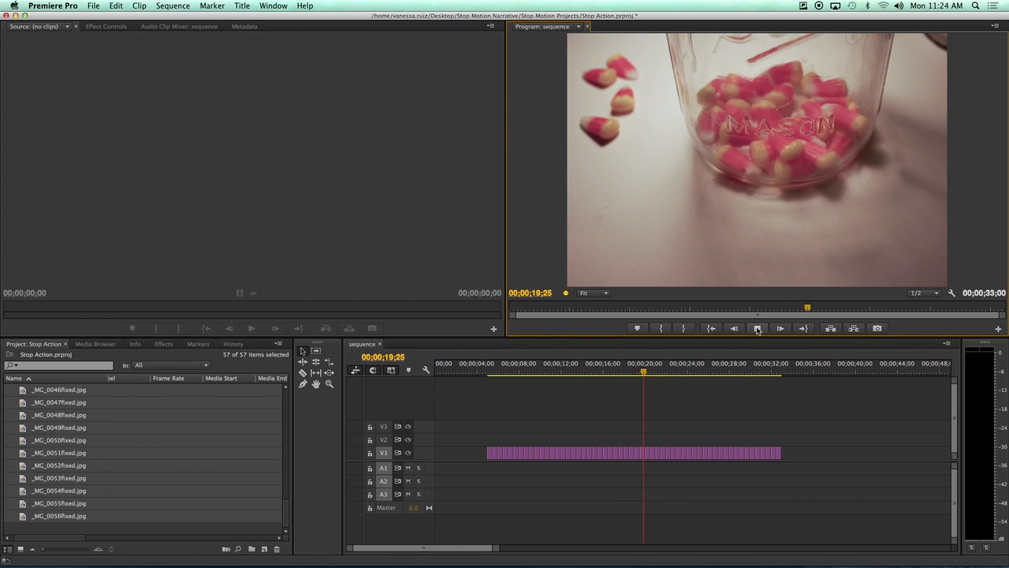
left_click(756, 329)
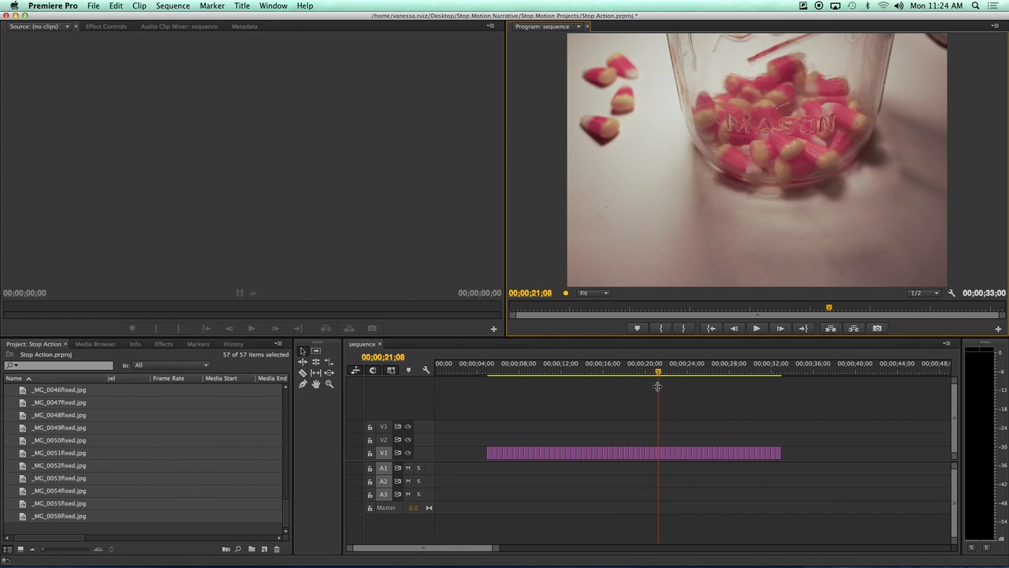
left_click_drag(658, 373, 487, 371)
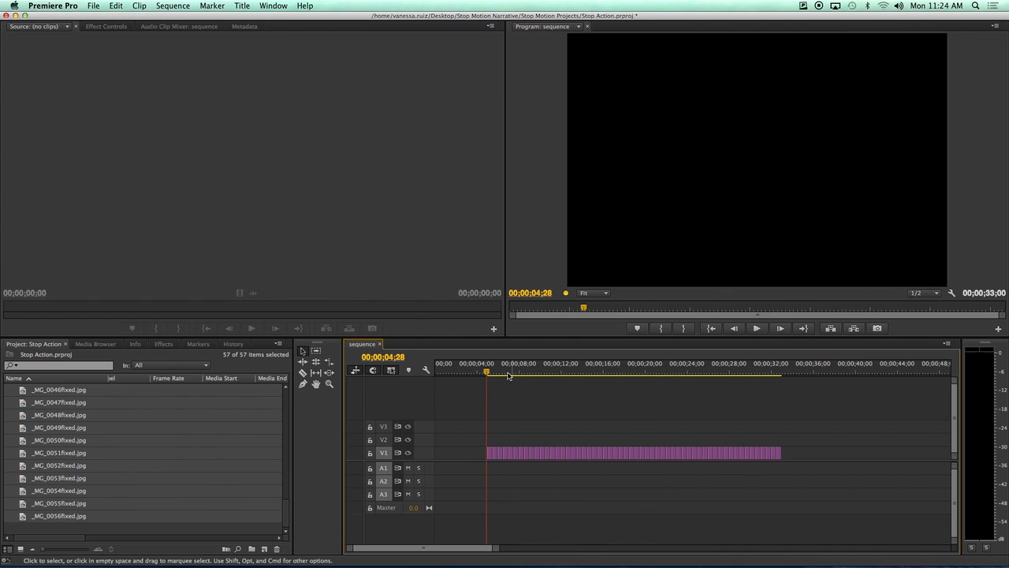
Render In to Out previews for the entire sequence.
left_click(169, 7)
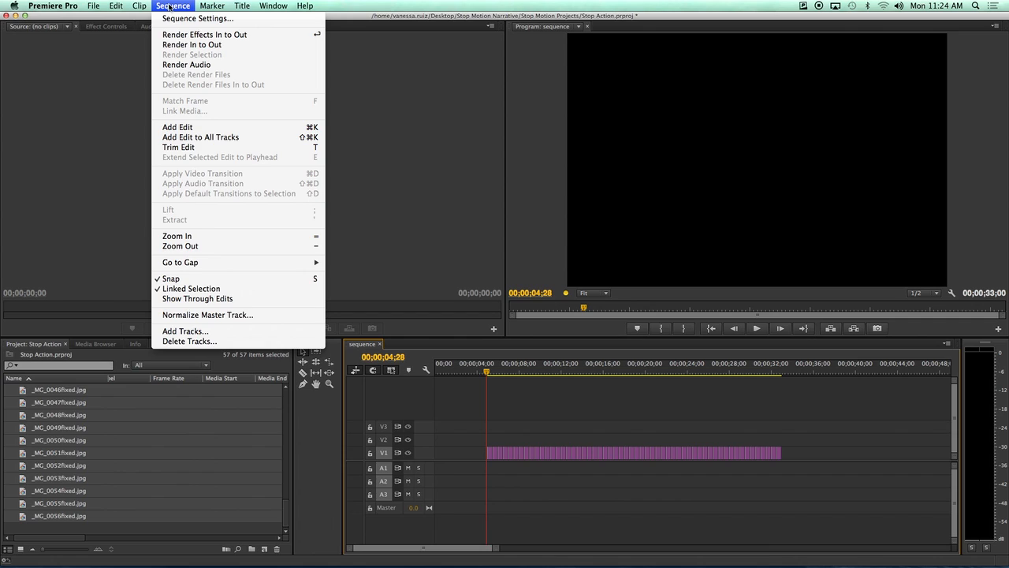
left_click(200, 46)
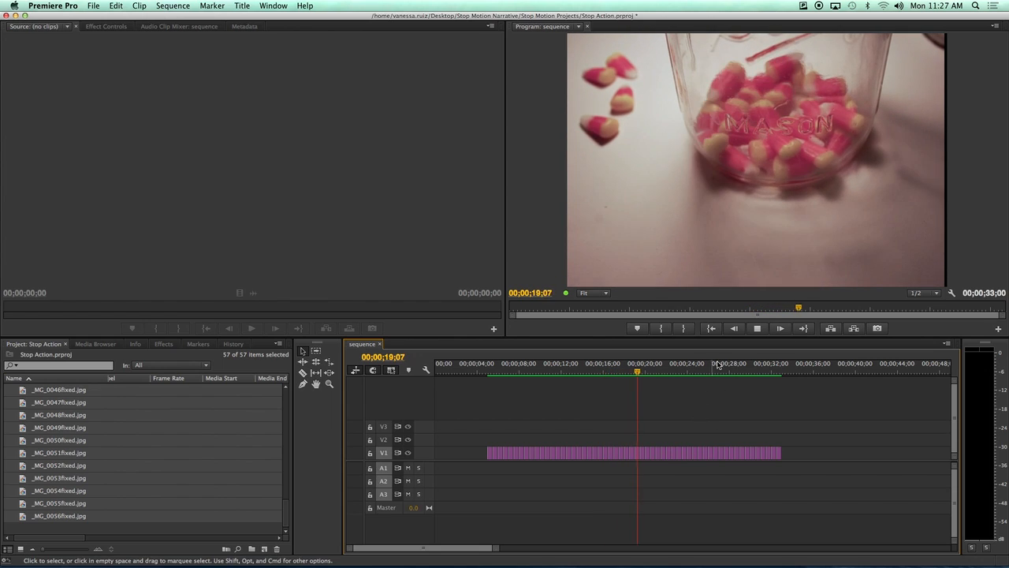
left_click(757, 330)
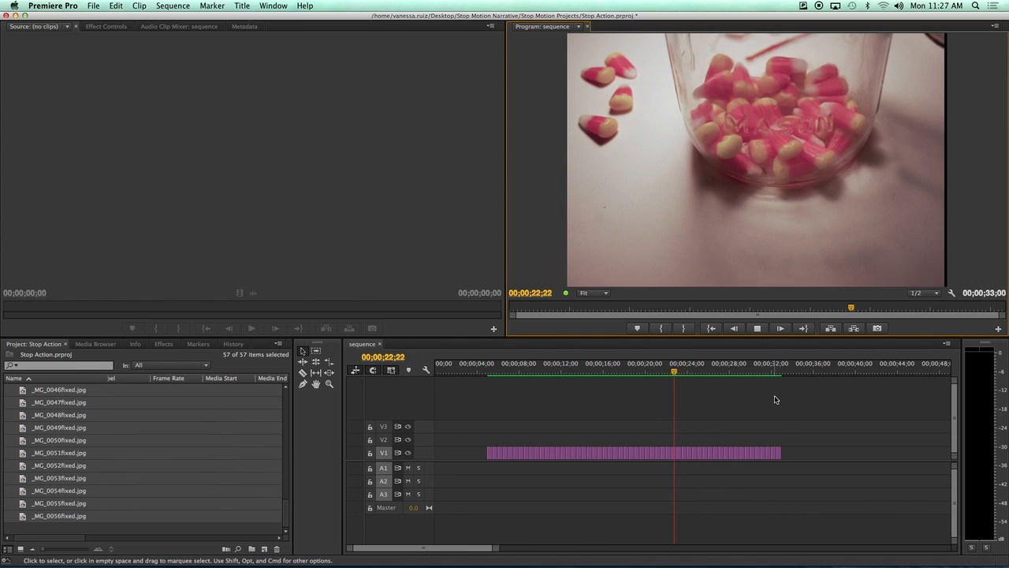
key("space")
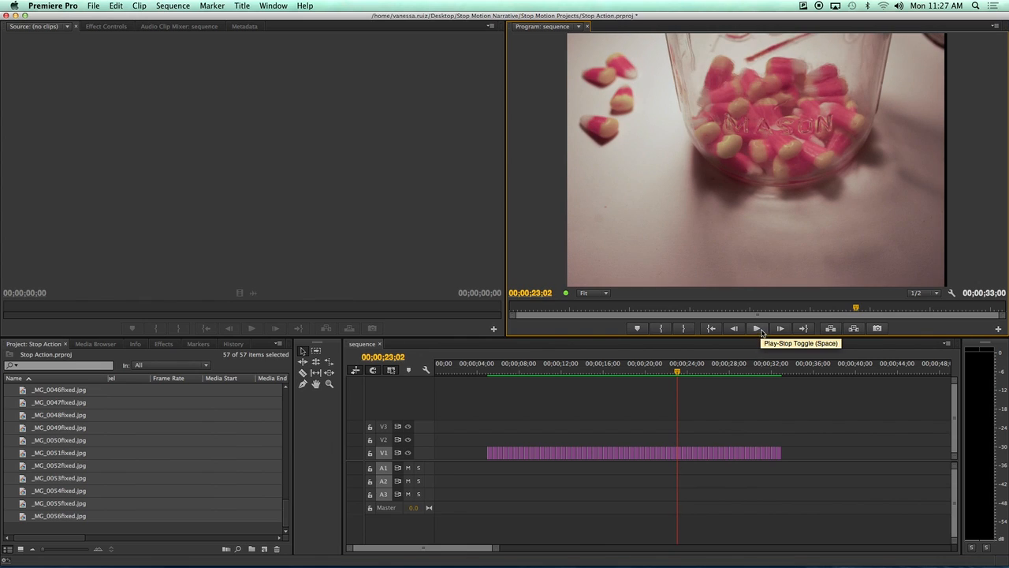
left_click_drag(678, 372, 435, 394)
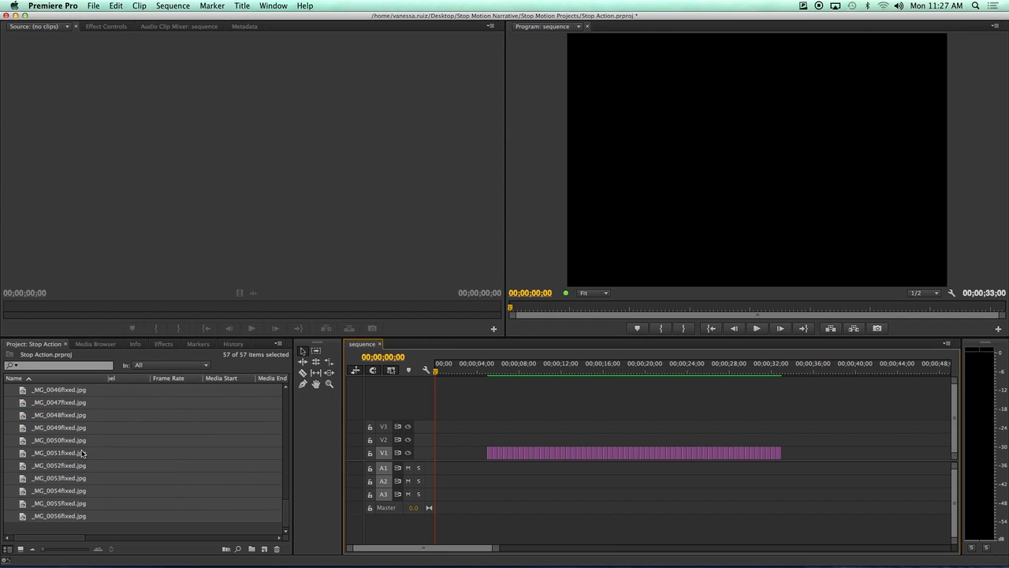
Load _MG_0056fixed.jpg, then _MG_0004fixed.jpg, into the Source monitor.
left_click_drag(287, 511, 286, 388)
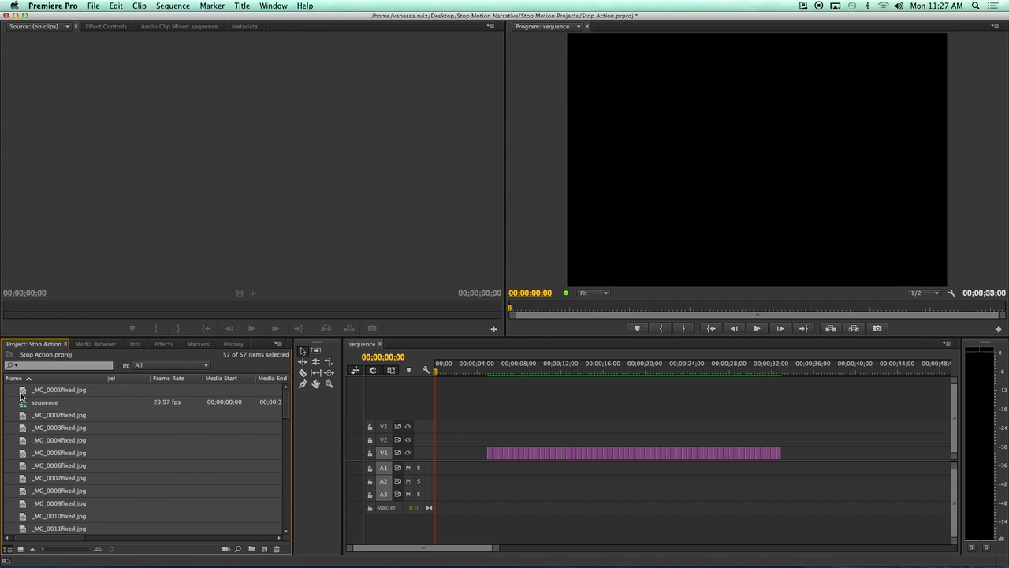
left_click_drag(147, 201, 192, 149)
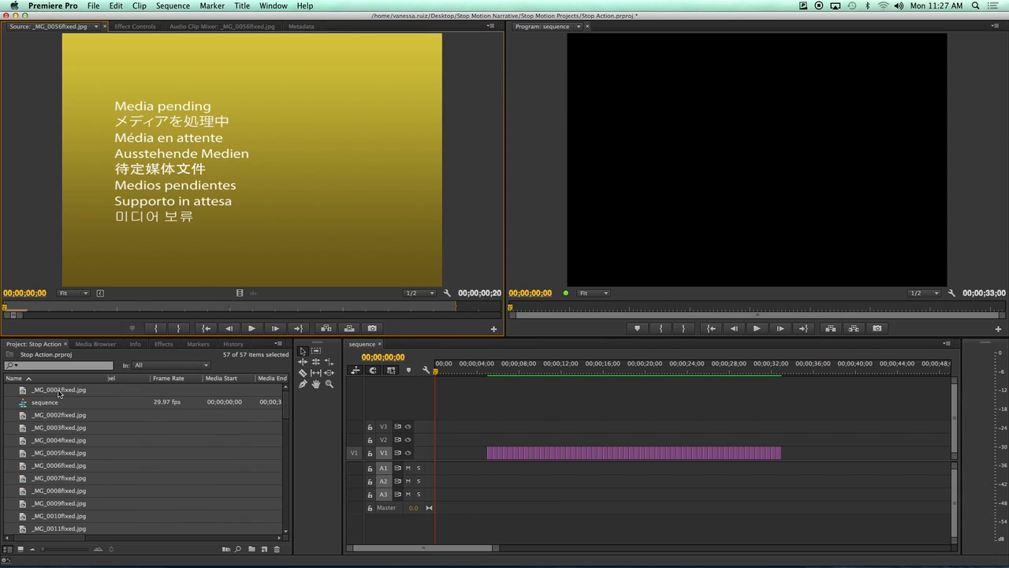
left_click(57, 391)
left_click(164, 260)
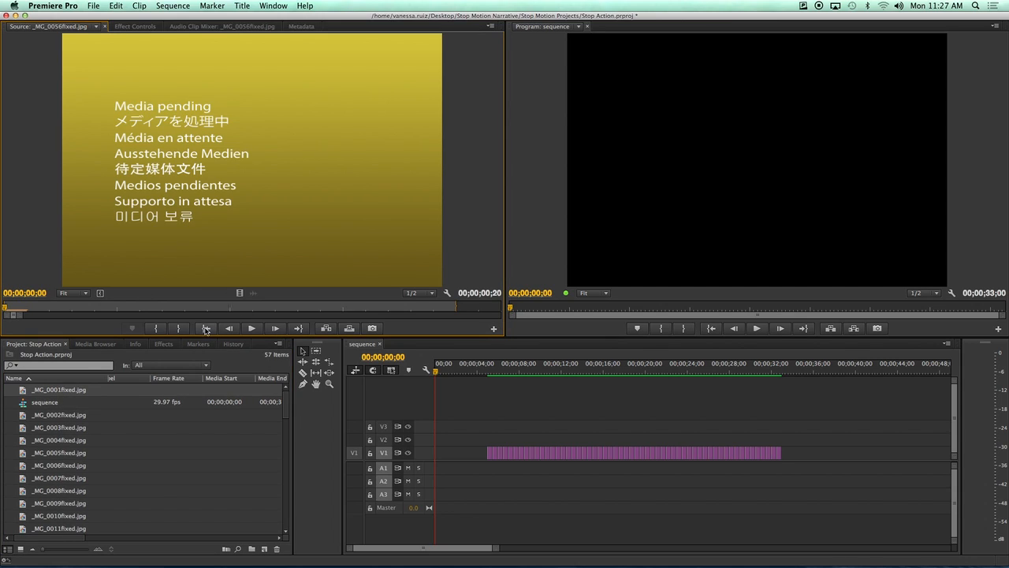
left_click(70, 445)
left_click_drag(63, 438, 155, 224)
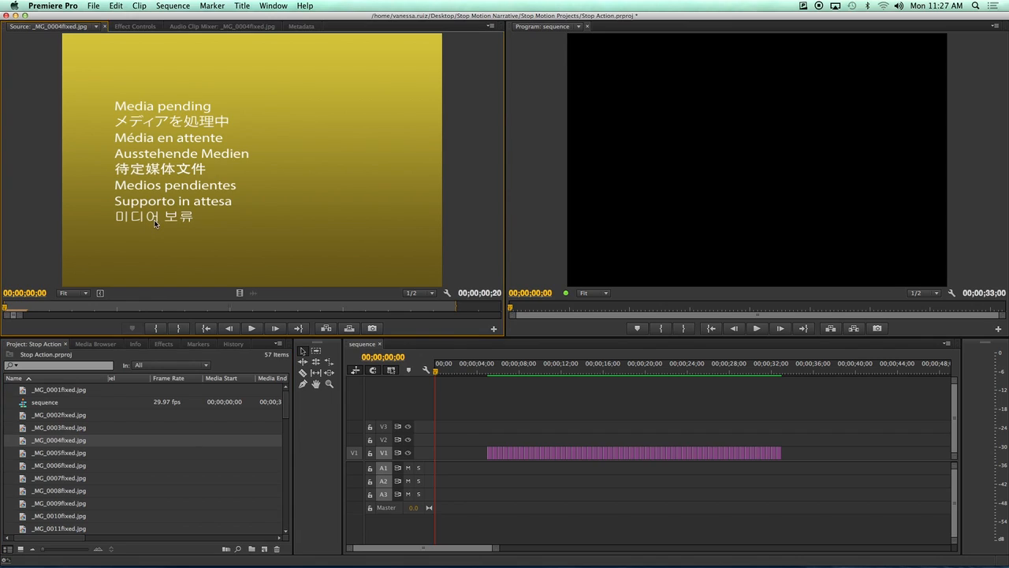
Leave _MG_0003fixed.jpg's name unchanged and scrub the sequence's first frames.
left_click(172, 430)
left_click(71, 428)
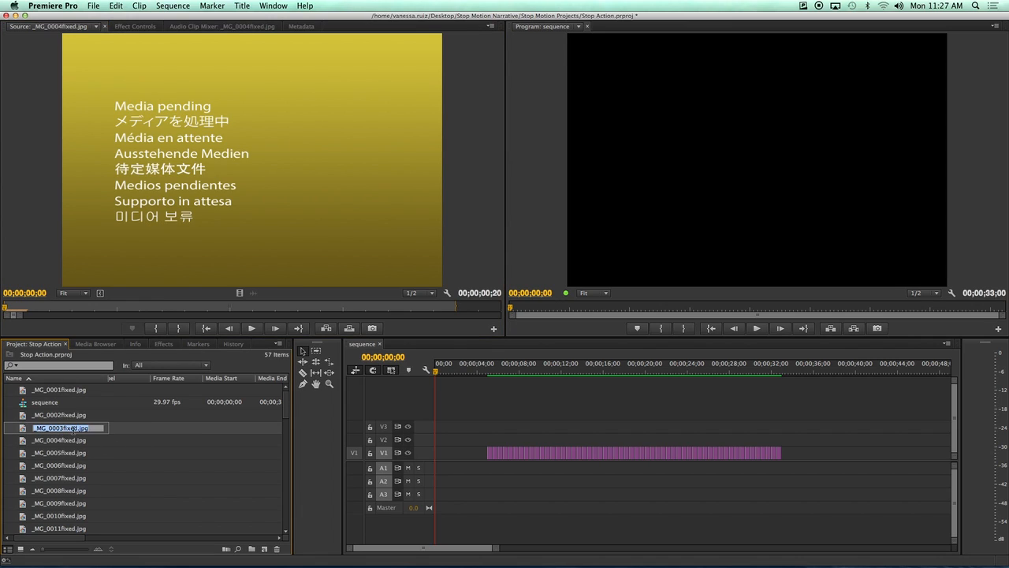
left_click(23, 433)
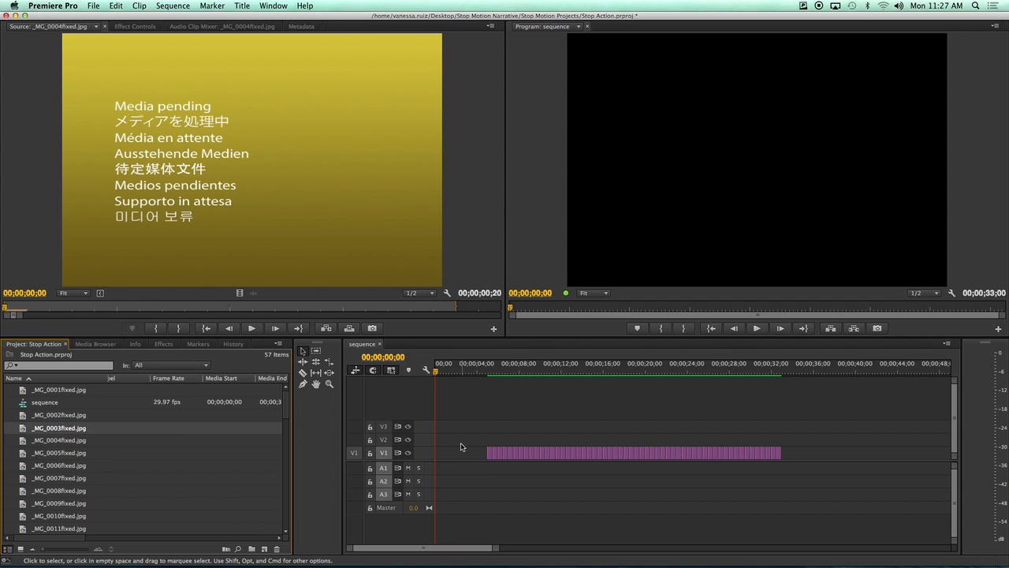
mouse_move(438, 372)
left_mouse_down()
mouse_move(451, 374)
mouse_move(435, 374)
left_mouse_up()
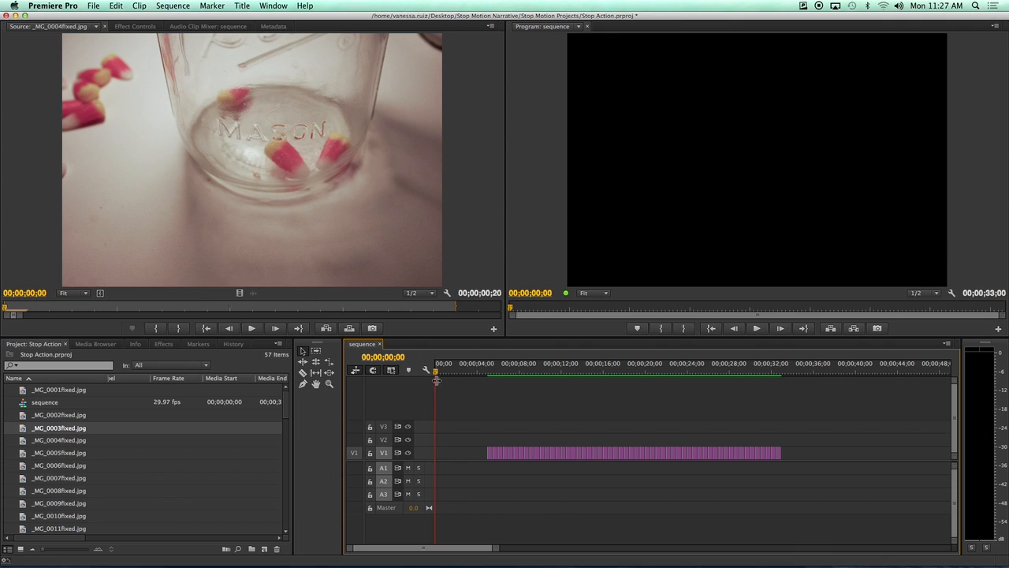
mouse_move(435, 374)
left_mouse_down()
mouse_move(470, 373)
mouse_move(433, 377)
left_mouse_up()
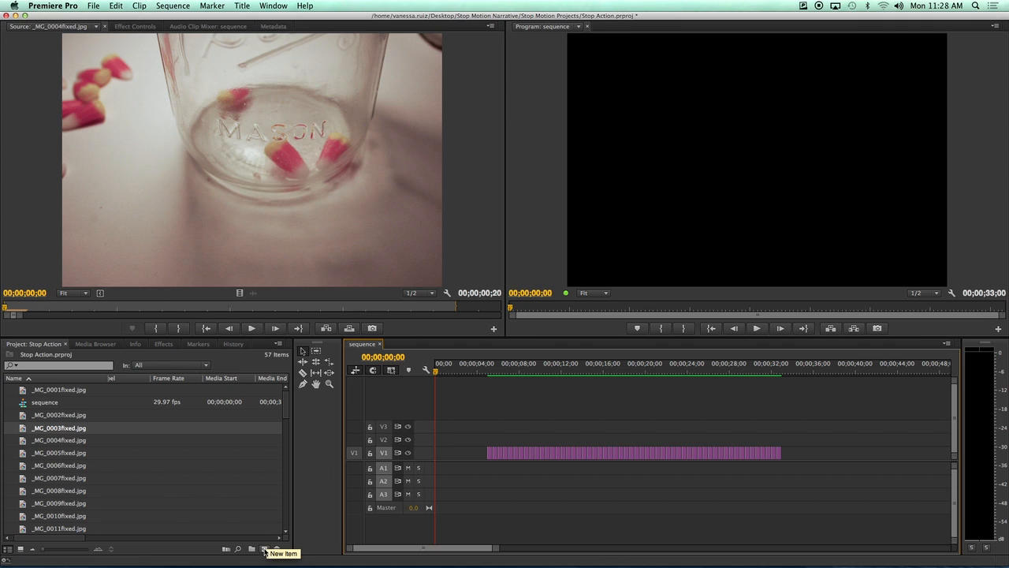
Create a new title named 'Opening' from the New Item menu.
left_click(265, 550)
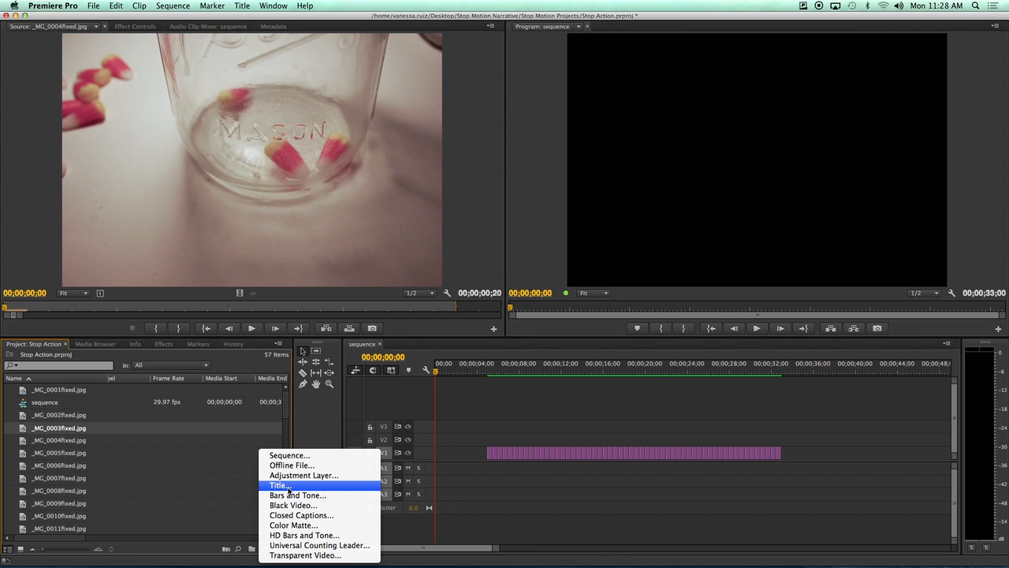
left_click(281, 485)
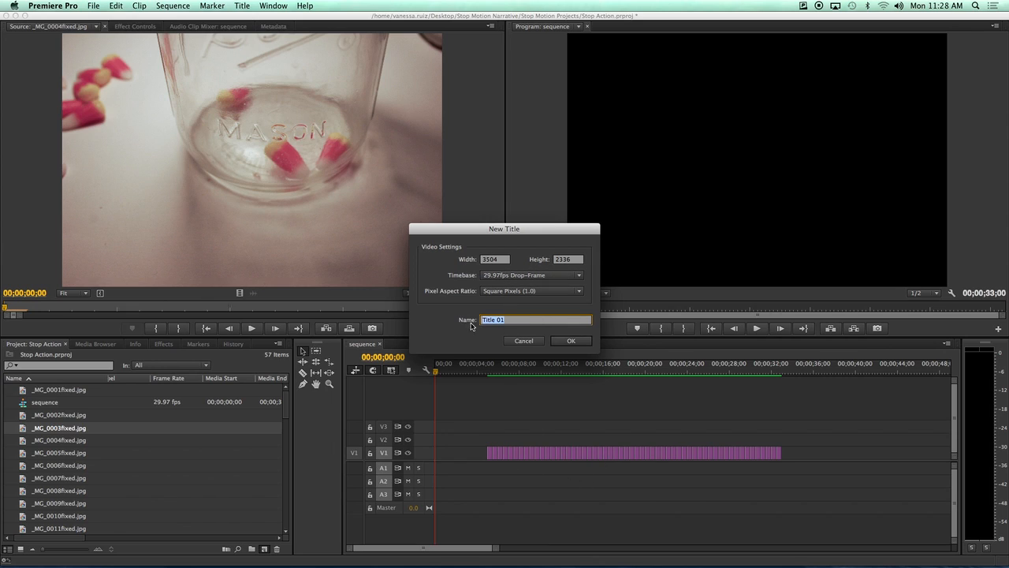
type("Opening")
left_click(571, 341)
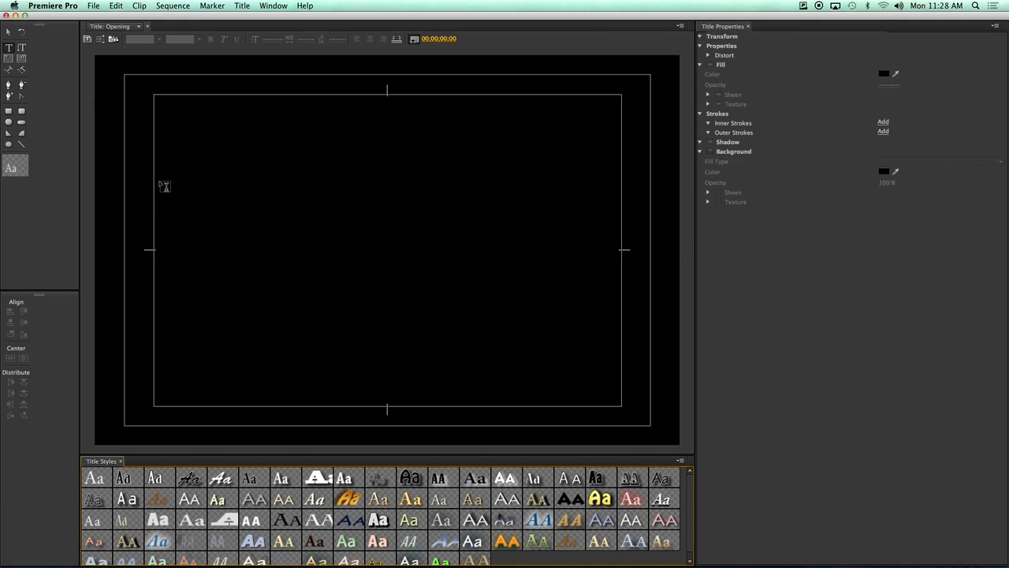
Type 'Candy Corn' in a wide text box across the title's upper area, then select it.
left_click(10, 51)
left_click_drag(156, 168, 621, 237)
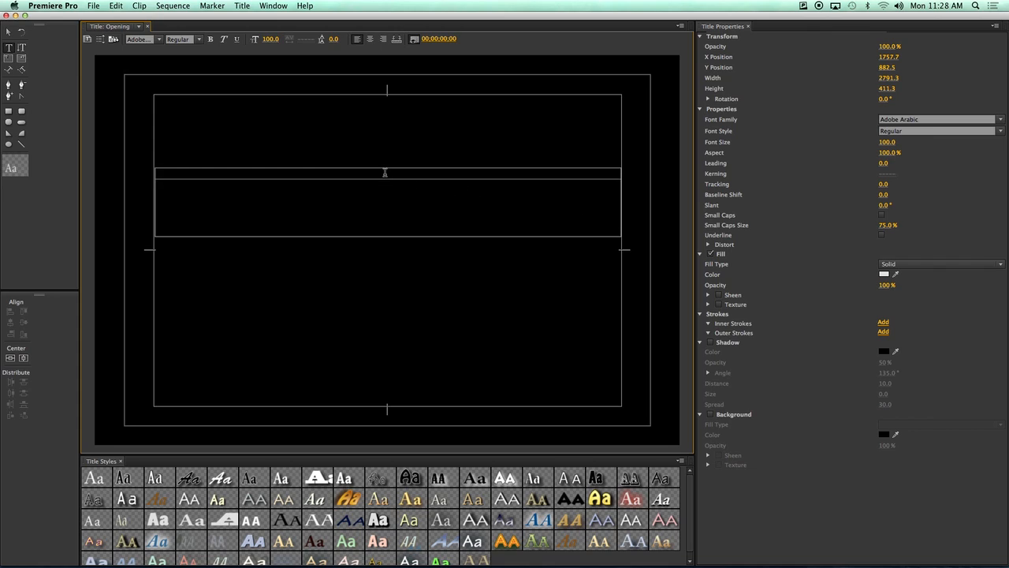
type("Candy Corn")
left_click_drag(233, 176, 152, 175)
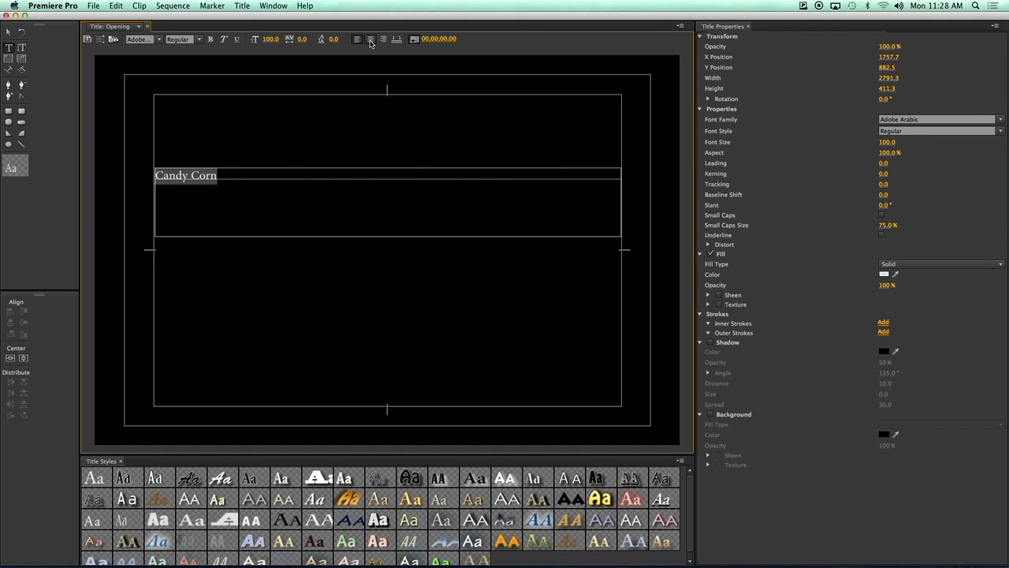
Centre the Candy Corn text in its box and set its font size to 150.
left_click(370, 39)
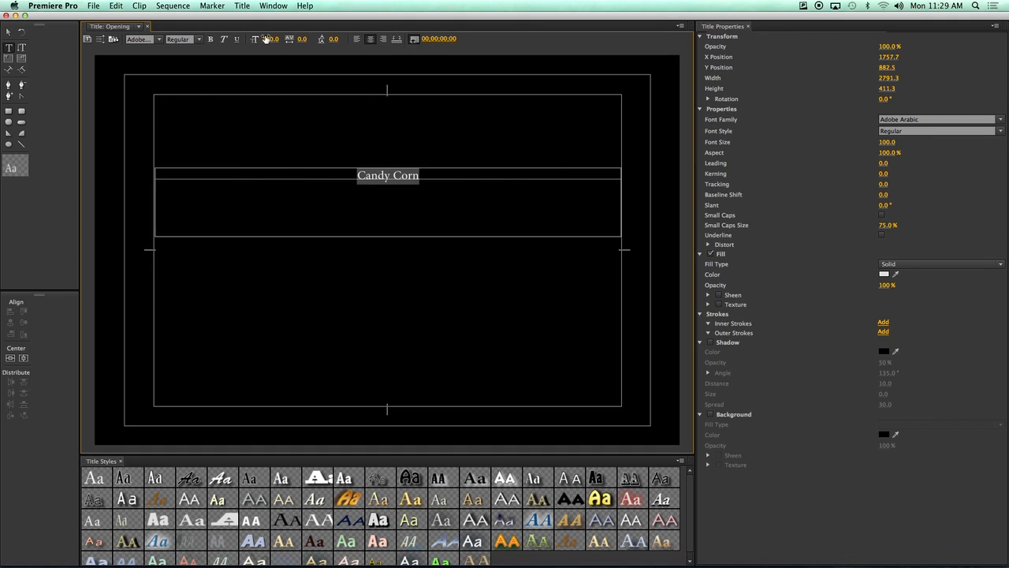
left_click_drag(270, 39, 298, 38)
left_click(271, 39)
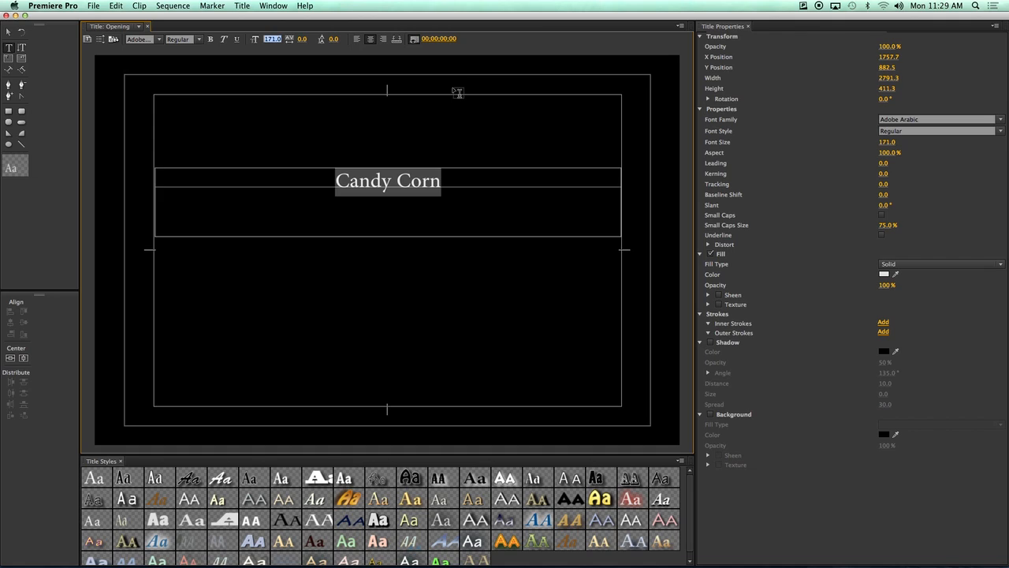
type("150")
key("Return")
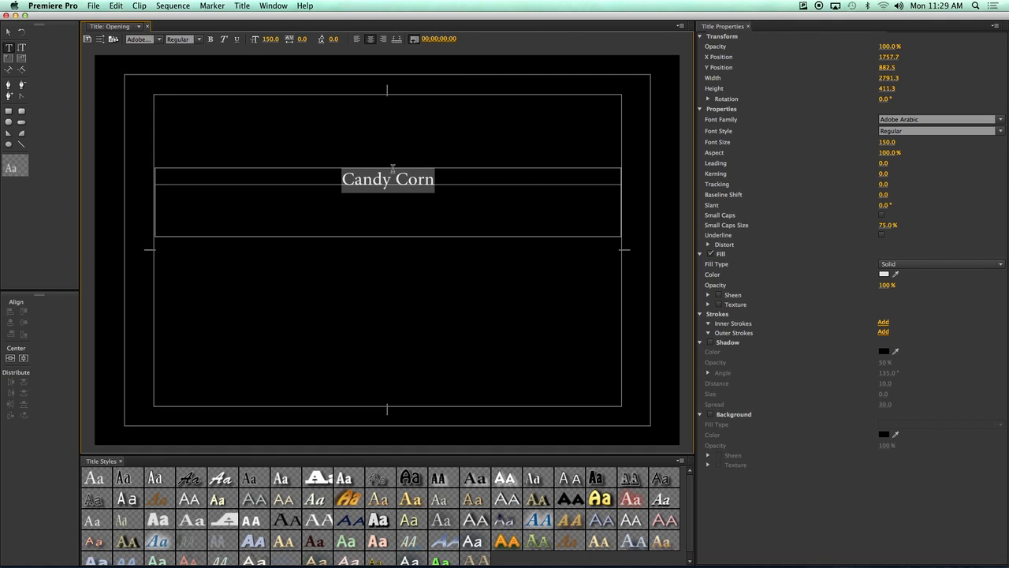
left_click(160, 39)
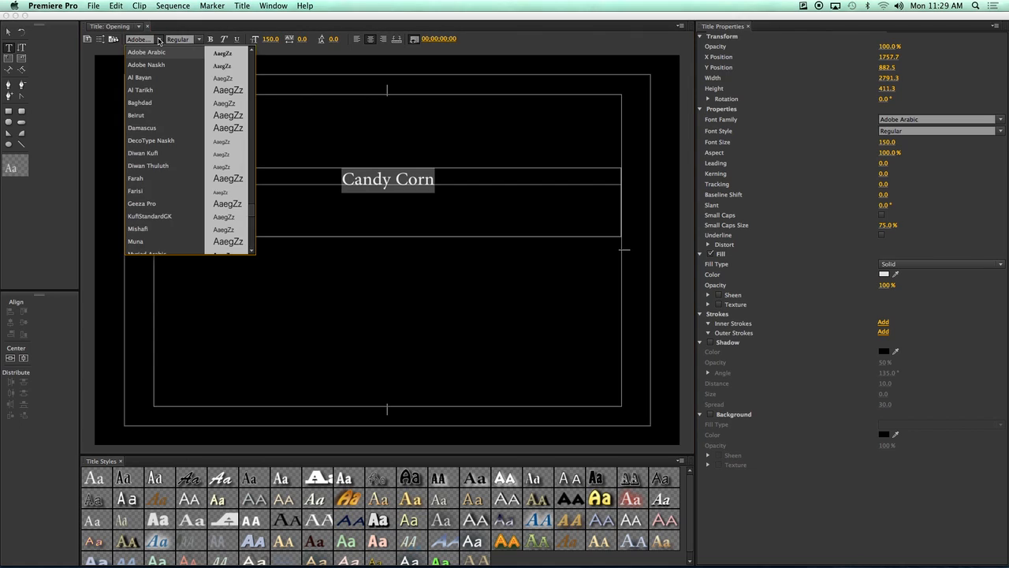
left_click(199, 39)
left_click(199, 39)
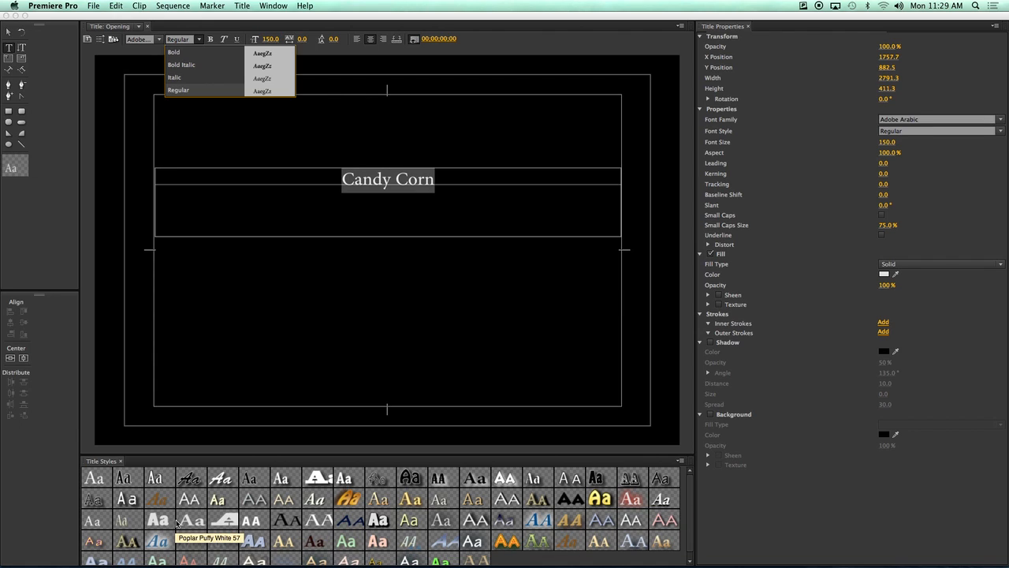
left_click(94, 477)
left_click(95, 477)
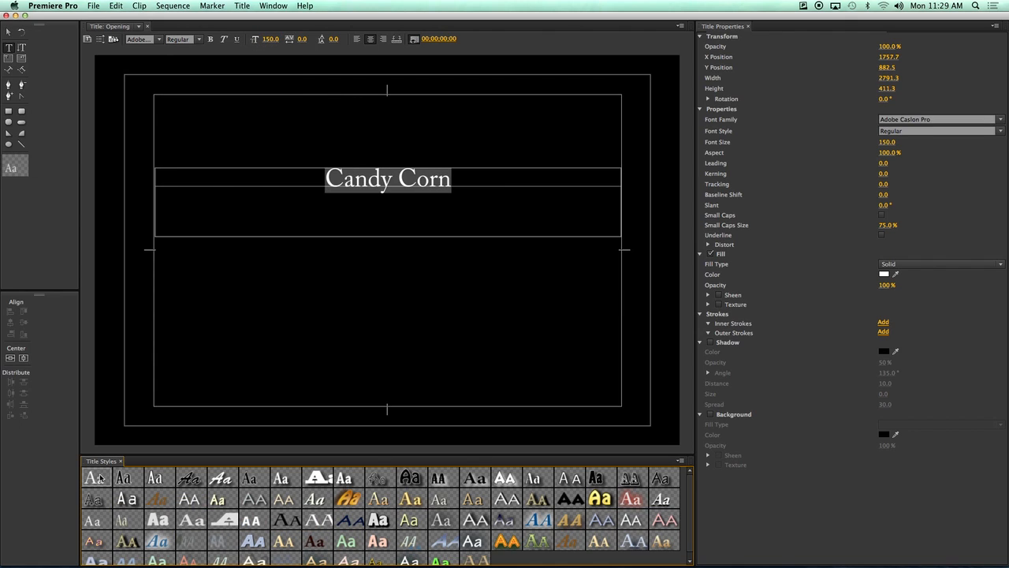
After trying several title styles, apply the orange-gradient Lithos Pro style with red outlines and close the Titler.
left_click(576, 479)
left_click(599, 499)
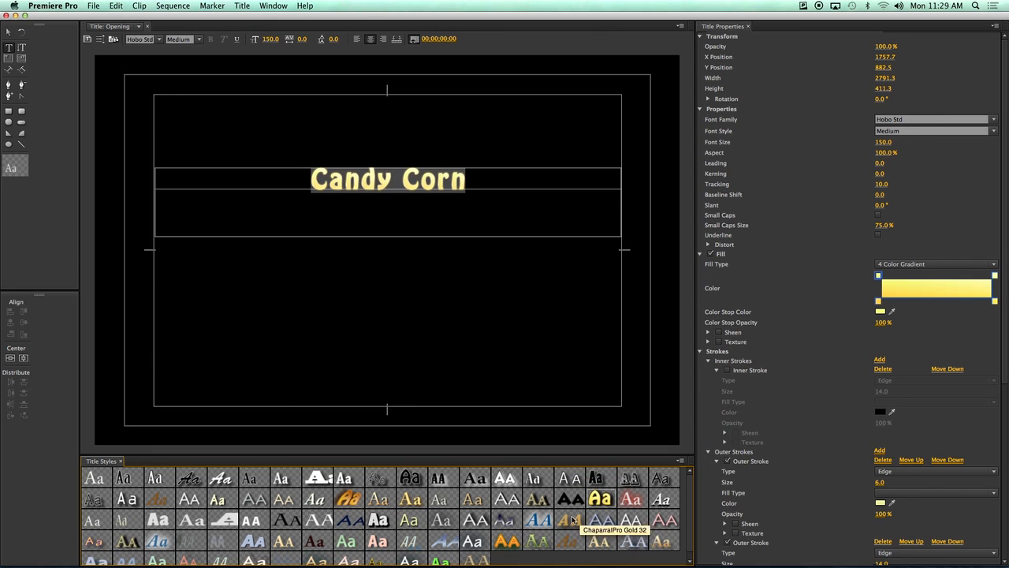
left_click(347, 541)
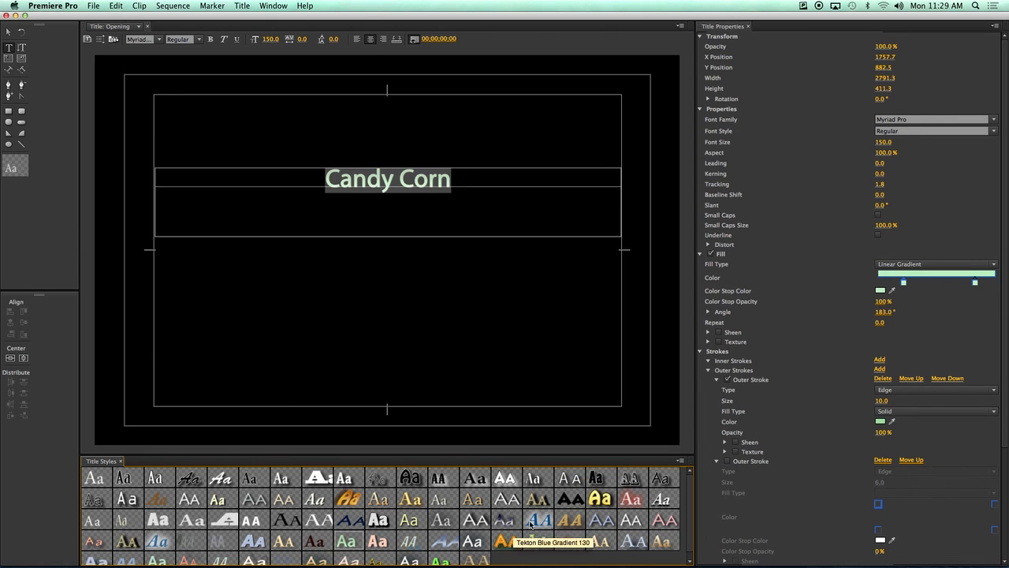
left_click(600, 499)
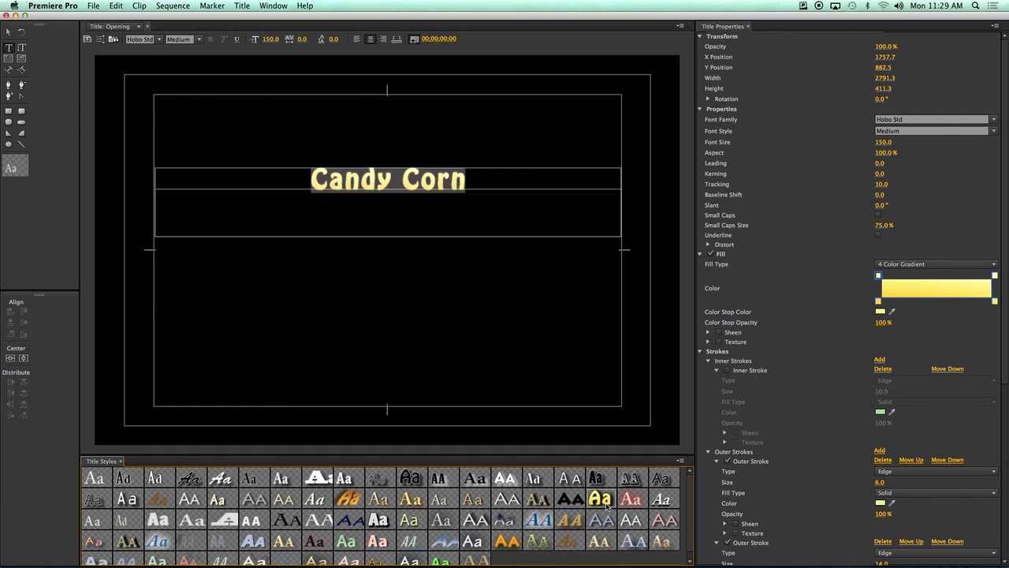
left_click(512, 543)
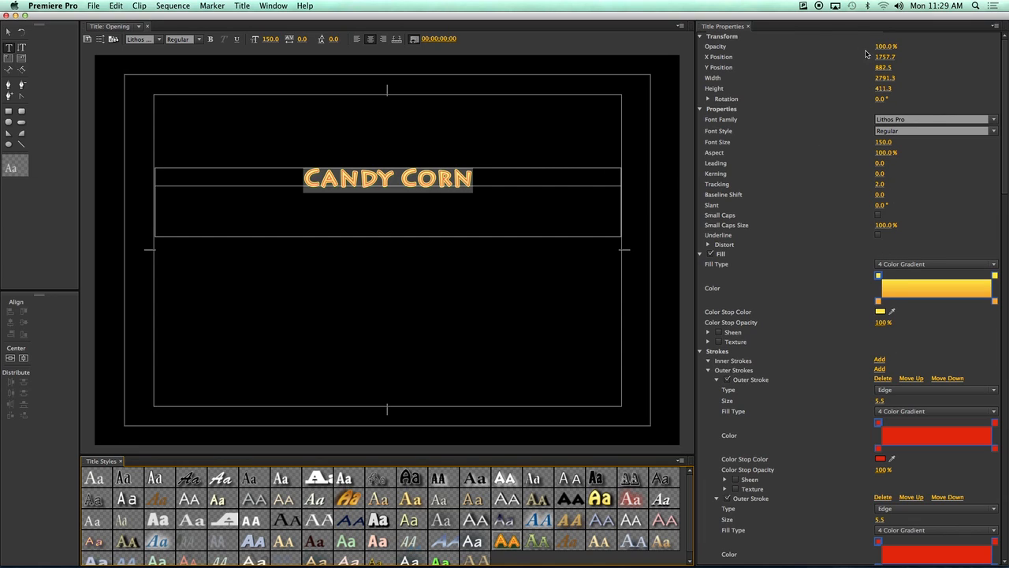
left_click(6, 15)
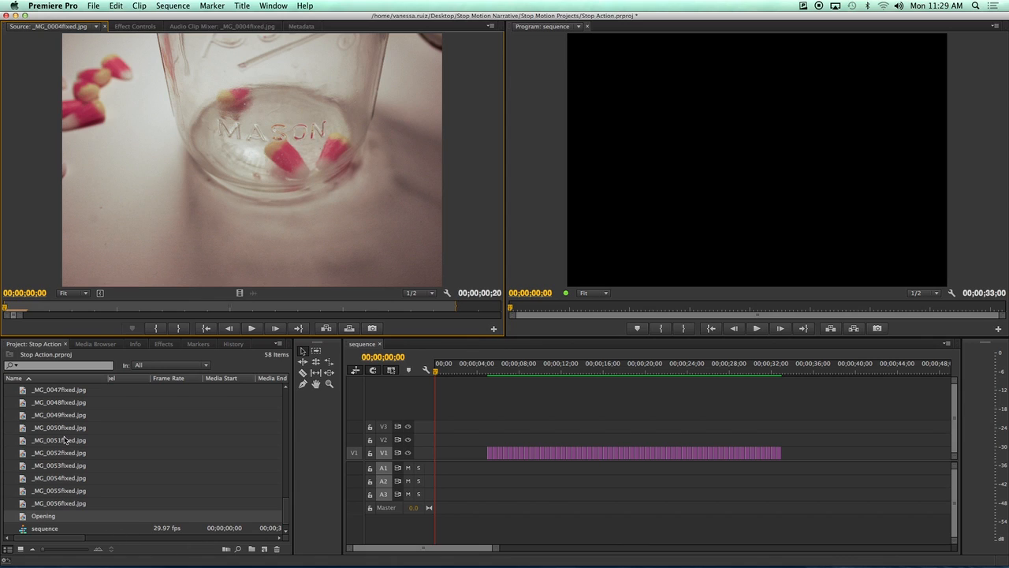
Place the Opening title at the start of track V1 and preview the sequence.
left_click(45, 517)
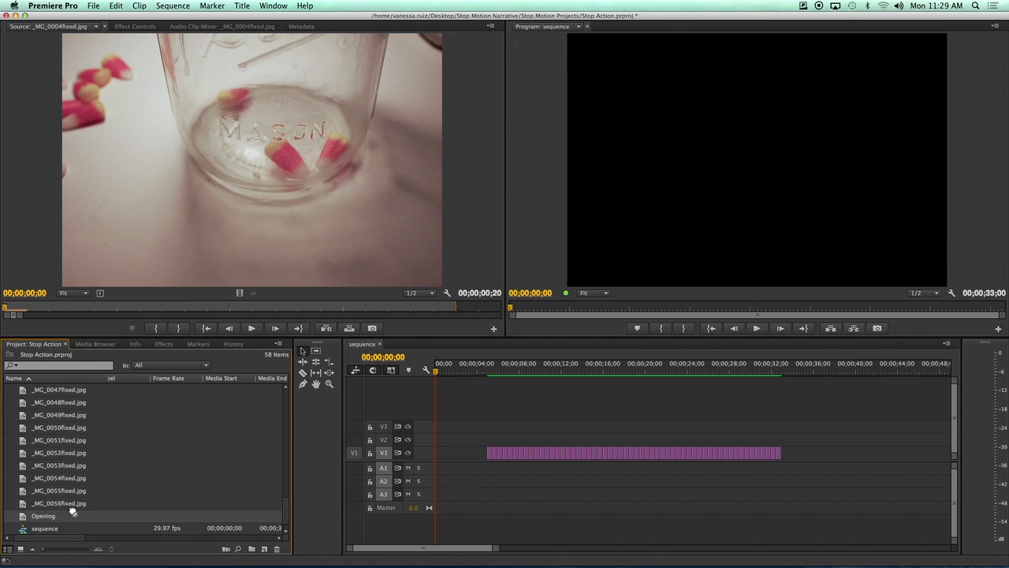
left_click_drag(337, 485, 439, 455)
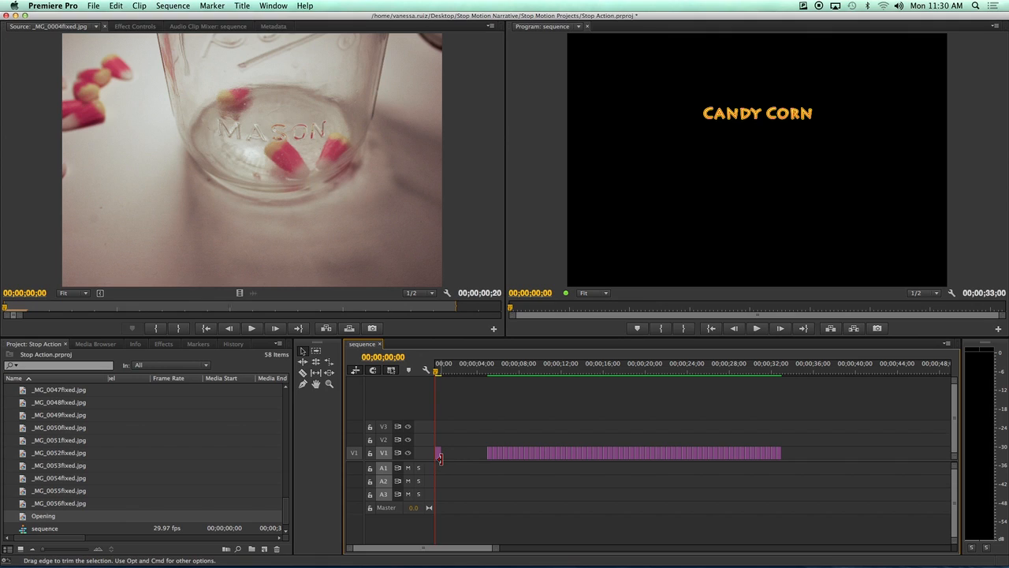
key("space")
key("space")
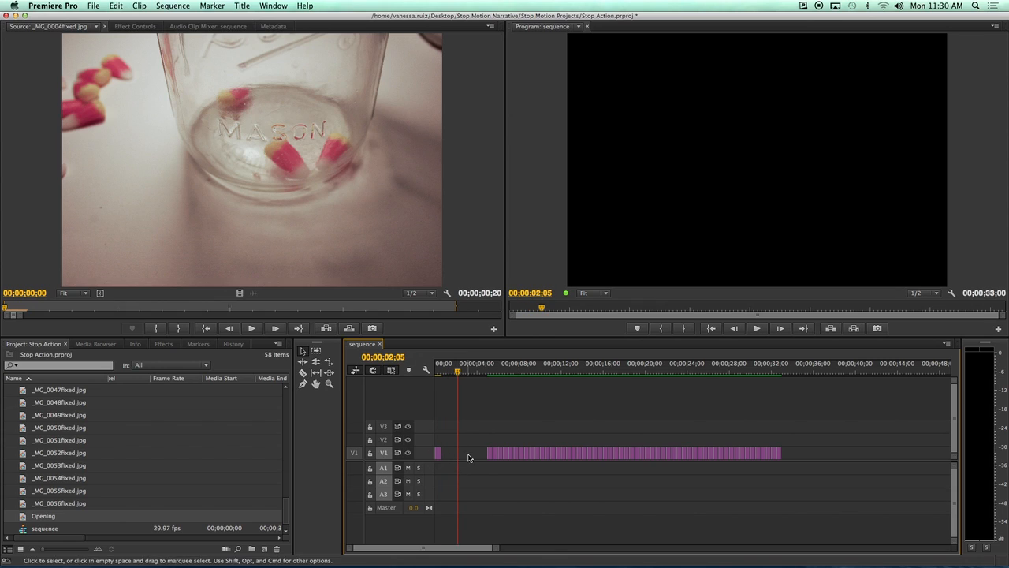
Zoom into the timeline and extend the Opening clip to 00;00;05;00 so it meets _MG_0001.
left_click_drag(457, 372, 435, 374)
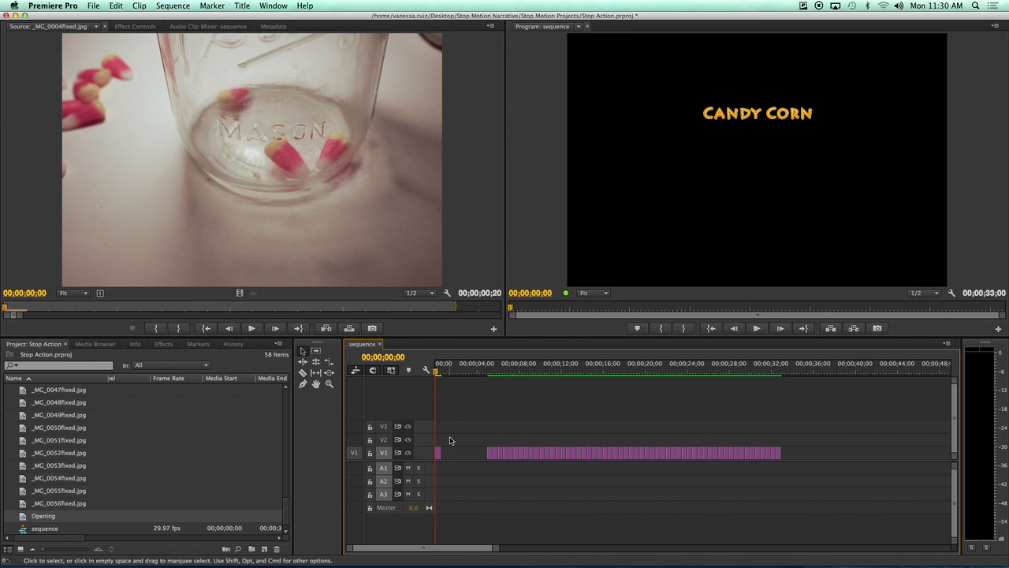
key("equal")
key("equal")
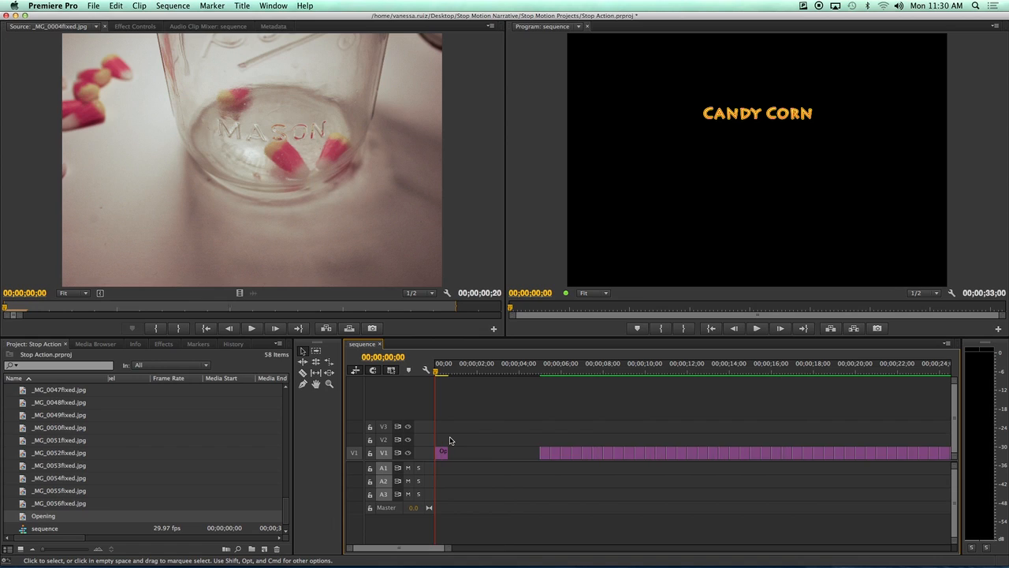
key("equal")
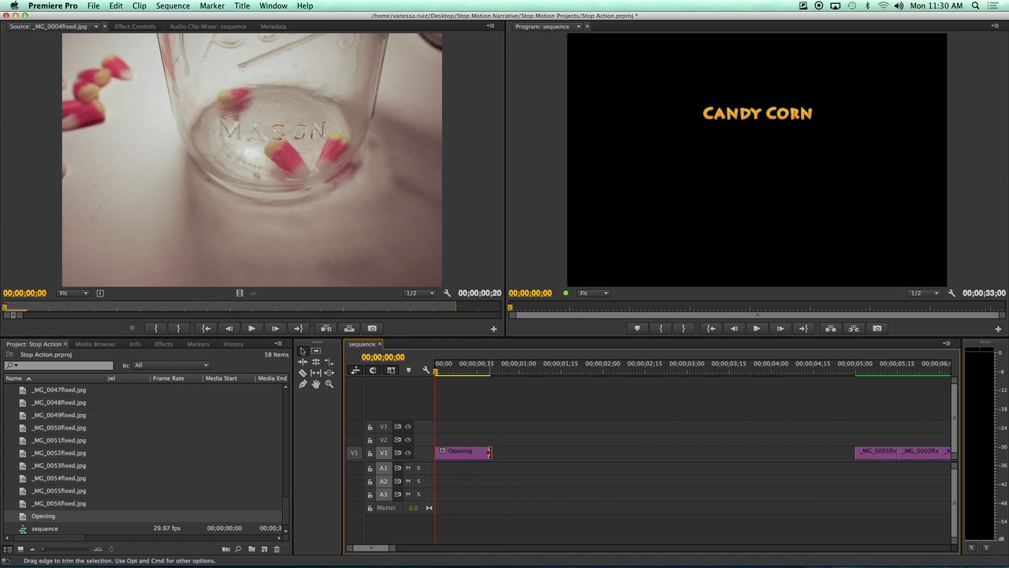
left_click_drag(488, 452, 830, 460)
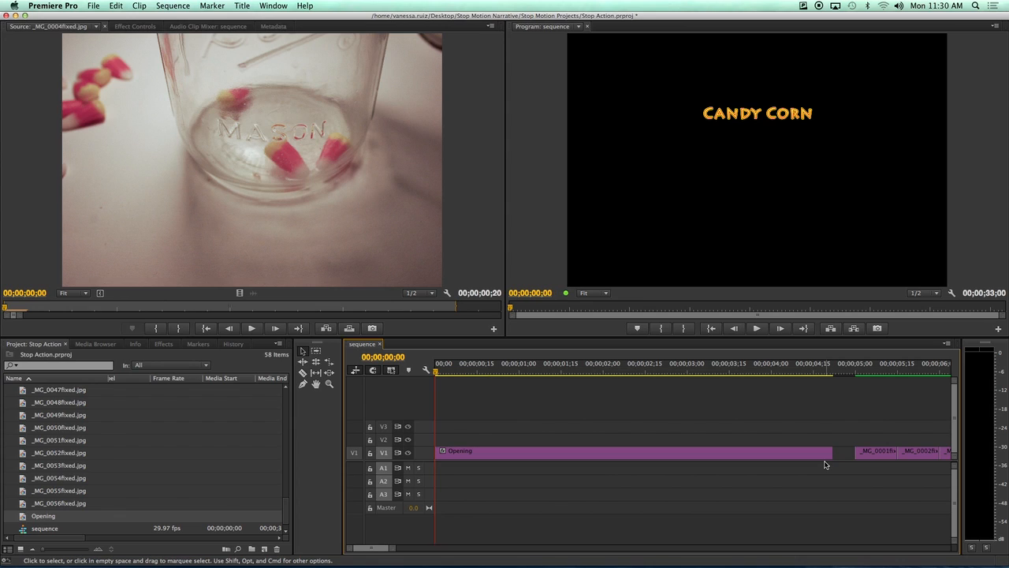
left_click_drag(831, 453, 855, 455)
key("space")
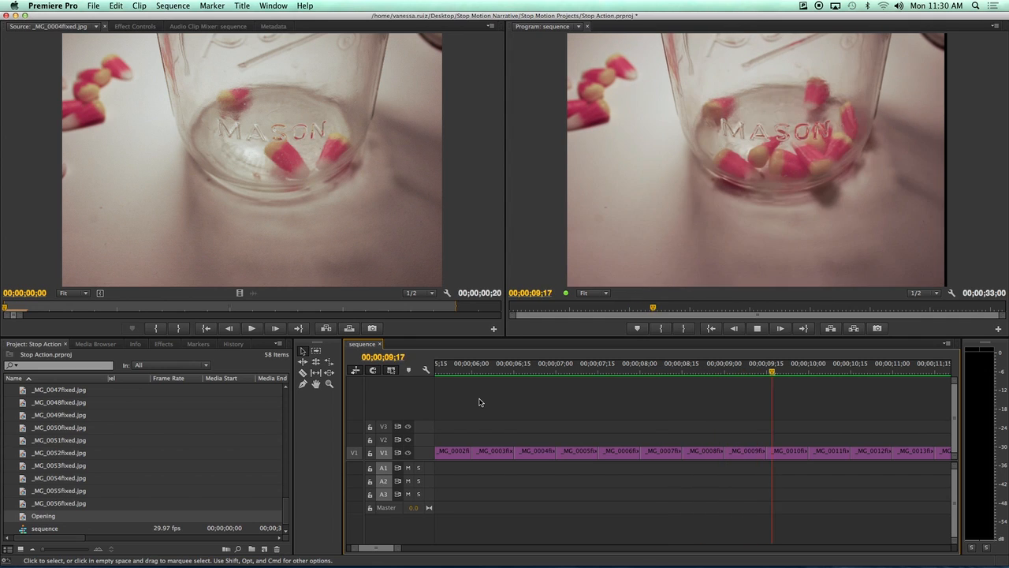
key("minus")
key("minus")
key("minus")
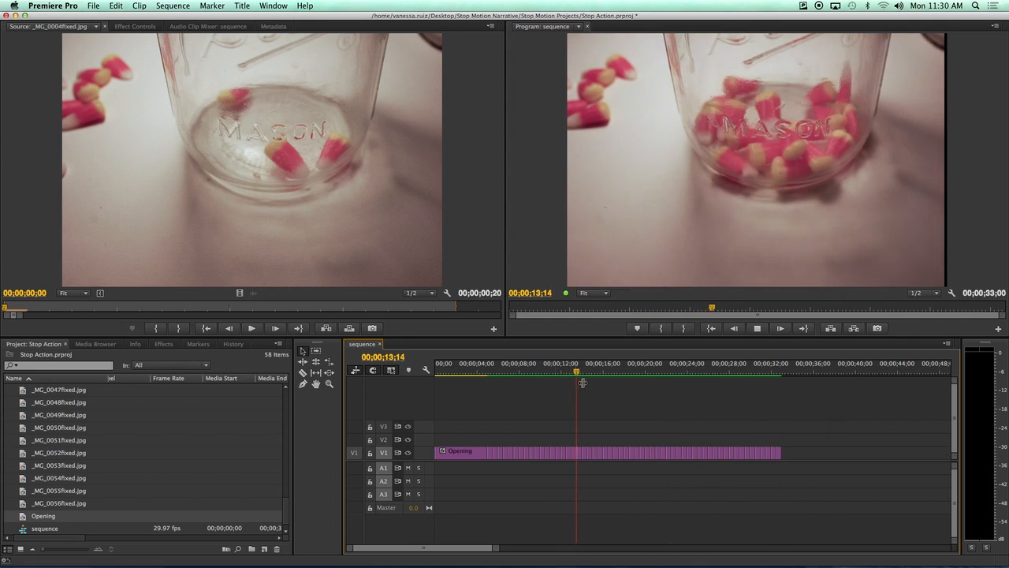
key("space")
left_click_drag(604, 375, 783, 388)
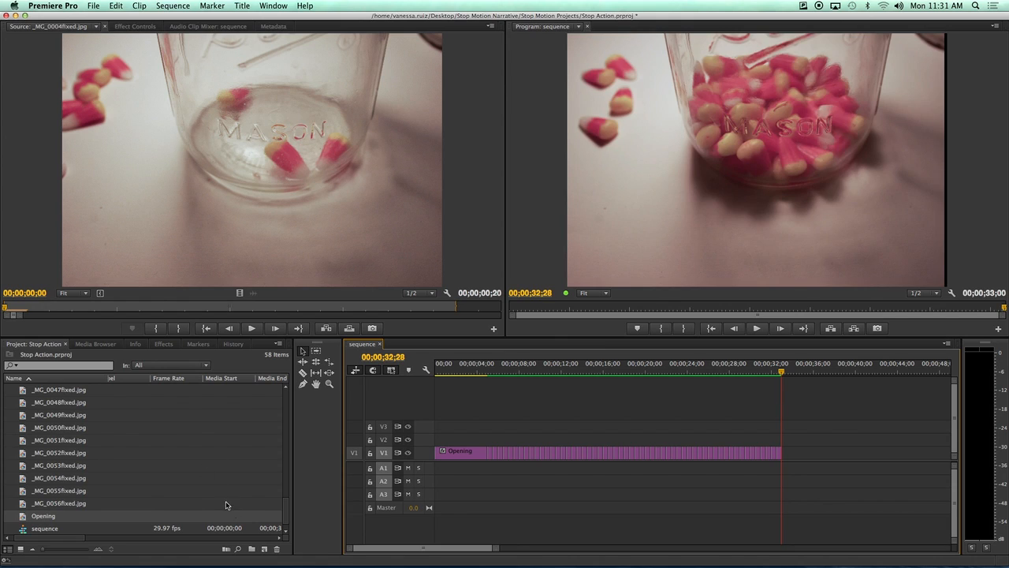
Create a new title from New Item > Title and name it End Credits.
left_click(264, 550)
left_click(282, 489)
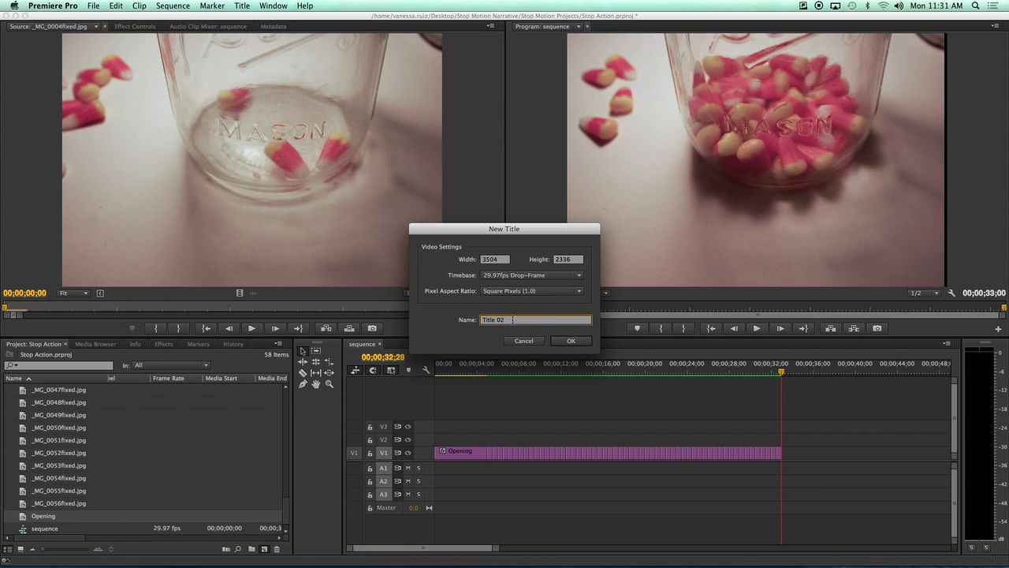
type("End Credits")
left_click(576, 340)
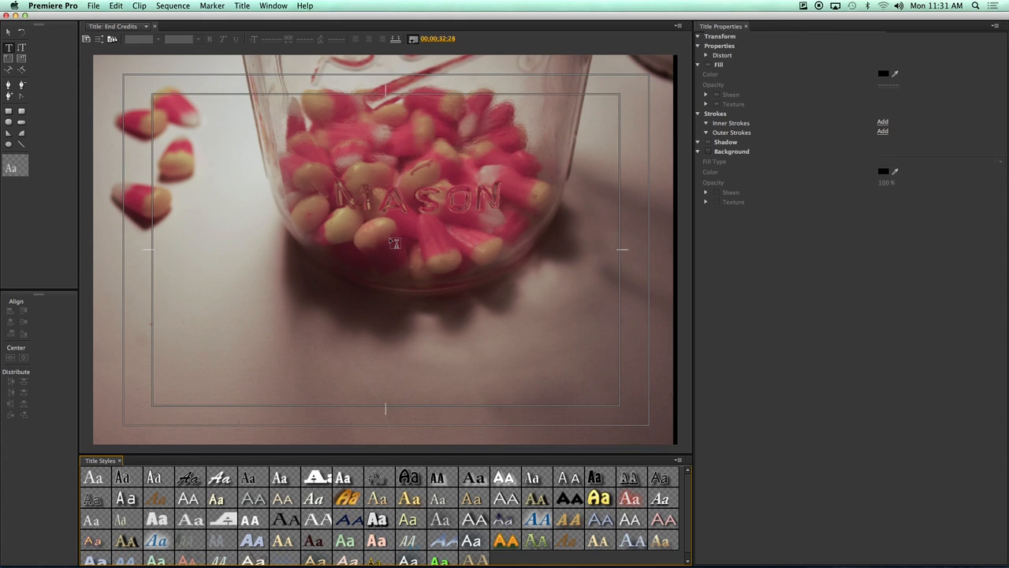
With background video hidden, type two centred credit lines for the author and the images in a new text box.
left_click(412, 40)
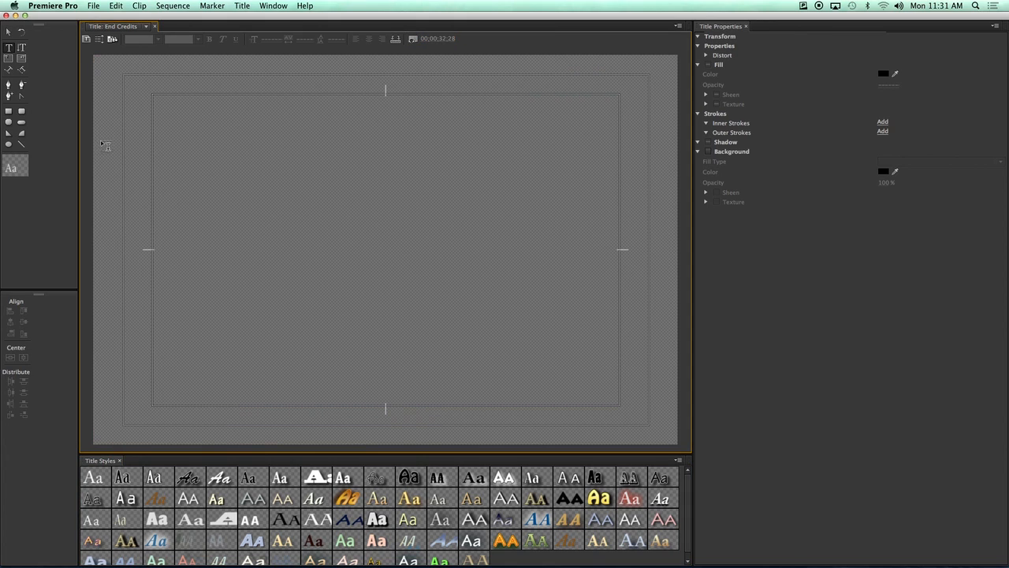
left_click_drag(153, 160, 619, 227)
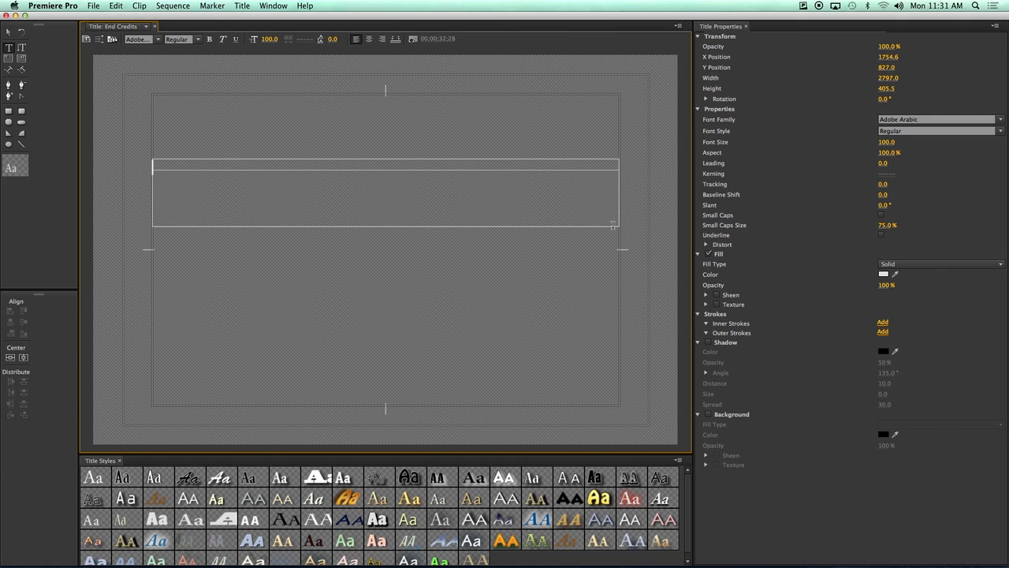
left_click(370, 40)
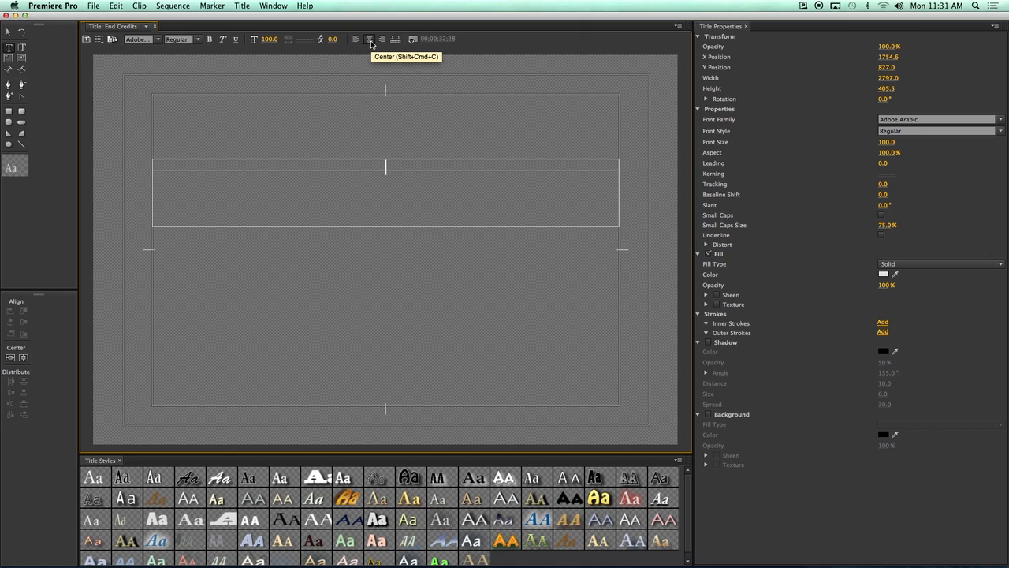
type("By Nessie Ruiz")
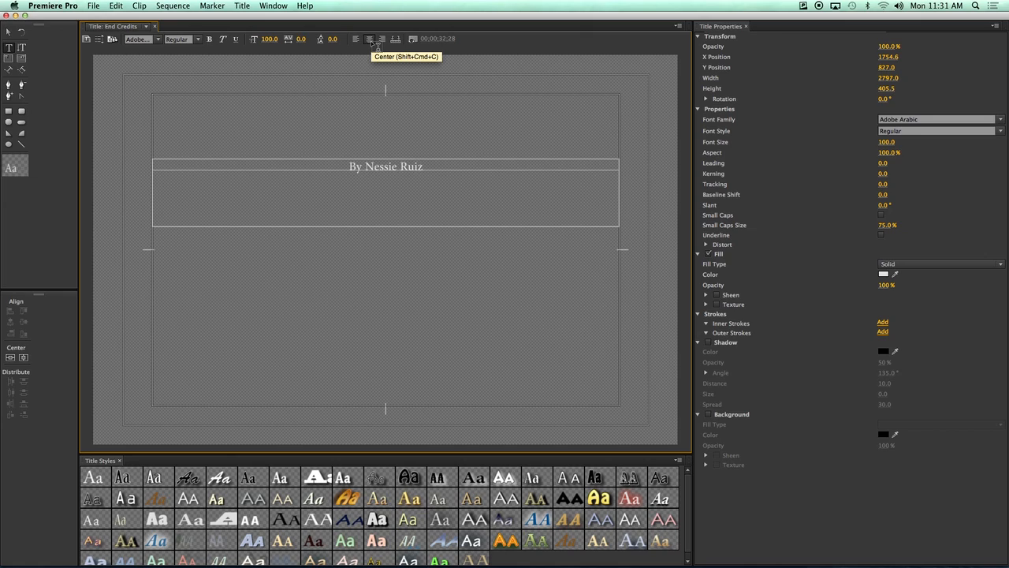
key("Return")
type("Images")
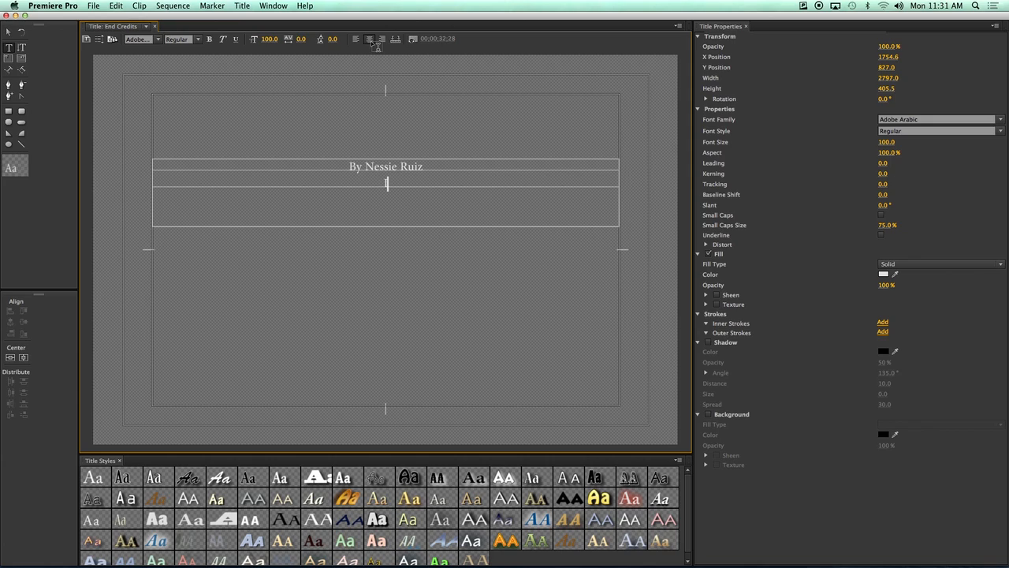
type(" By Lex")
type("i")
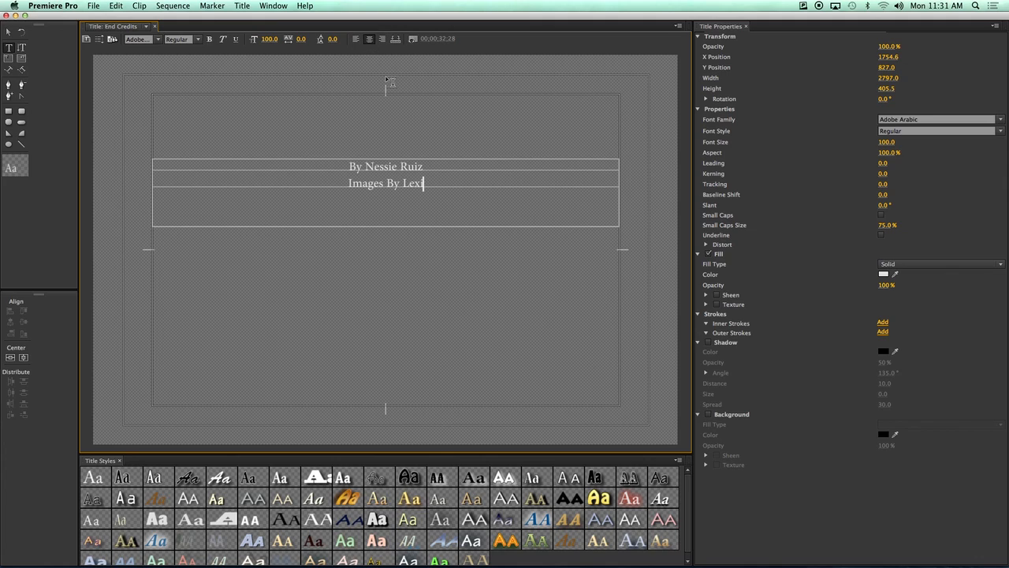
Set both credit lines to font size 119 and close the Titler.
left_click_drag(424, 183, 344, 165)
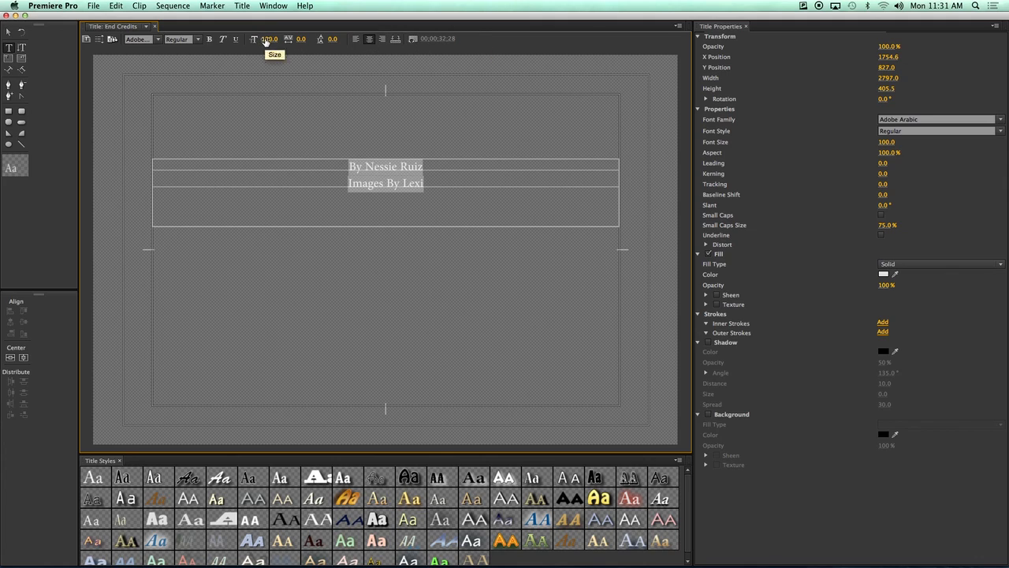
left_click_drag(270, 38, 283, 38)
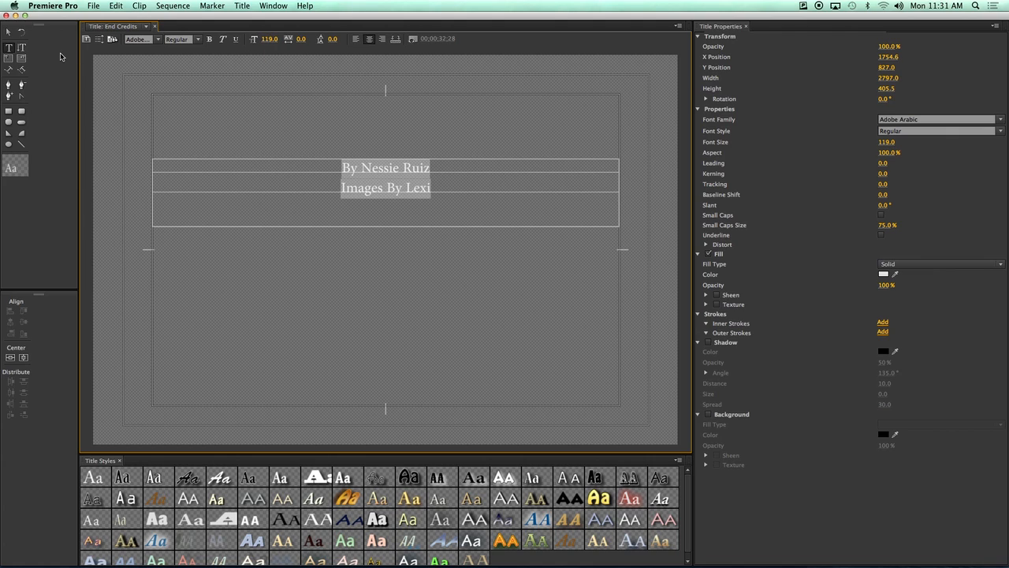
left_click(7, 16)
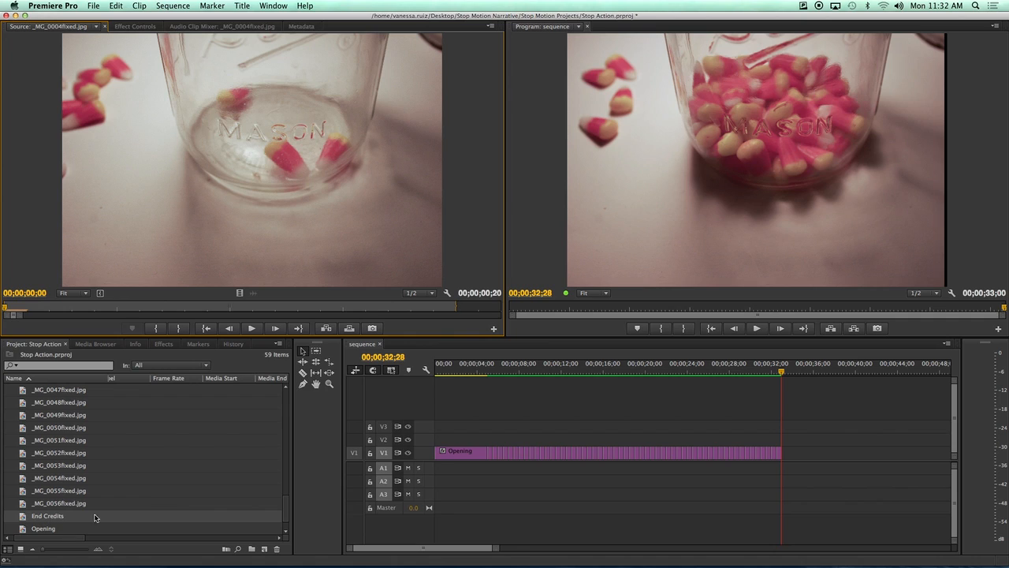
Place the End Credits title on V1 right after the candy-jar frames.
scroll(94, 517, "down", 2)
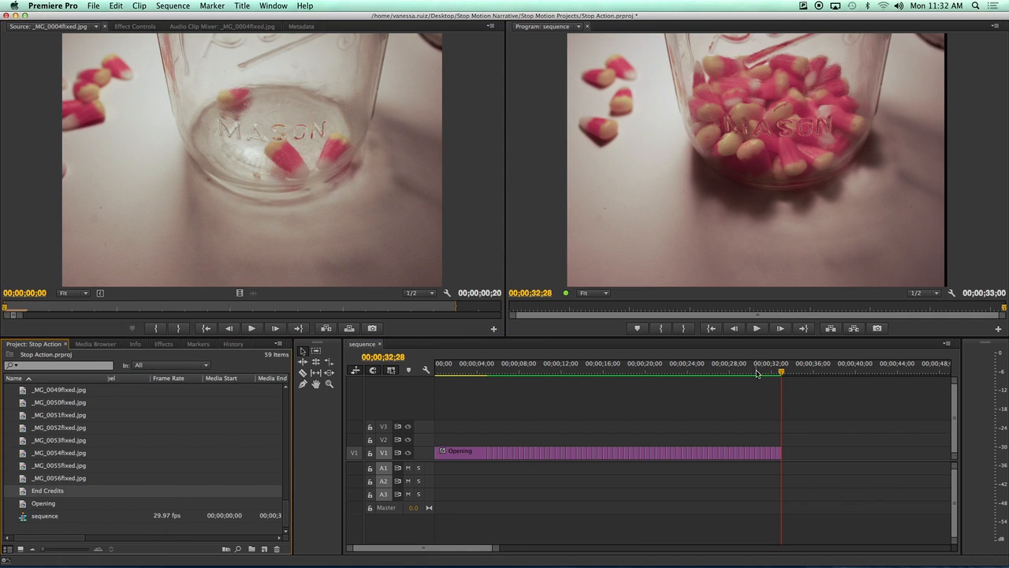
left_click_drag(781, 372, 847, 373)
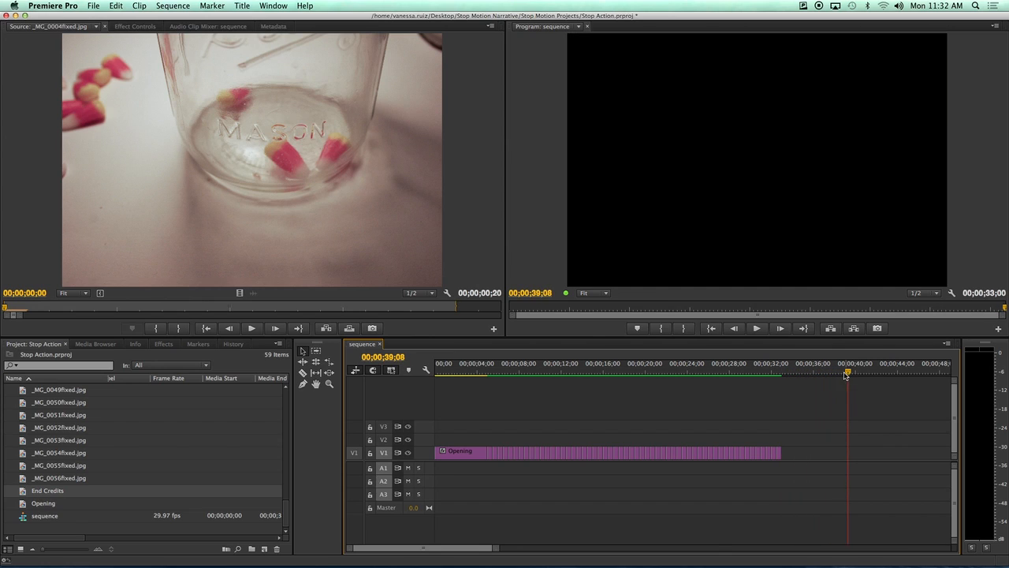
left_click_drag(48, 494, 787, 461)
left_click_drag(847, 372, 763, 375)
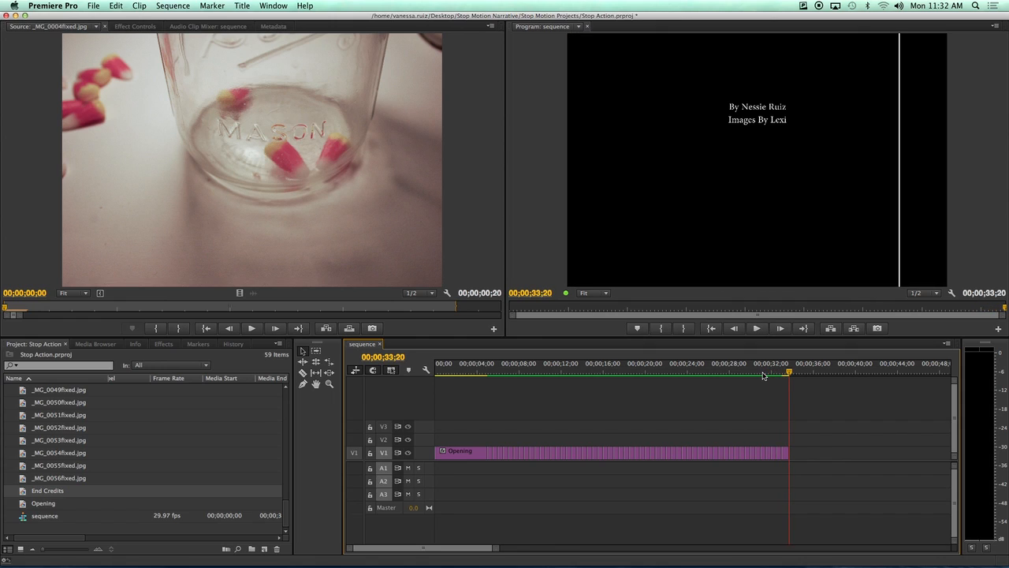
Lengthen End Credits to about four seconds, ending at 00;00;37;02, and play it back.
left_click(832, 373)
left_click_drag(788, 453, 825, 452)
left_click_drag(833, 369, 778, 384)
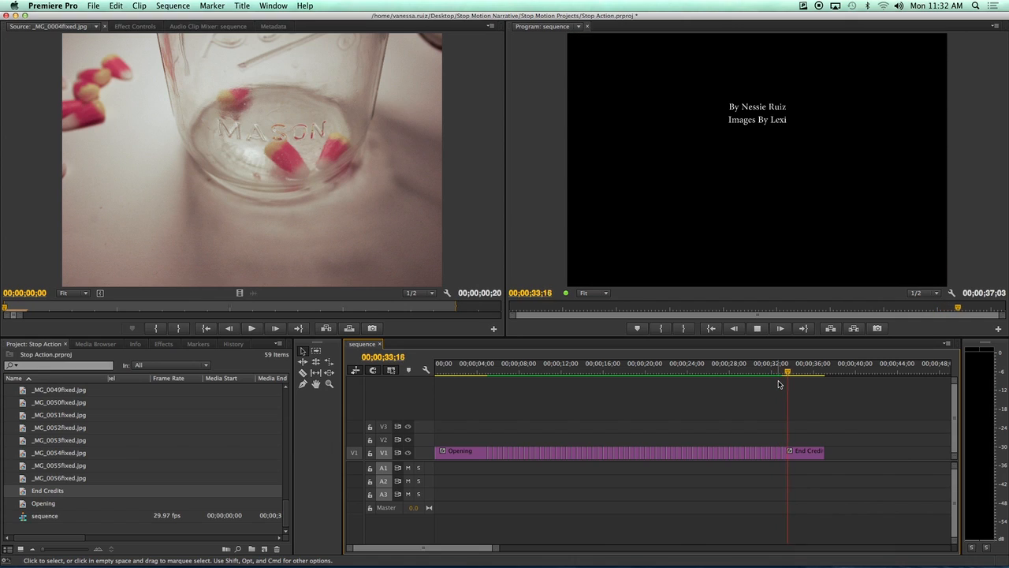
key("space")
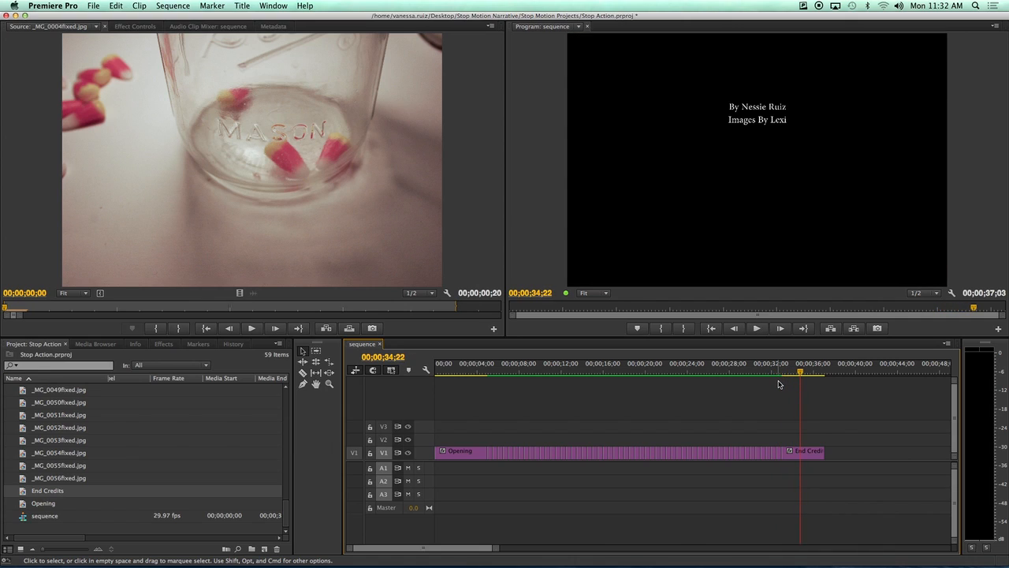
Add default transitions at both the end and the start of the End Credits clip.
right_click(825, 452)
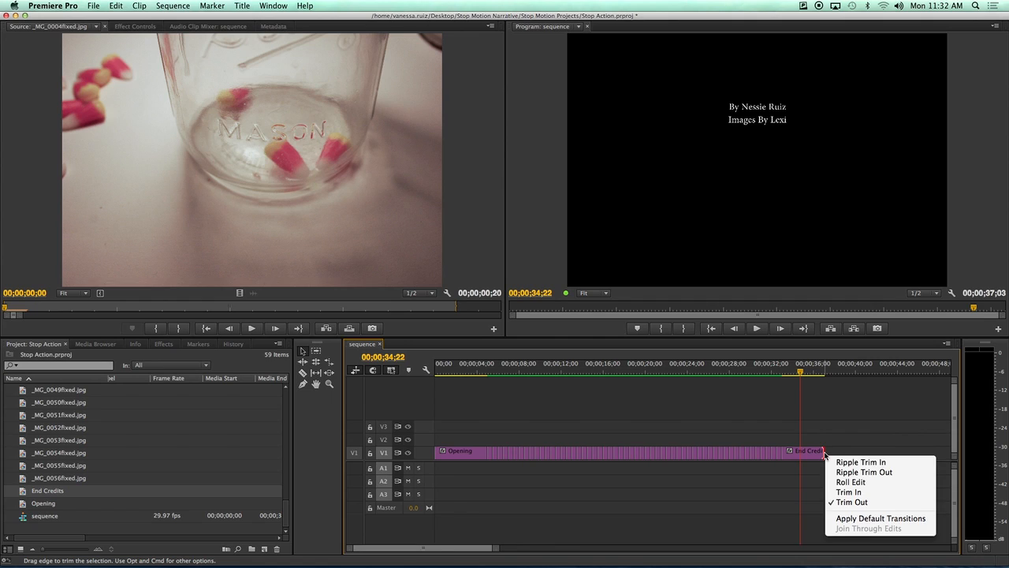
left_click(859, 518)
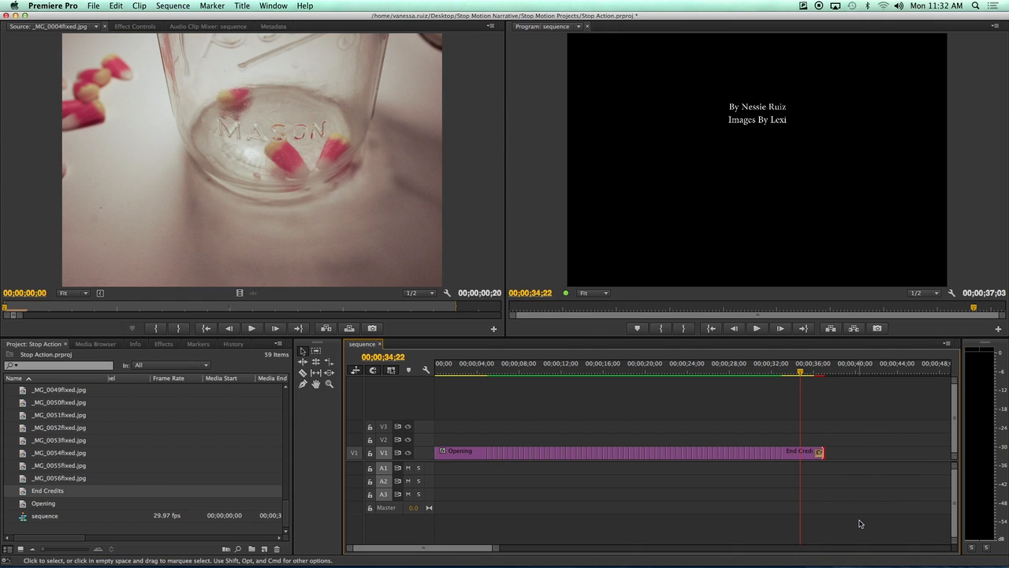
right_click(784, 452)
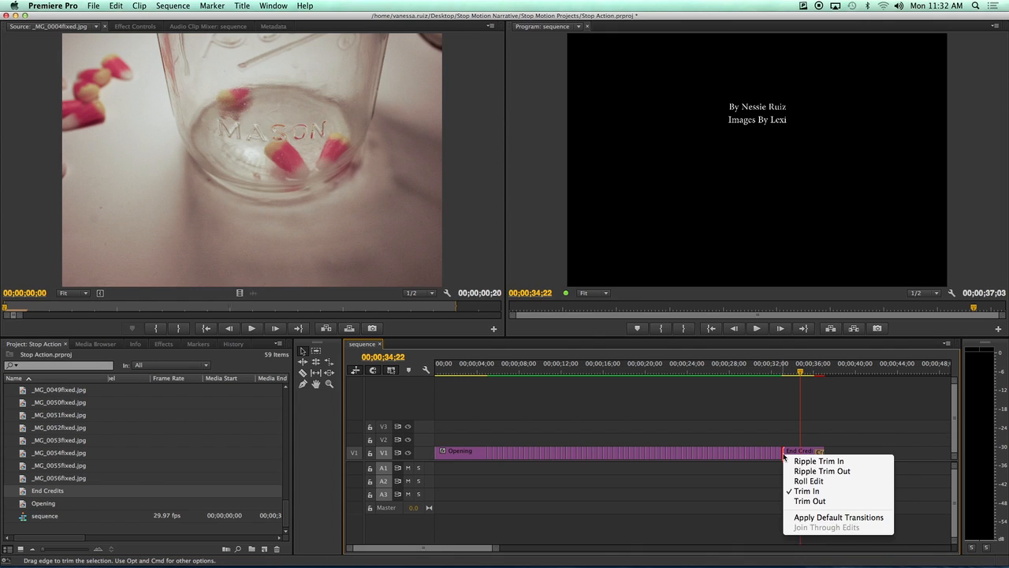
left_click(824, 516)
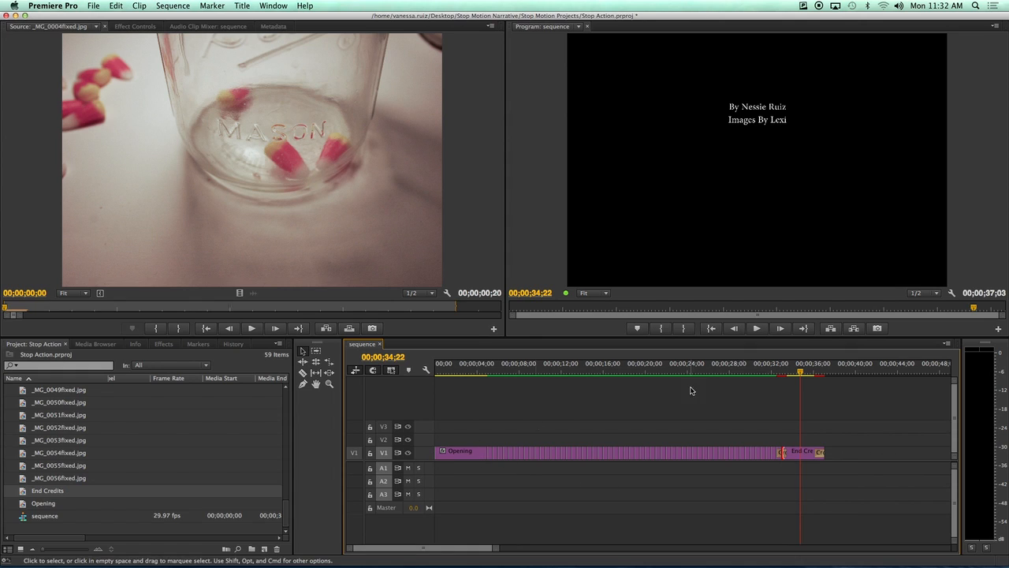
Add default transitions at both ends of the Opening title, then play the sequence from the start.
left_click_drag(802, 375, 433, 372)
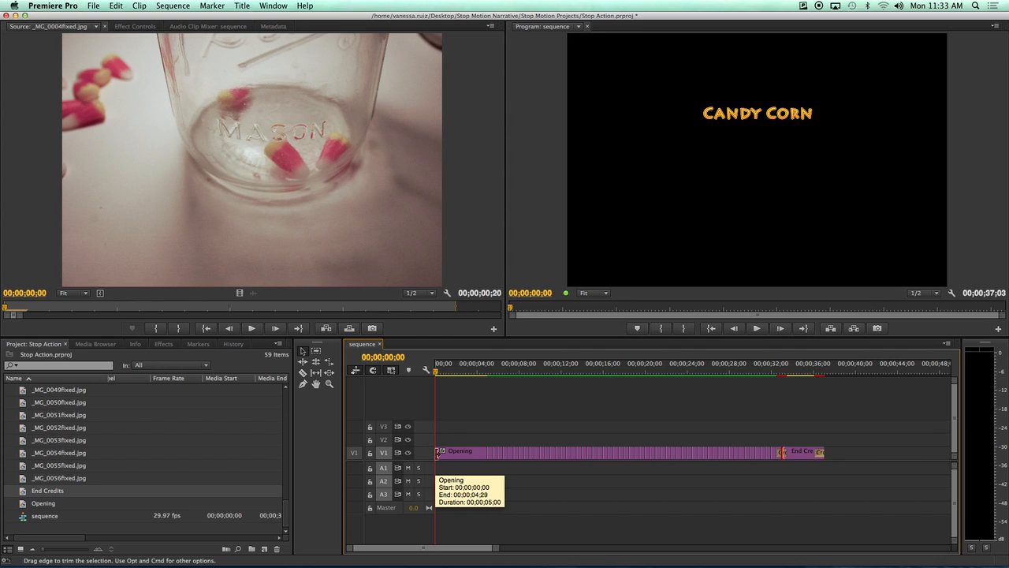
right_click(437, 455)
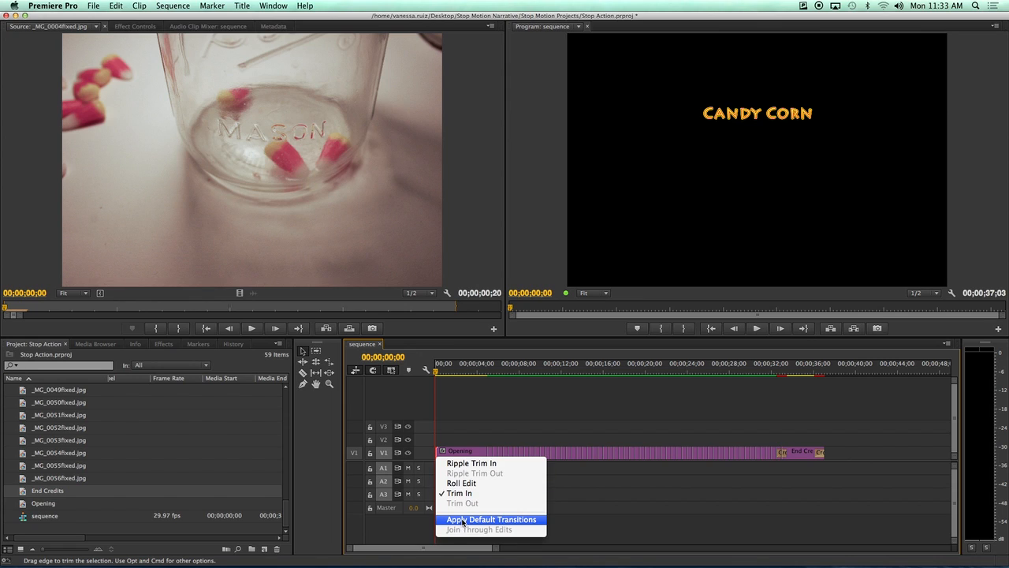
left_click(463, 520)
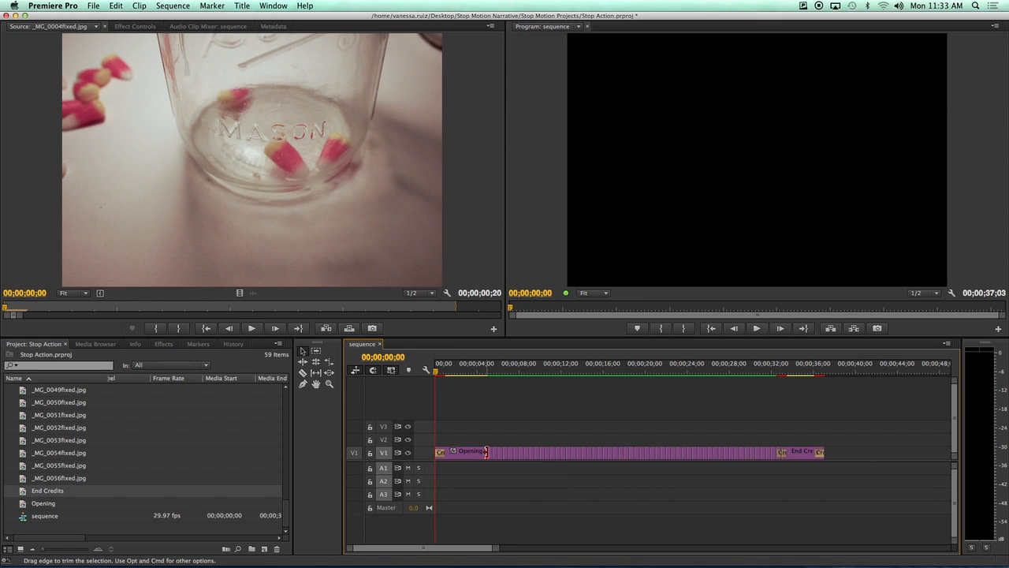
right_click(486, 451)
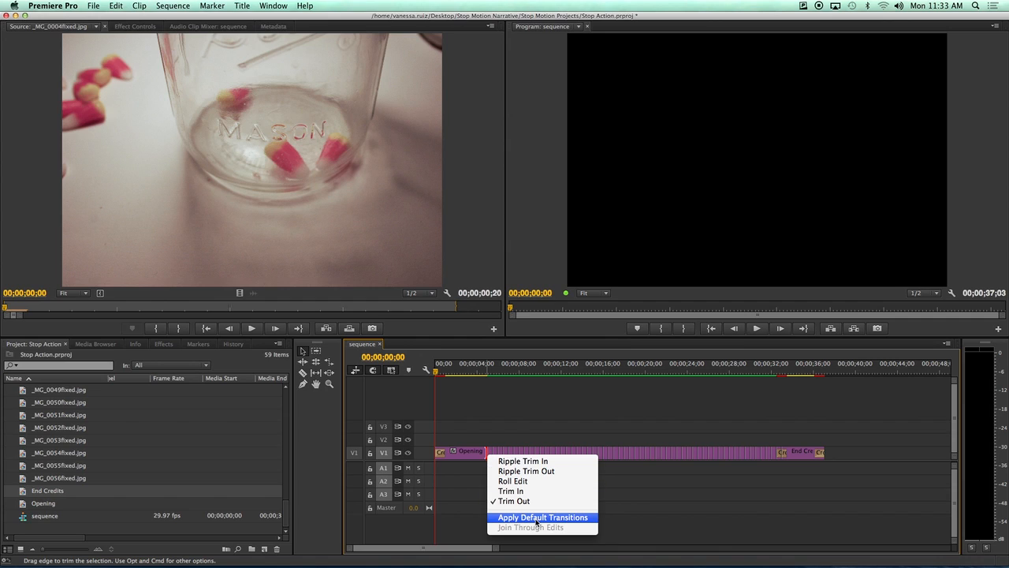
left_click(536, 520)
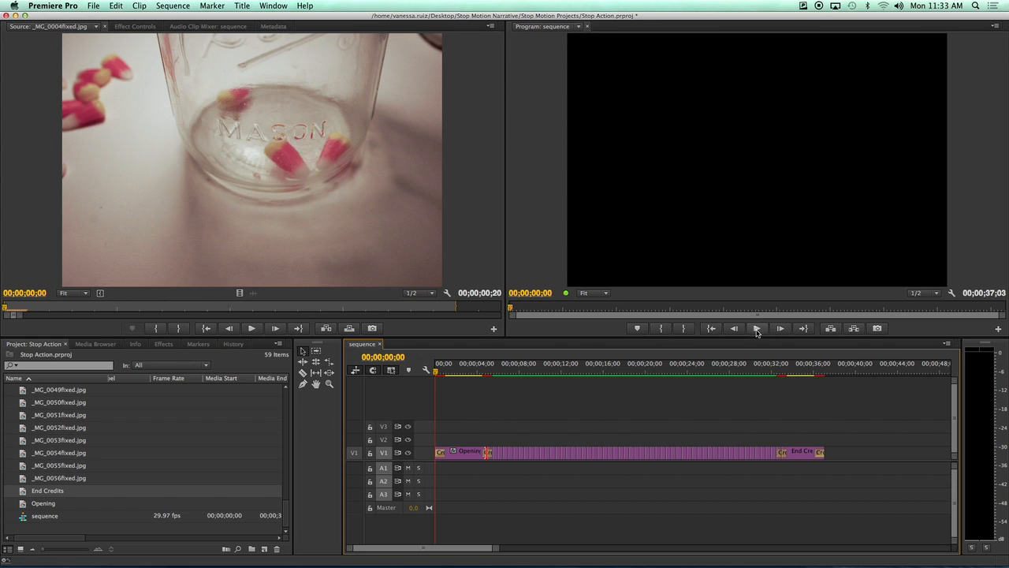
left_click(756, 329)
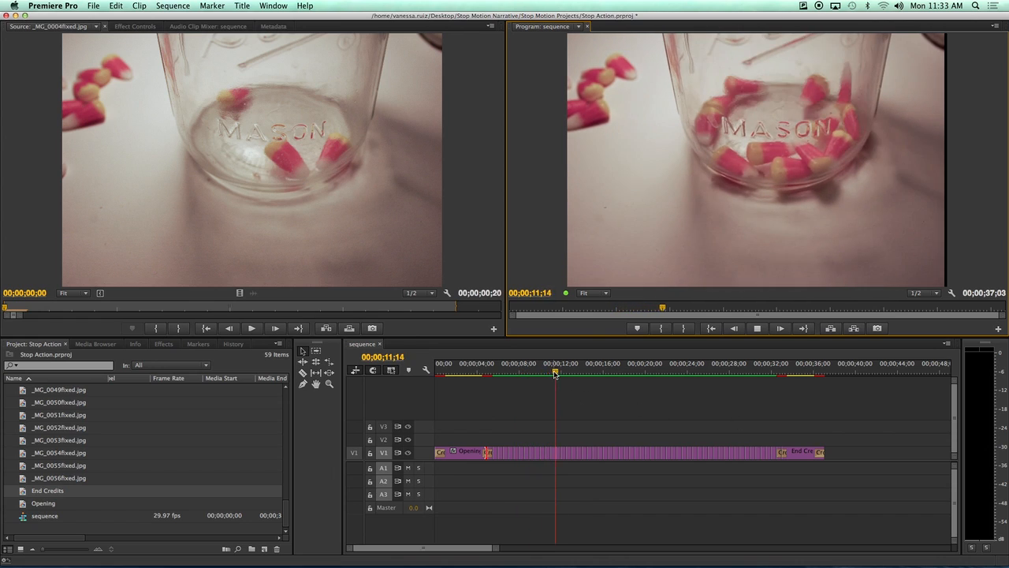
left_click(640, 372)
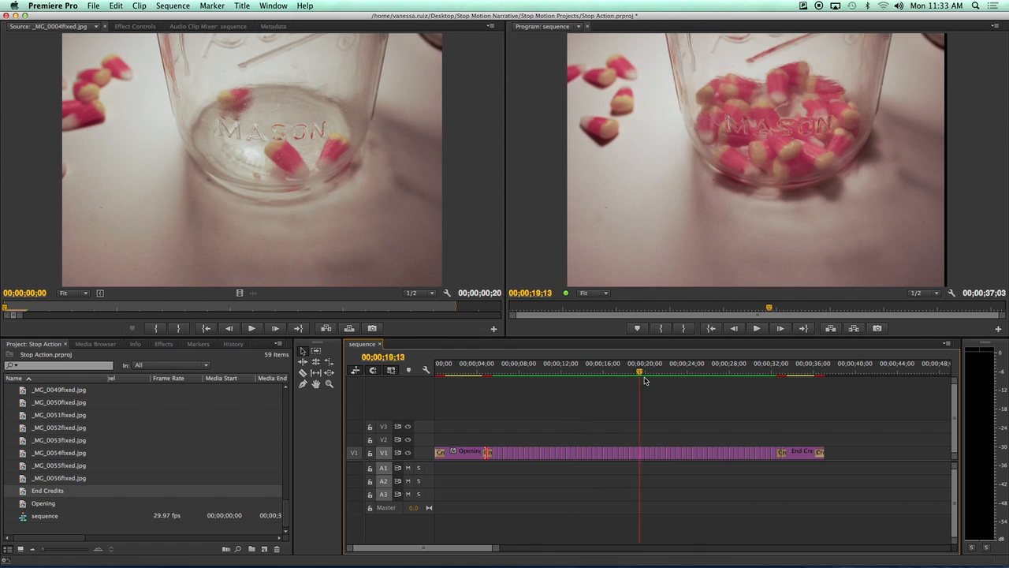
left_click_drag(644, 380, 755, 383)
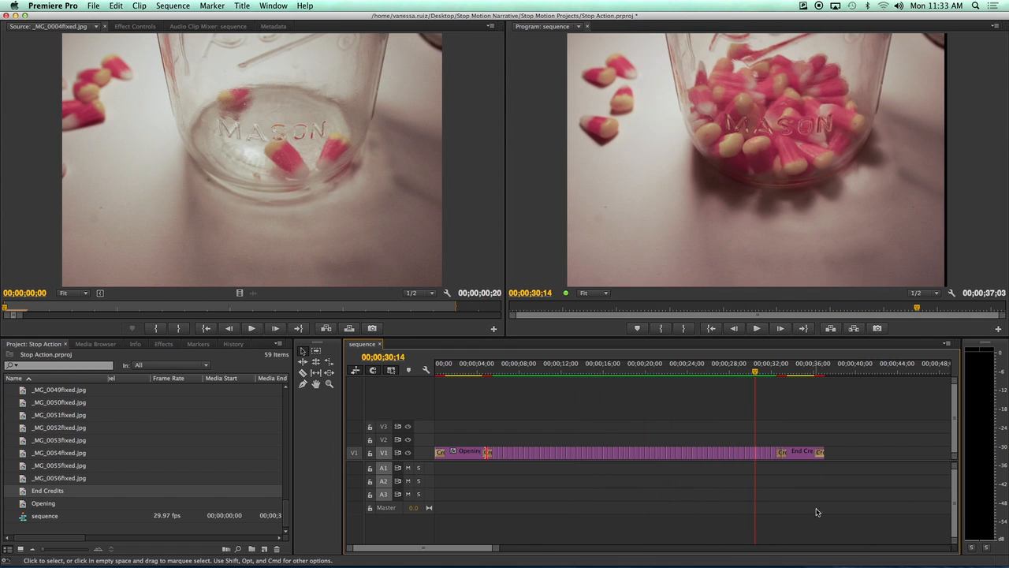
key("space")
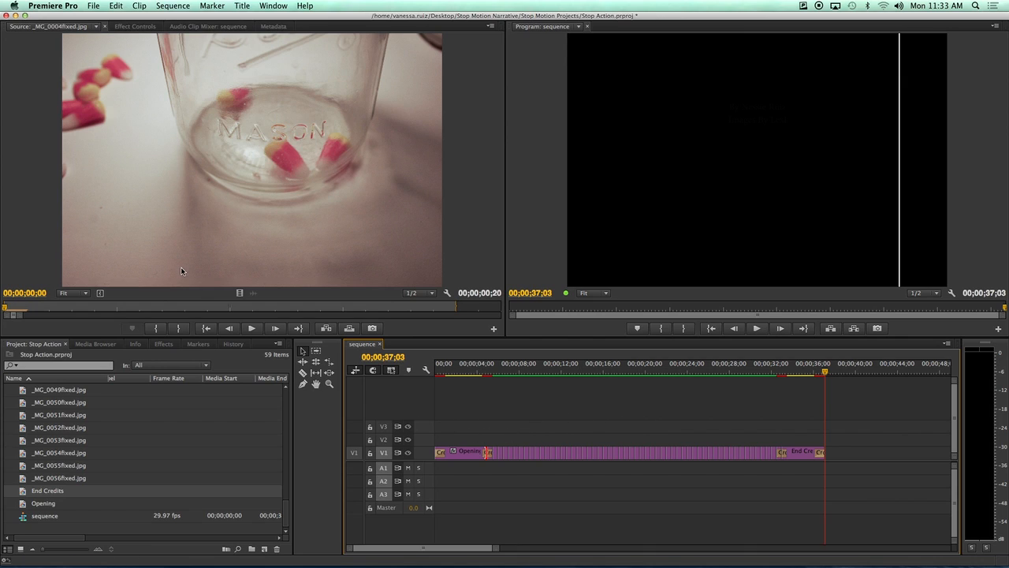
Open the media export settings and set the source range to Entire Sequence.
left_click(93, 5)
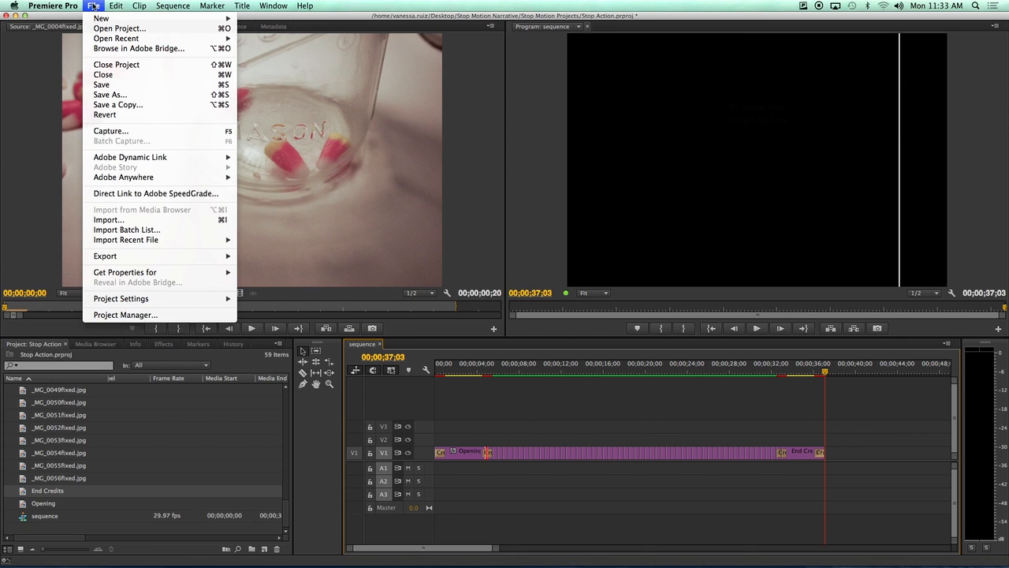
mouse_move(110, 258)
left_click(260, 257)
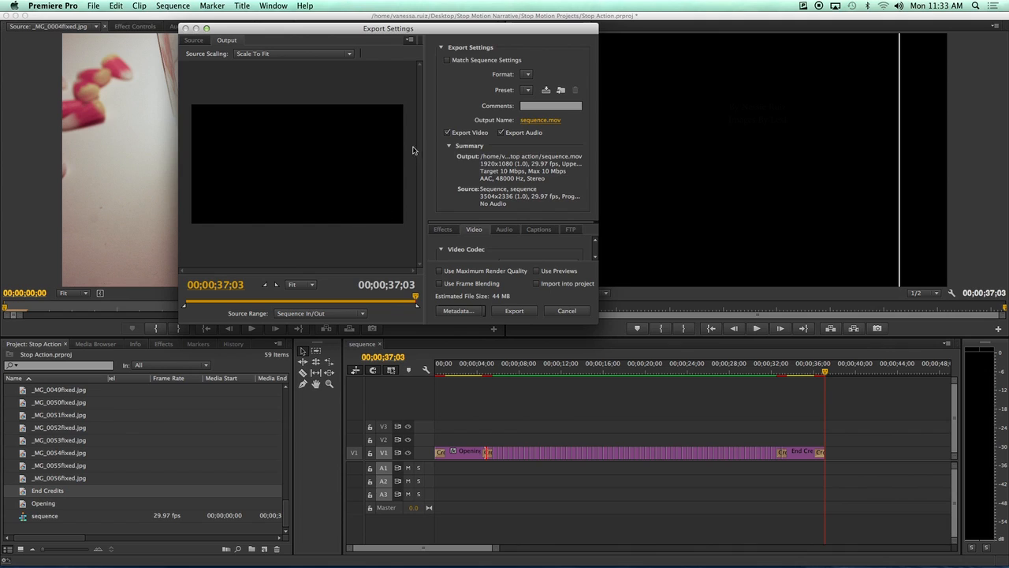
left_click_drag(598, 325, 800, 466)
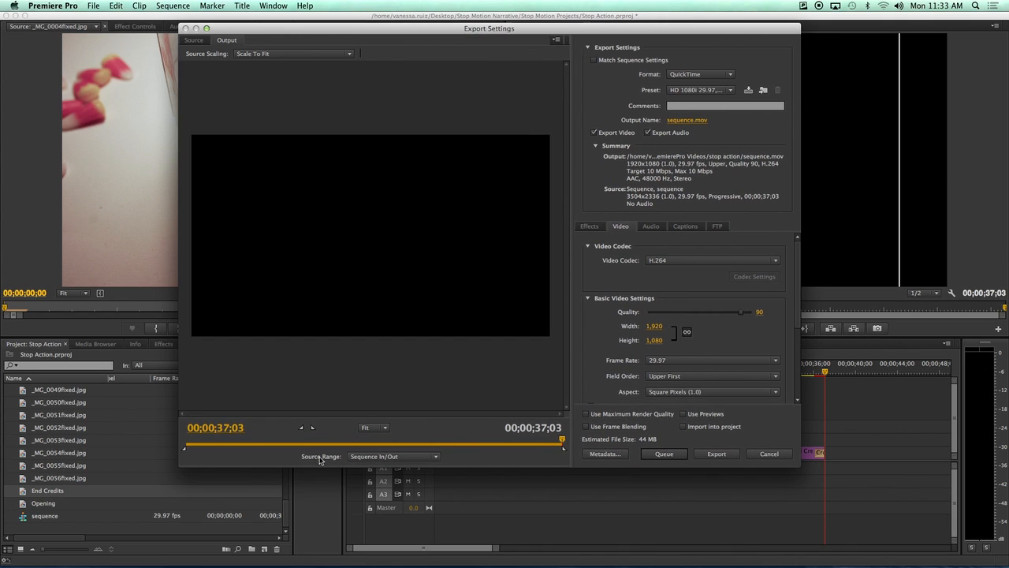
left_click(374, 458)
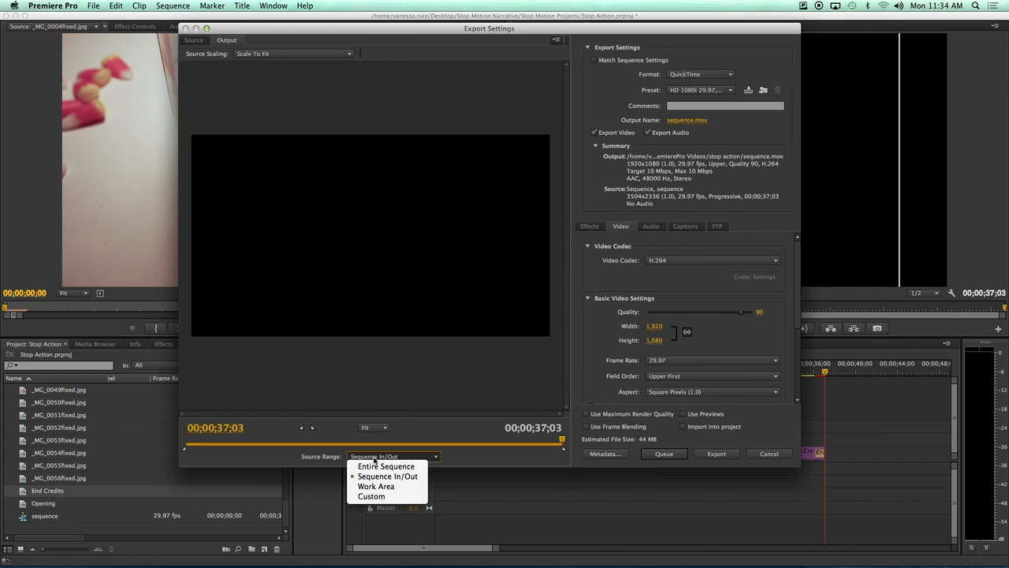
left_click(380, 467)
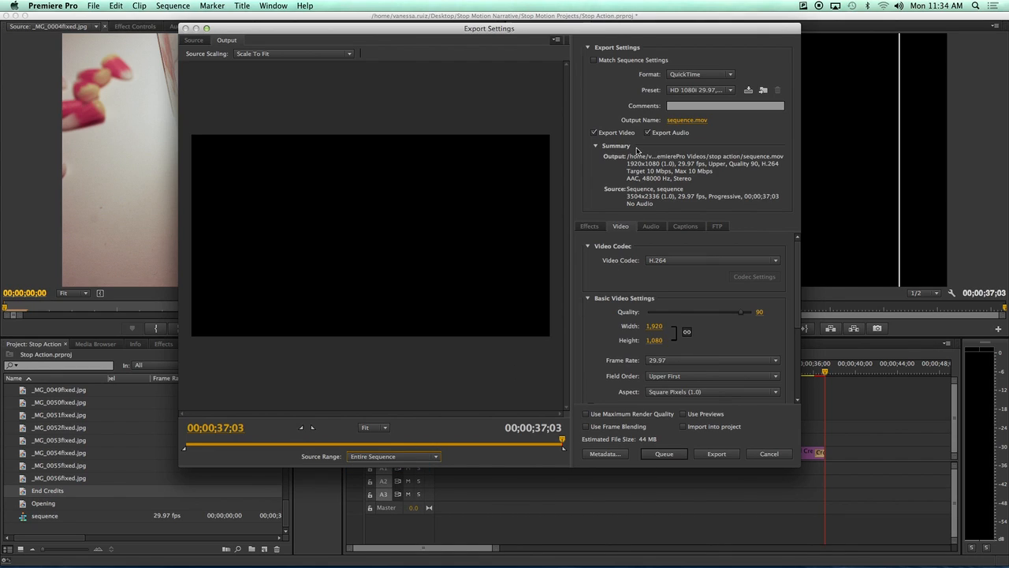
Turn off Match Sequence Settings and choose H.264 with the Match Source – High bitrate preset.
left_click(594, 62)
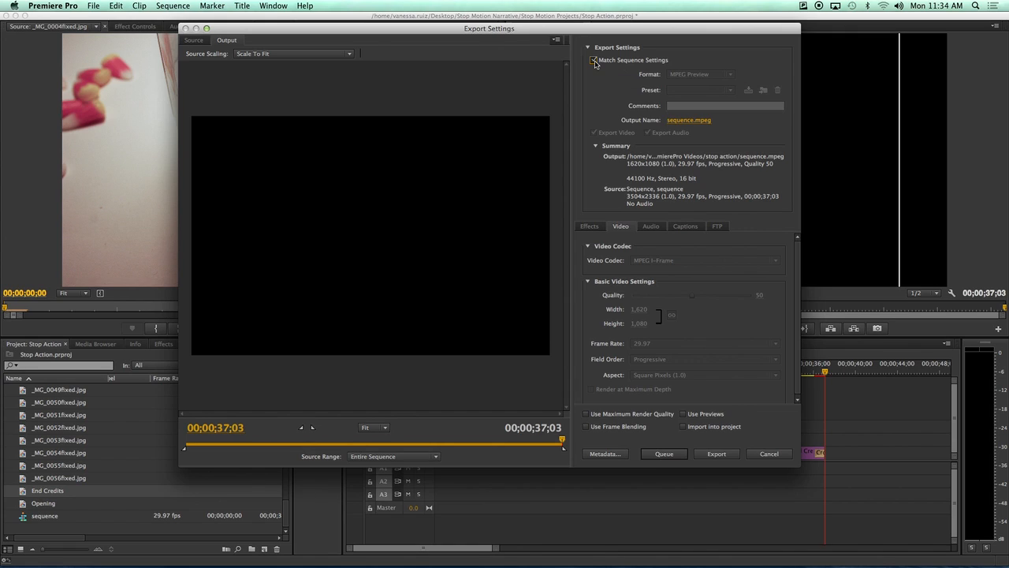
left_click(595, 61)
left_click(691, 75)
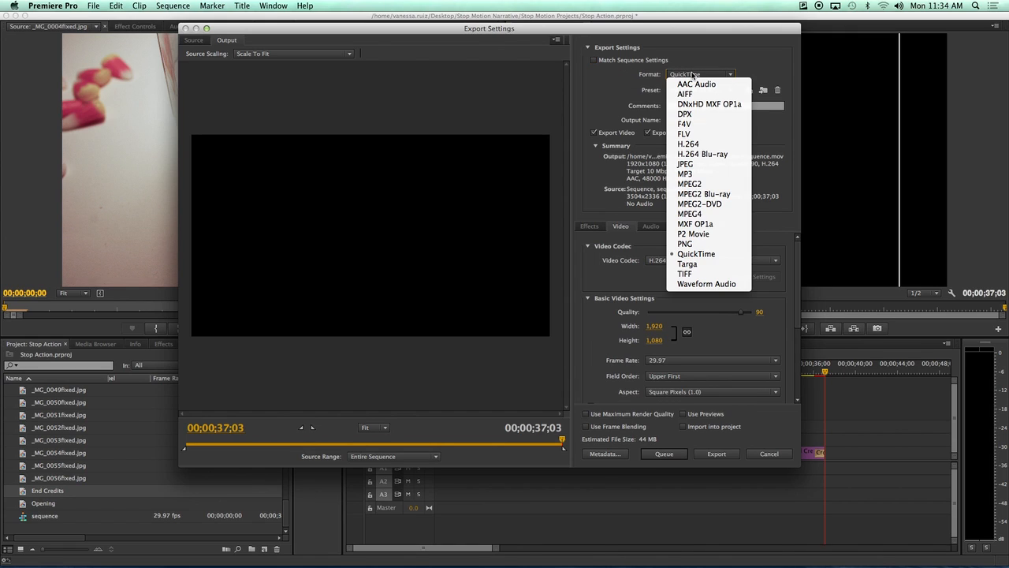
left_click(704, 146)
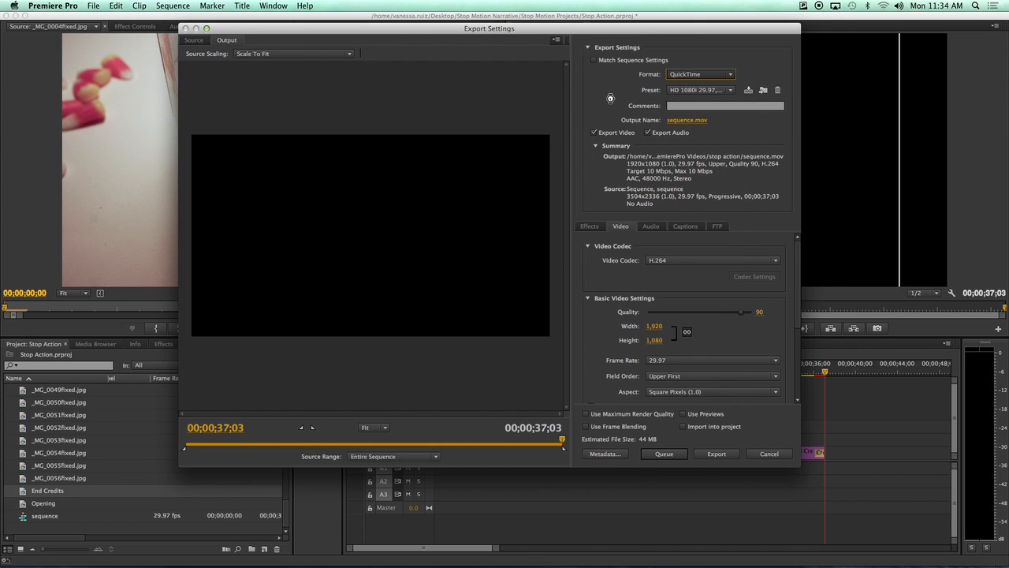
left_click(733, 91)
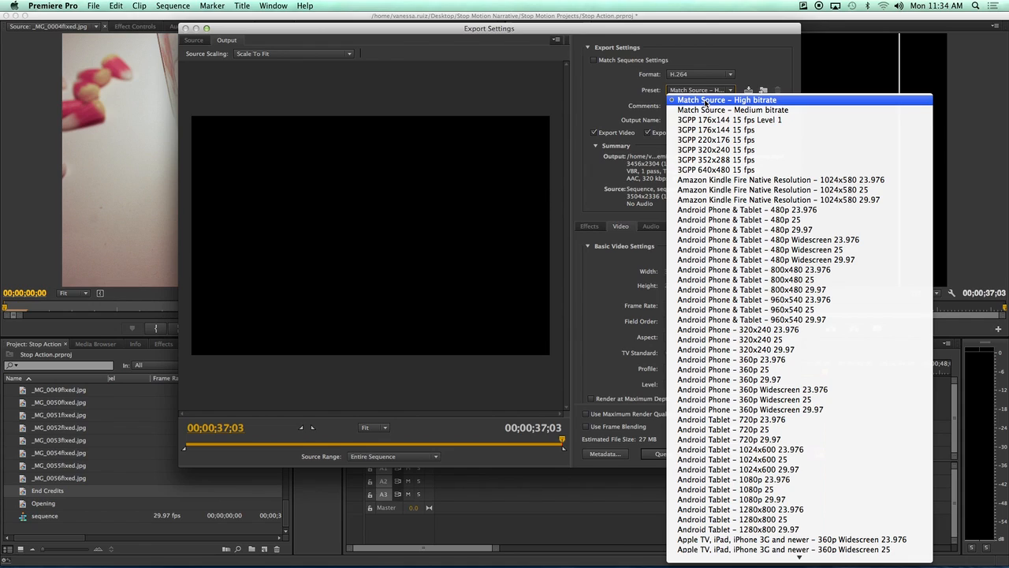
left_click(705, 101)
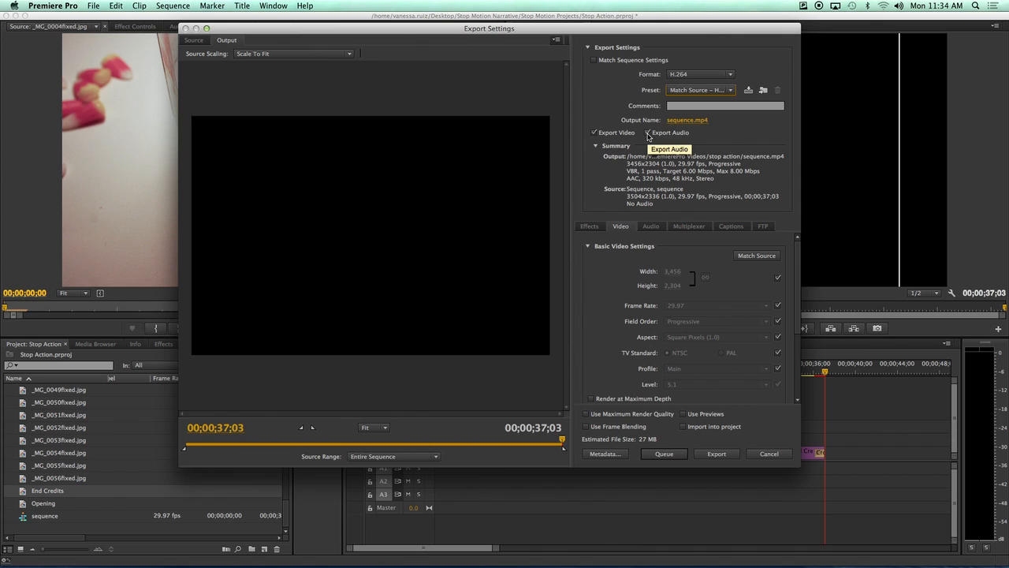
Save the export as 'Stop Motion Narrative' plus the creator's surname in Desktop > Stop Motion Narrative.
left_click(715, 455)
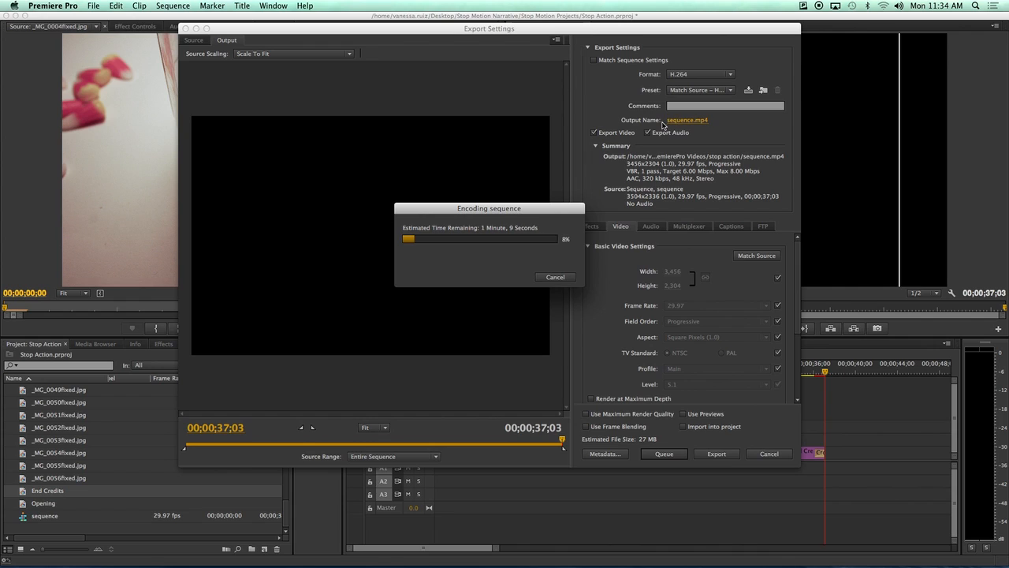
left_click(555, 276)
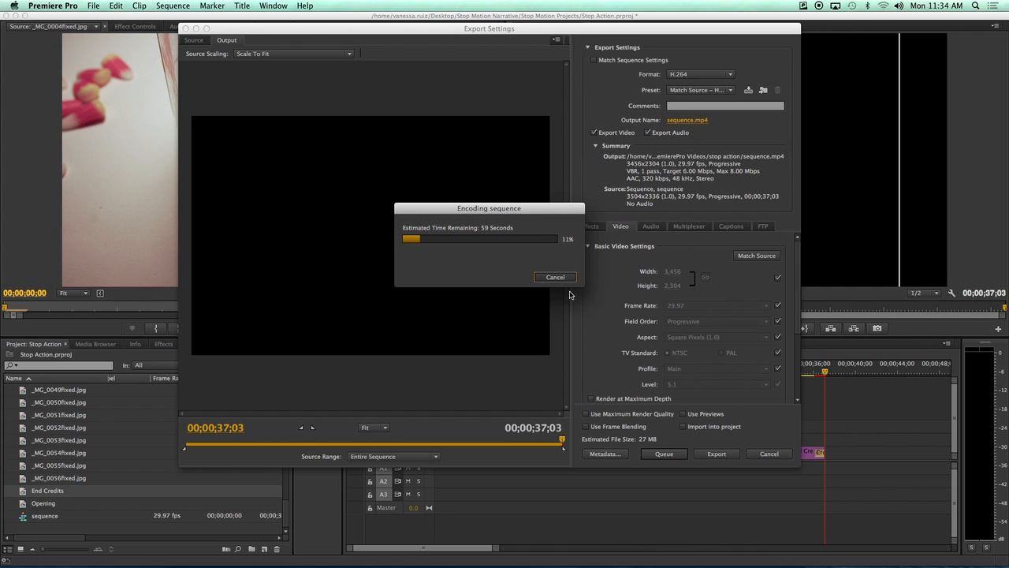
left_click(683, 121)
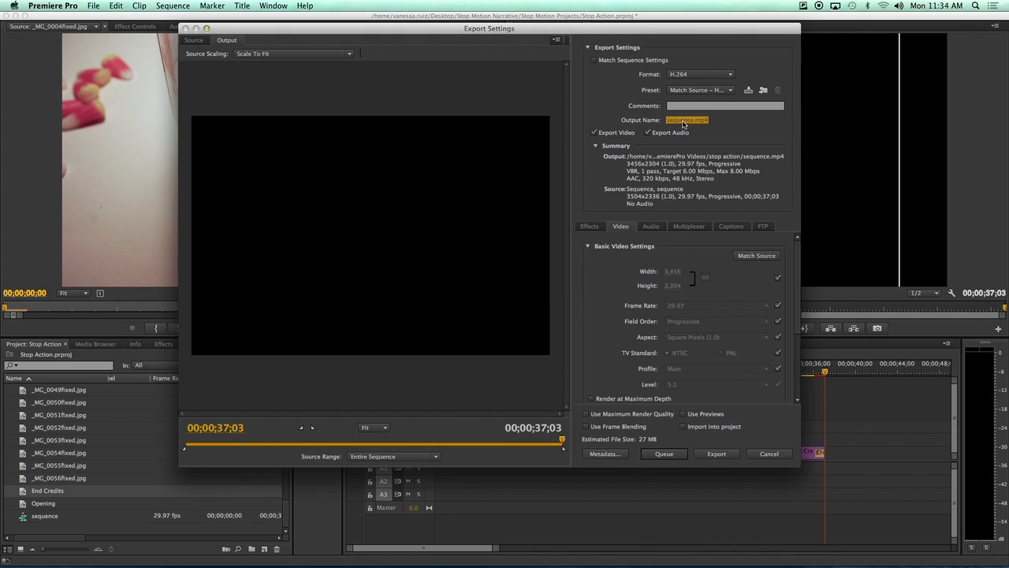
left_click_drag(424, 237, 349, 243)
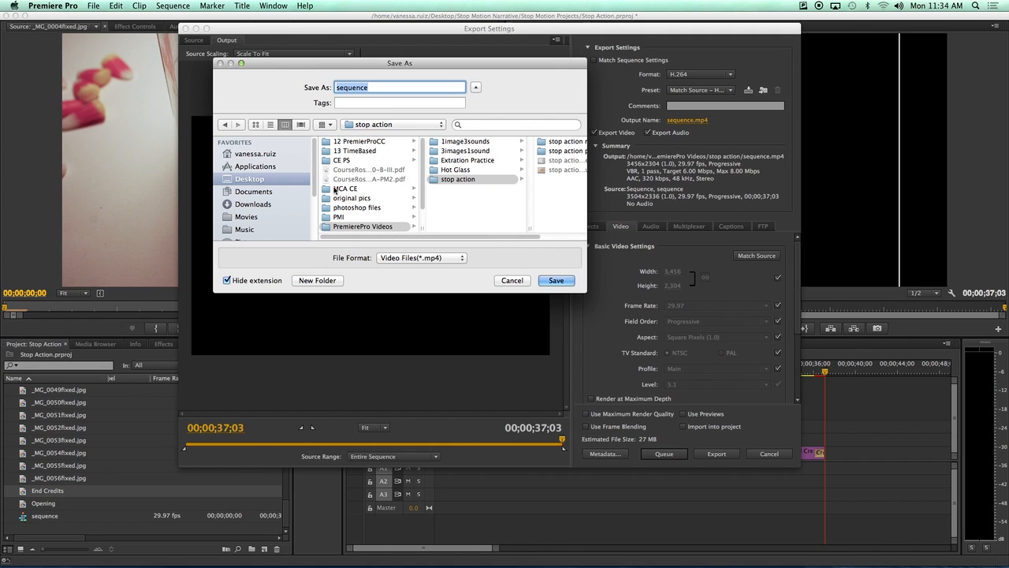
left_click(255, 181)
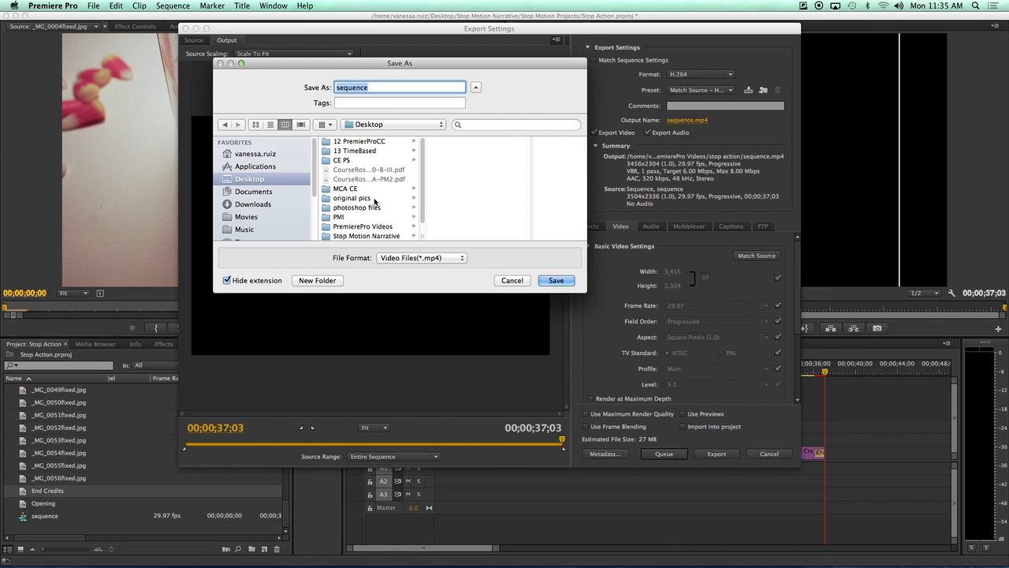
left_click(367, 235)
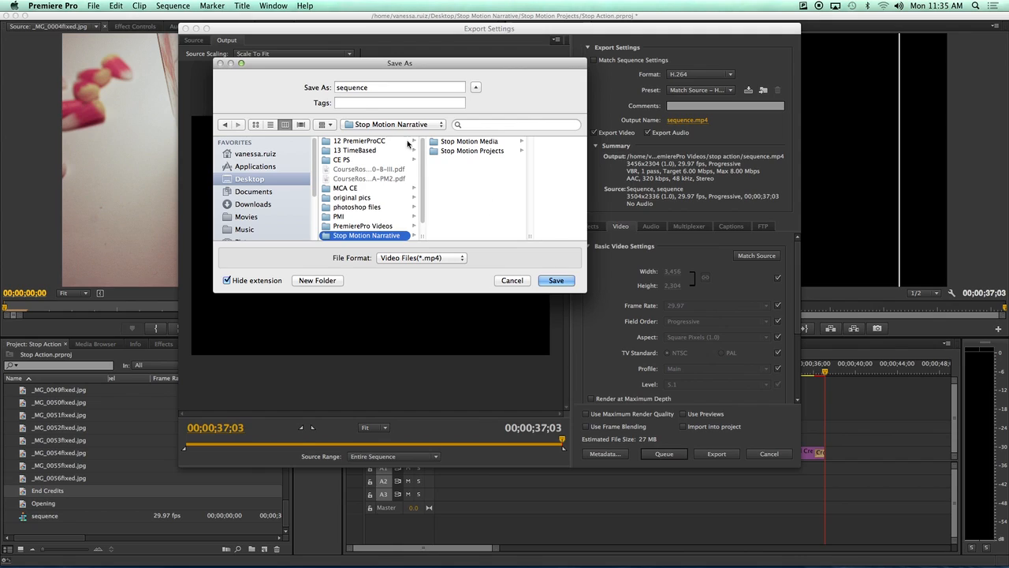
double_click(380, 87)
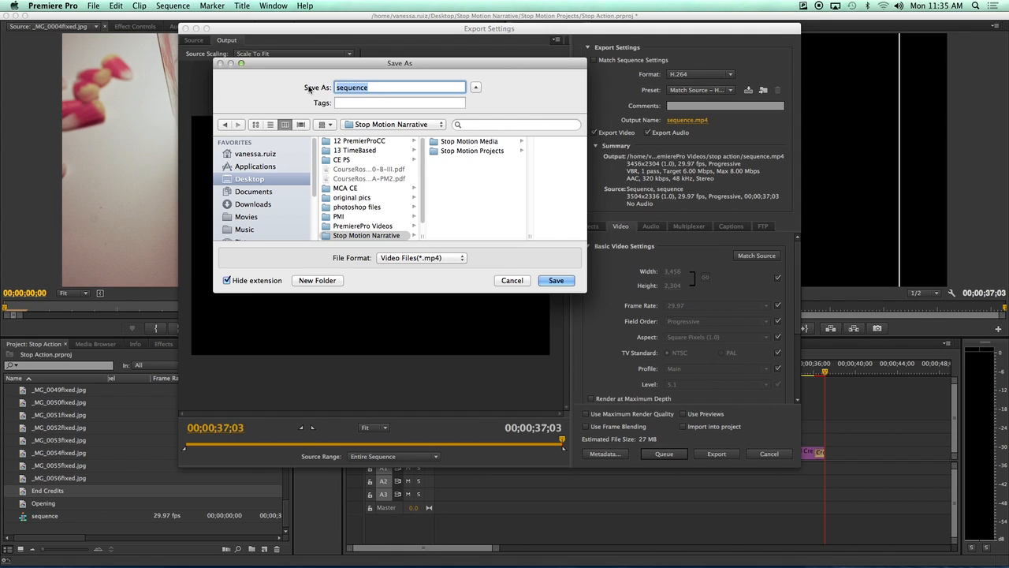
type("Stop Motion Narrative Ruiz")
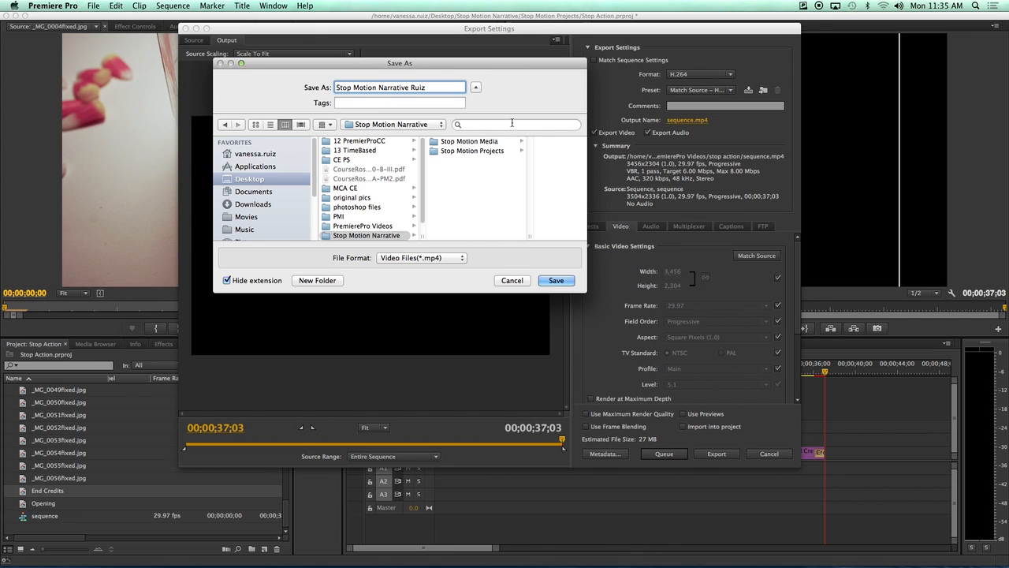
left_click(555, 279)
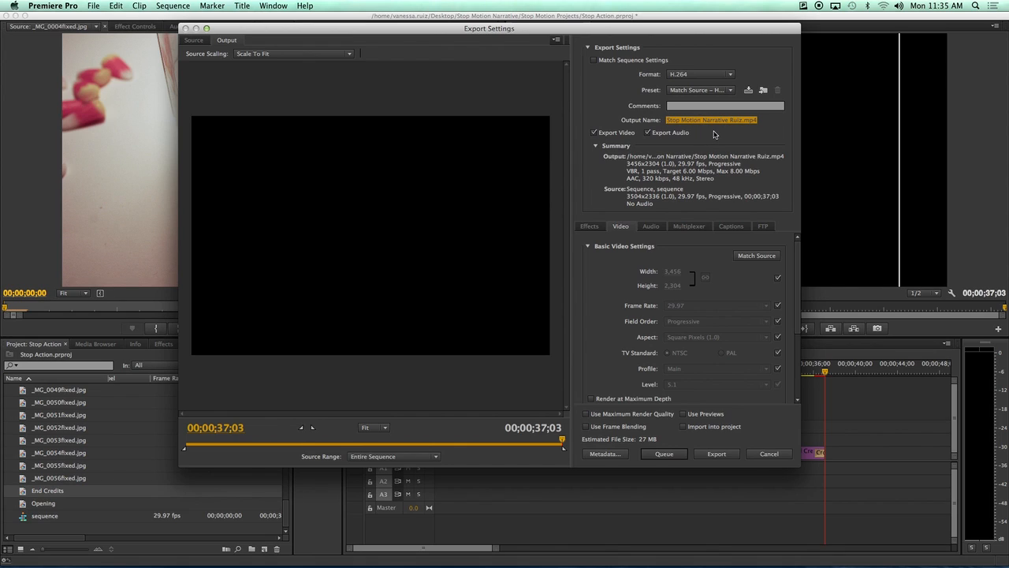
Encode the sequence to an H.264 MP4 until progress reaches 100% (about 27 MB).
left_click(717, 453)
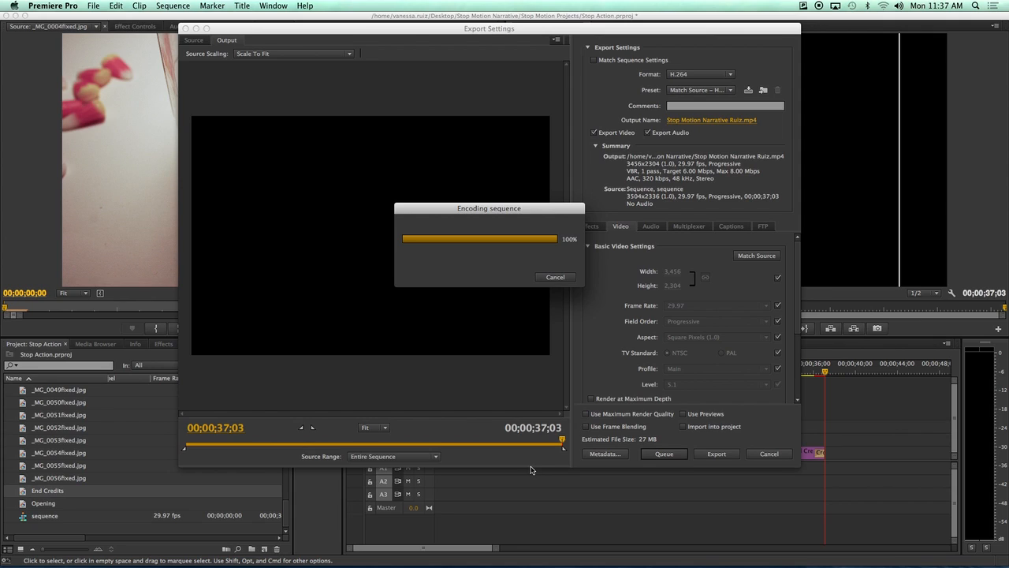
left_click_drag(541, 209, 523, 176)
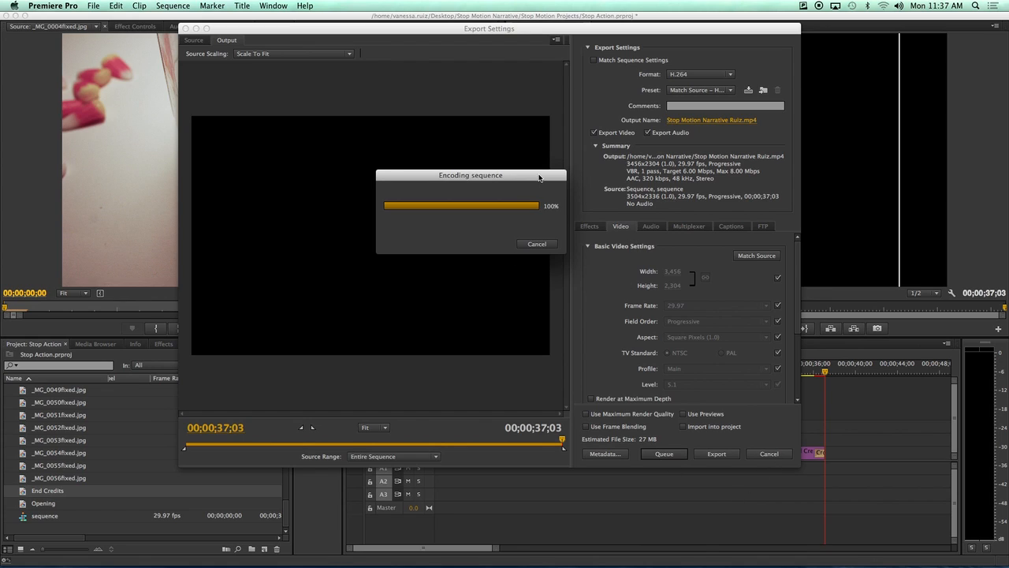
left_click_drag(540, 177, 627, 173)
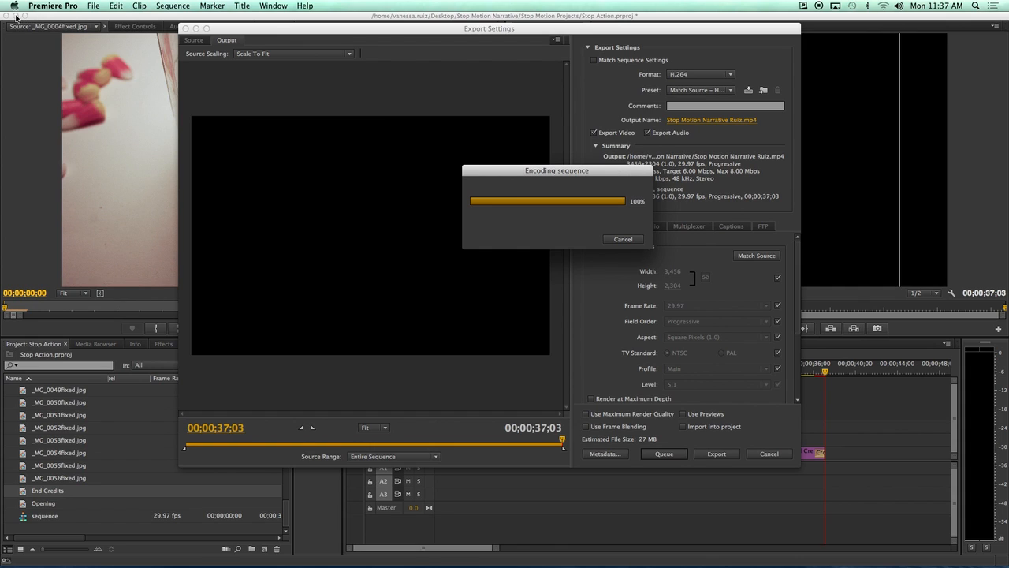
mouse_move(718, 564)
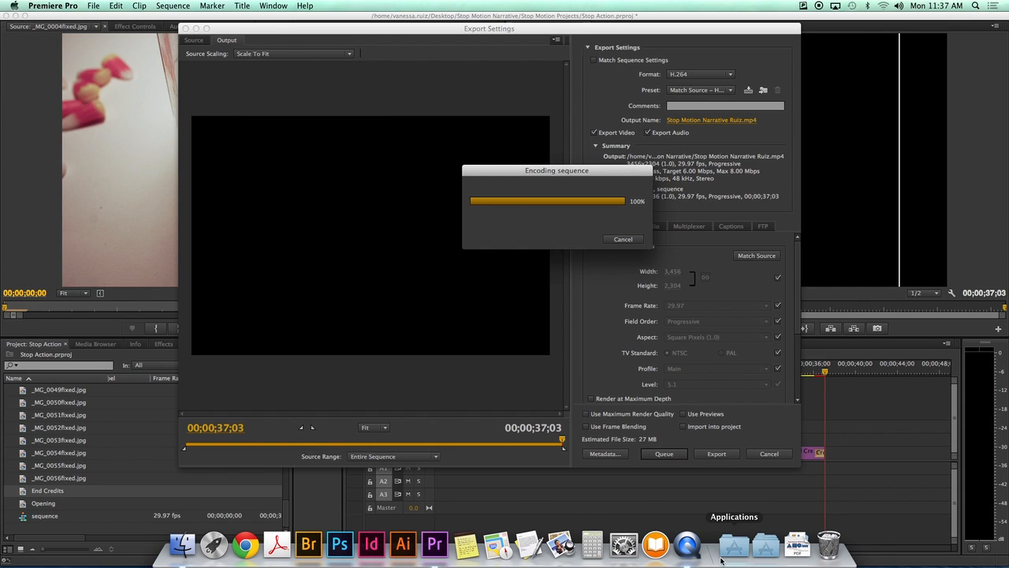
Check the 33.1 MB exported MP4 in Desktop > Stop Motion Narrative, then return to Premiere Pro.
left_click(183, 544)
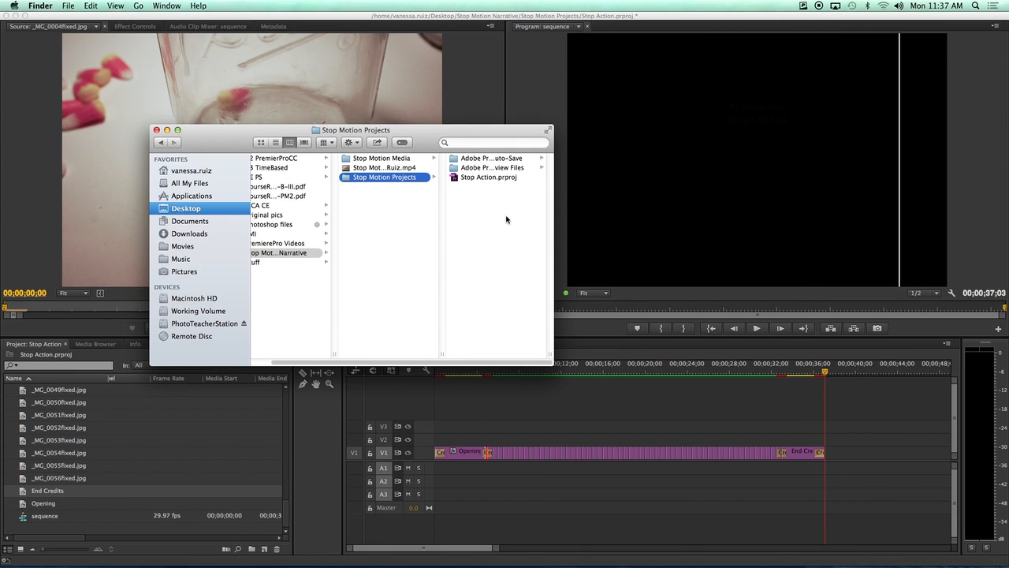
left_click_drag(520, 132, 681, 67)
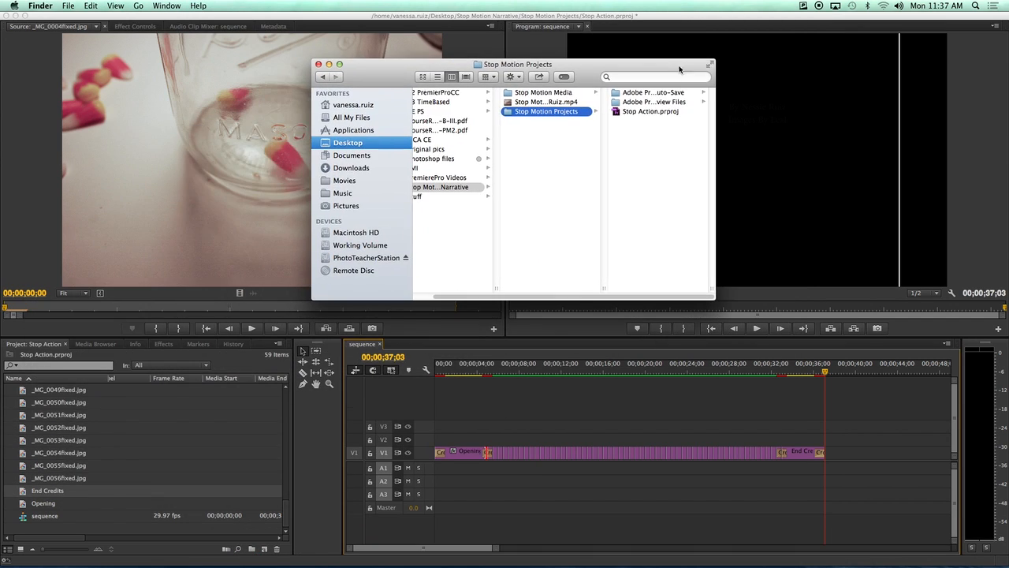
left_click_drag(590, 298, 511, 300)
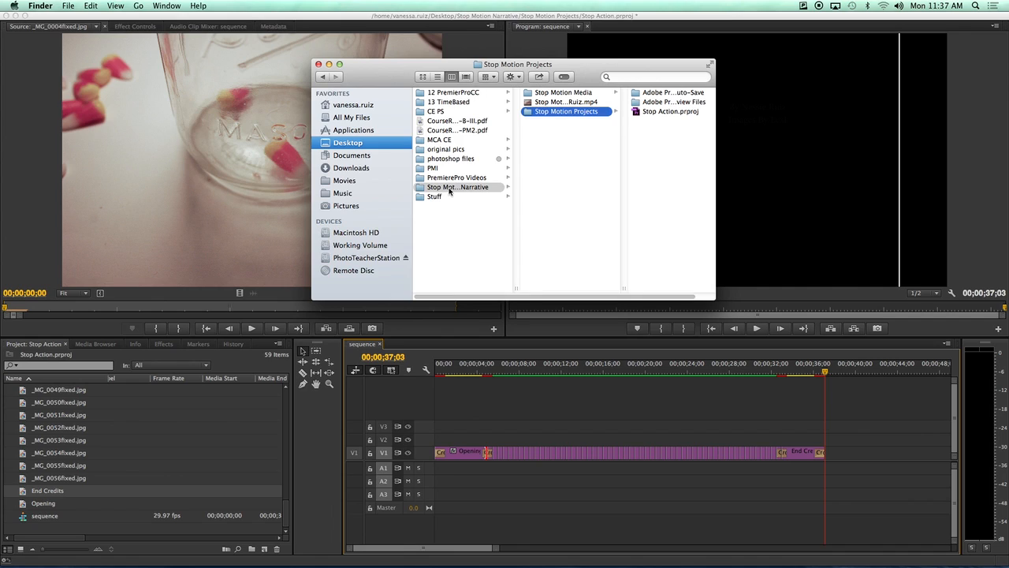
left_click(453, 187)
left_click(562, 93)
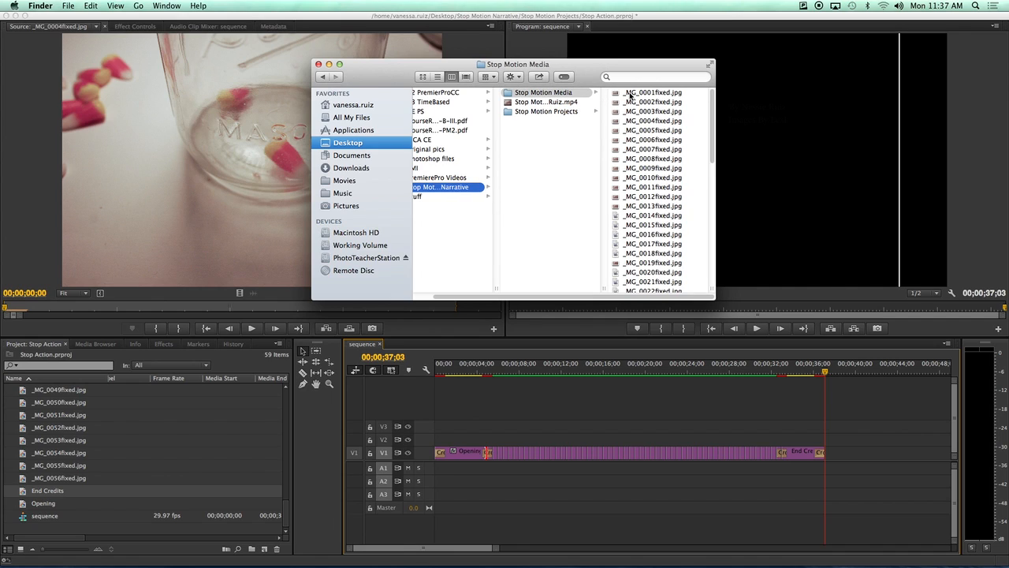
left_click(556, 112)
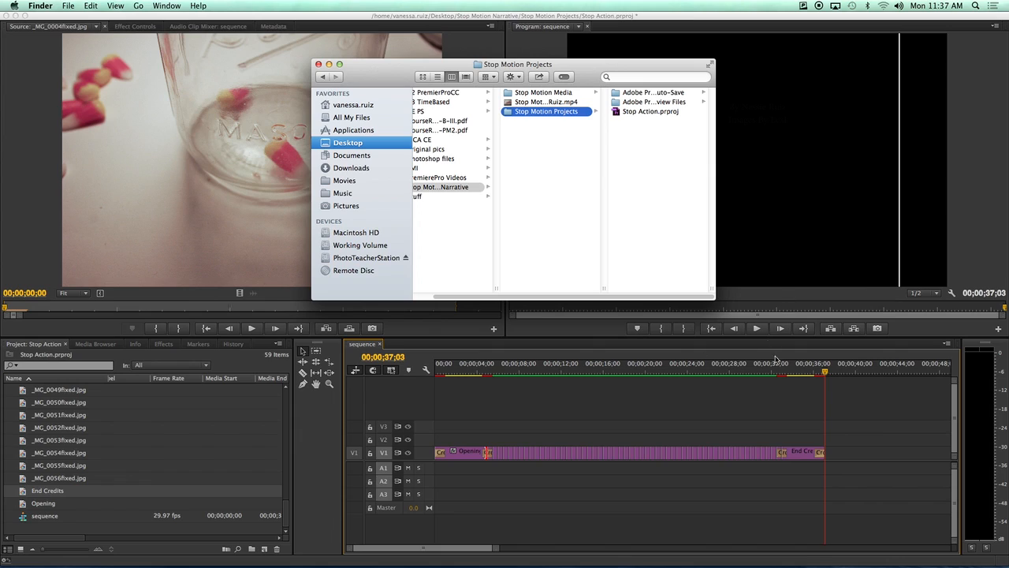
left_click(513, 101)
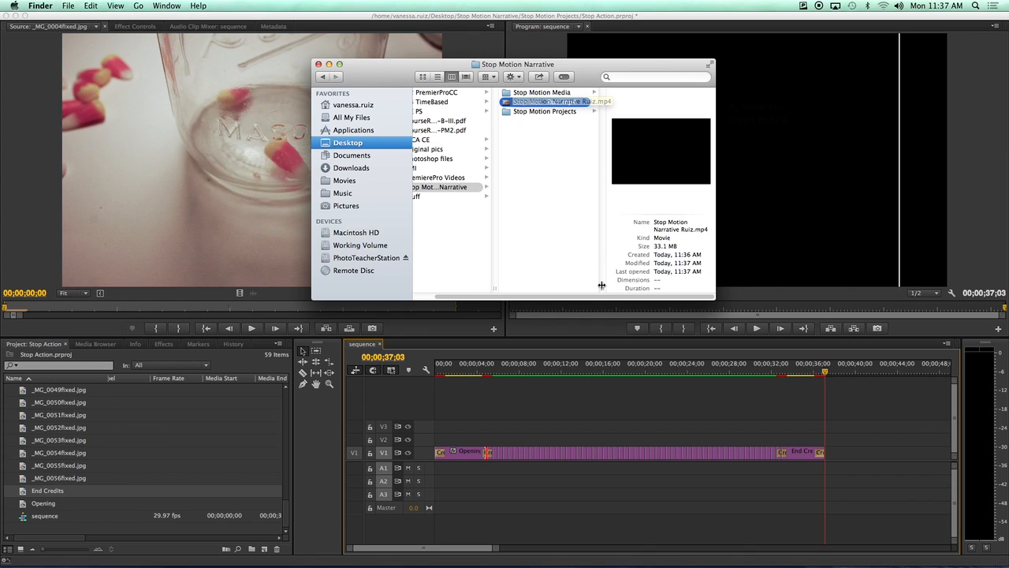
left_click_drag(602, 287, 638, 289)
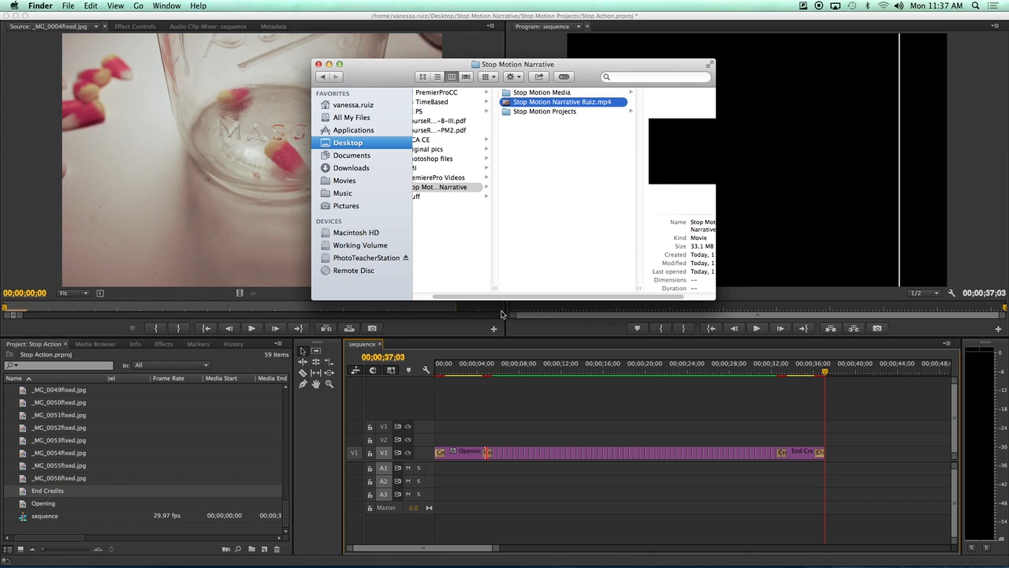
left_click(314, 17)
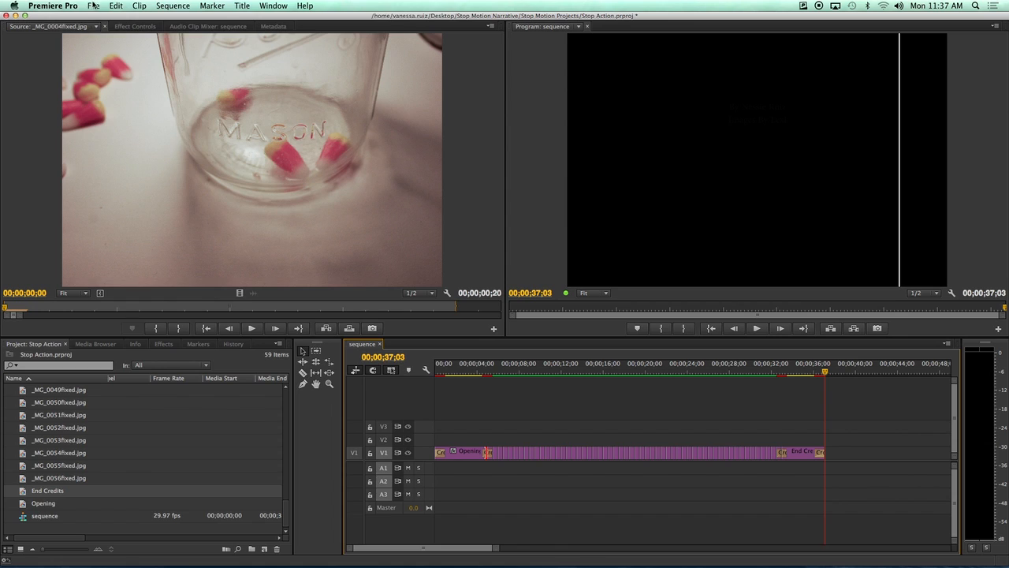
Save the Stop Action project and quit Premiere Pro.
left_click(93, 6)
left_click(101, 84)
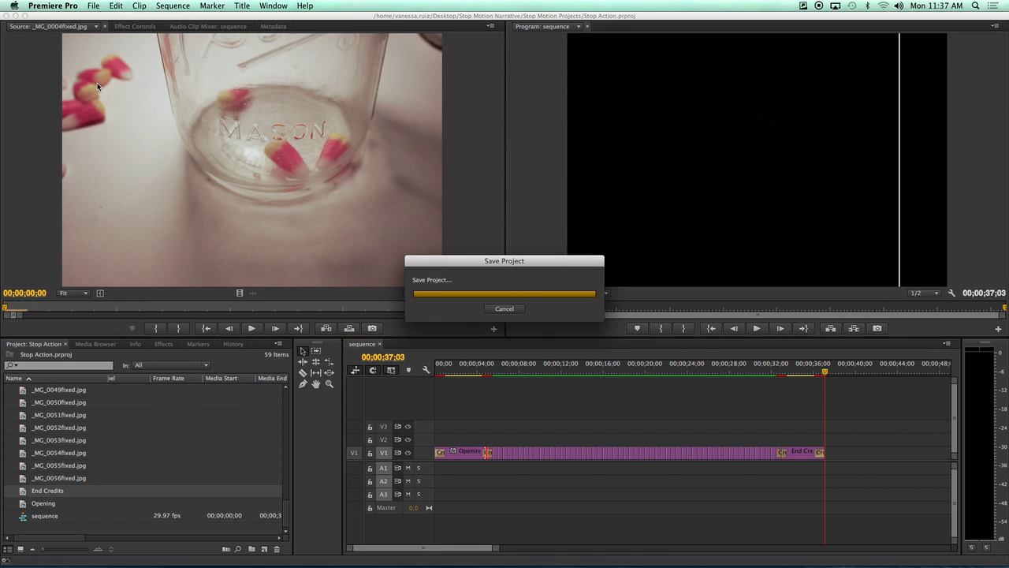
left_click(42, 6)
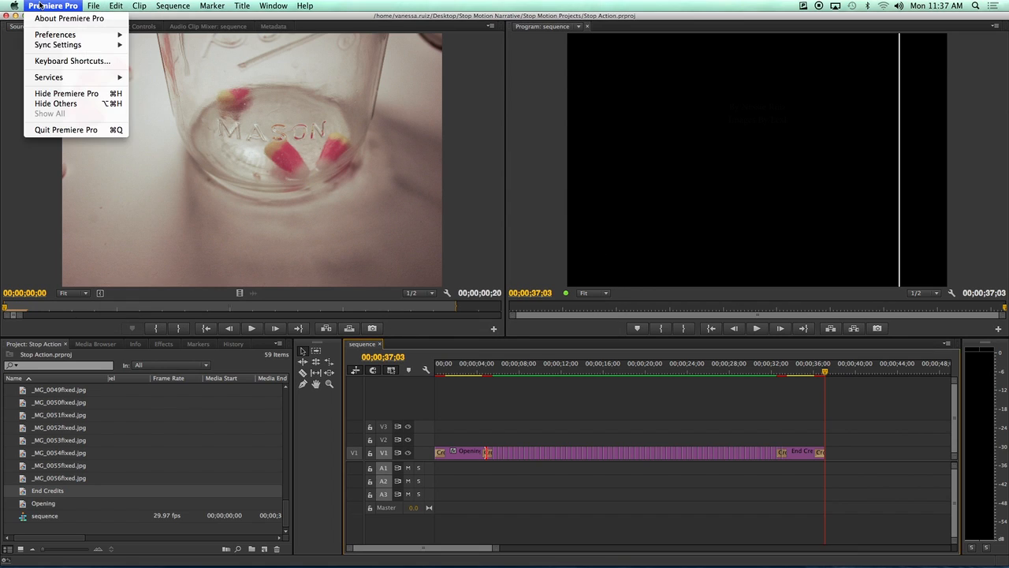
left_click(67, 128)
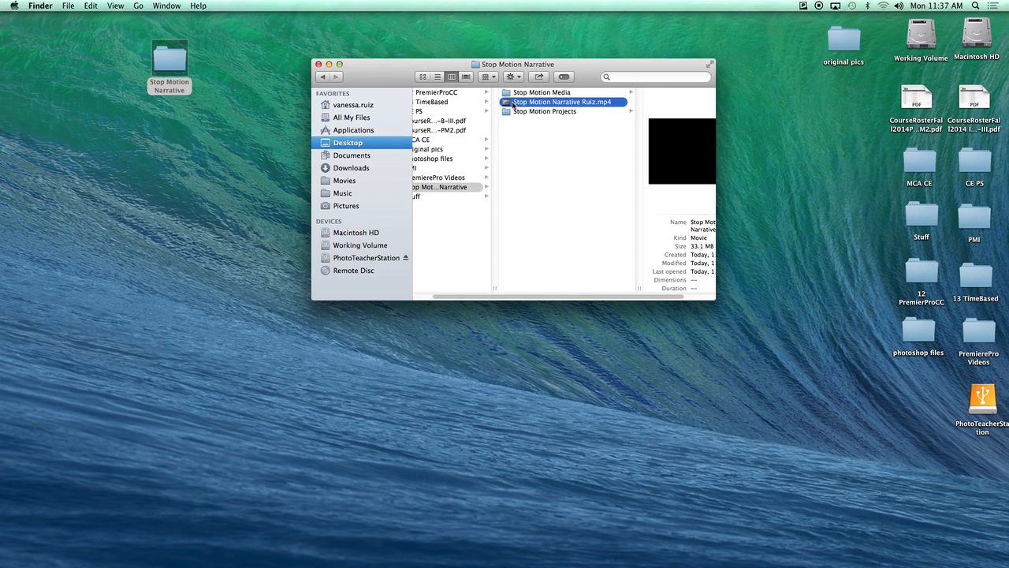
Play the 37-second exported MP4 in MPEG Streamclip, starting at the CANDY CORN title.
double_click(514, 105)
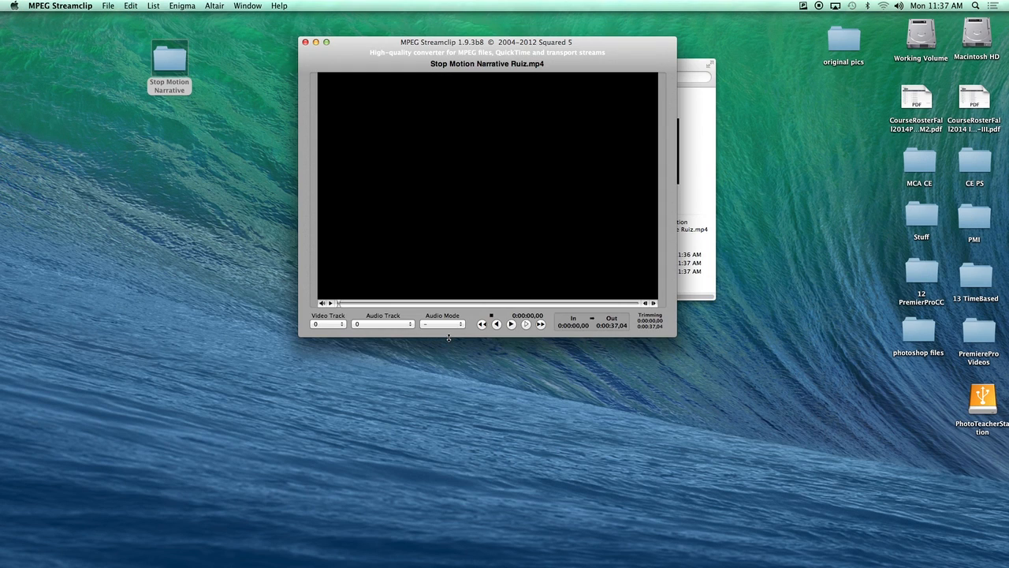
left_click(510, 324)
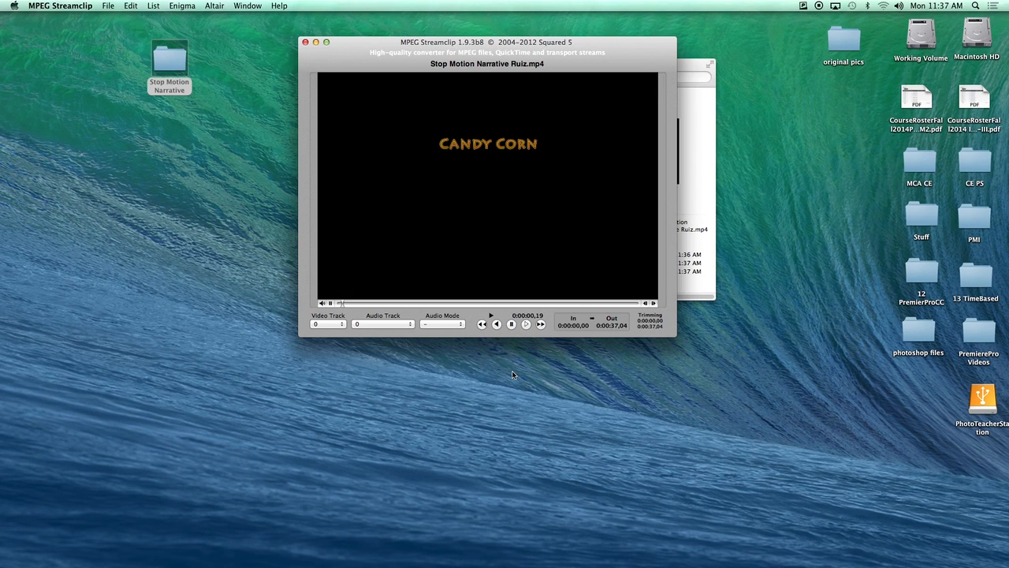